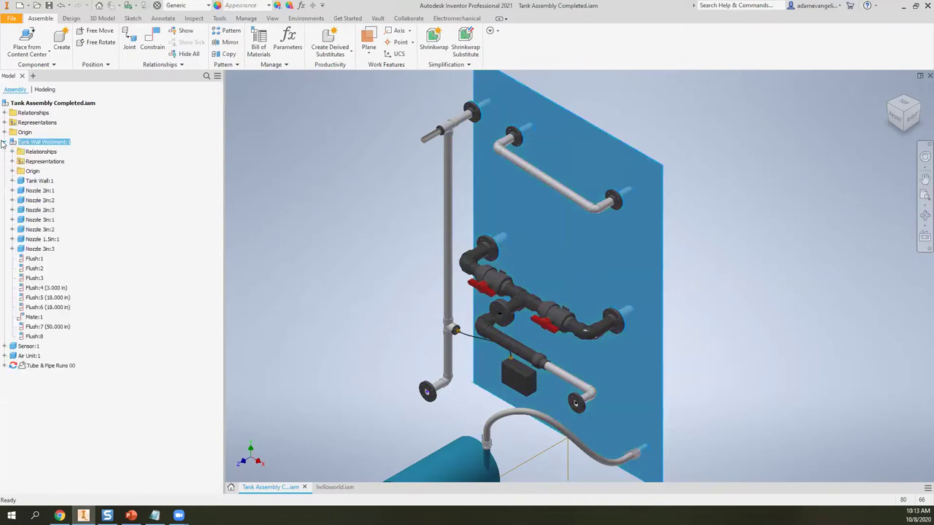
# - Highlight the tank wall and its nozzles inside the Tank Wall Weldment to locate them in the model
pyautogui.click(39, 181)
pyautogui.click(40, 190)
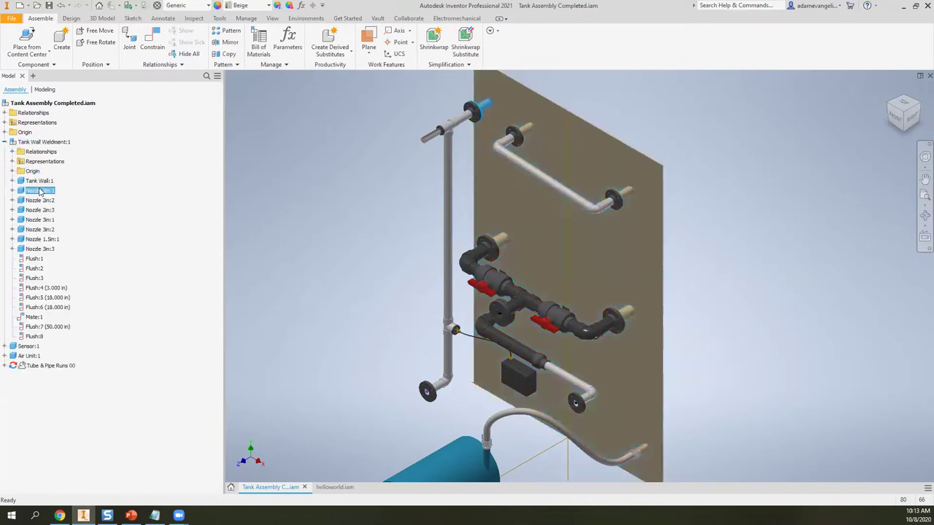
pyautogui.click(38, 200)
pyautogui.click(299, 190)
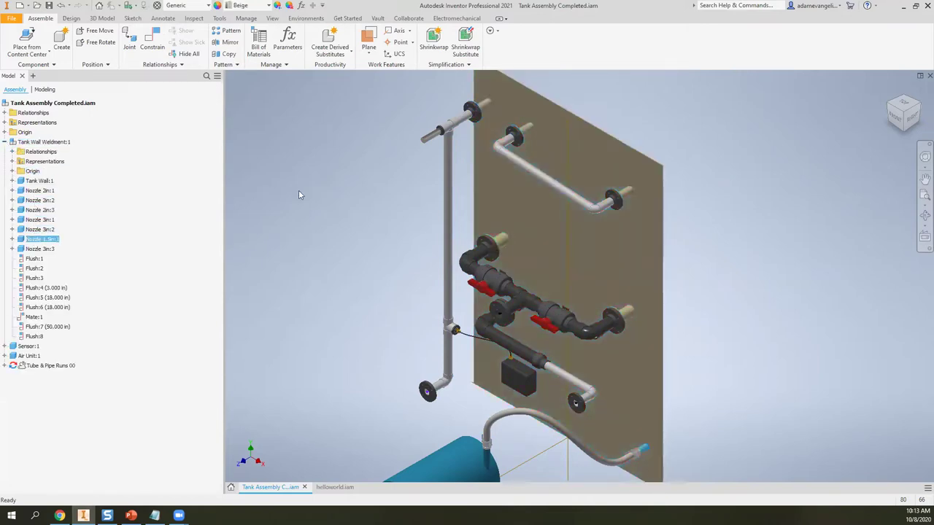
pyautogui.click(4, 141)
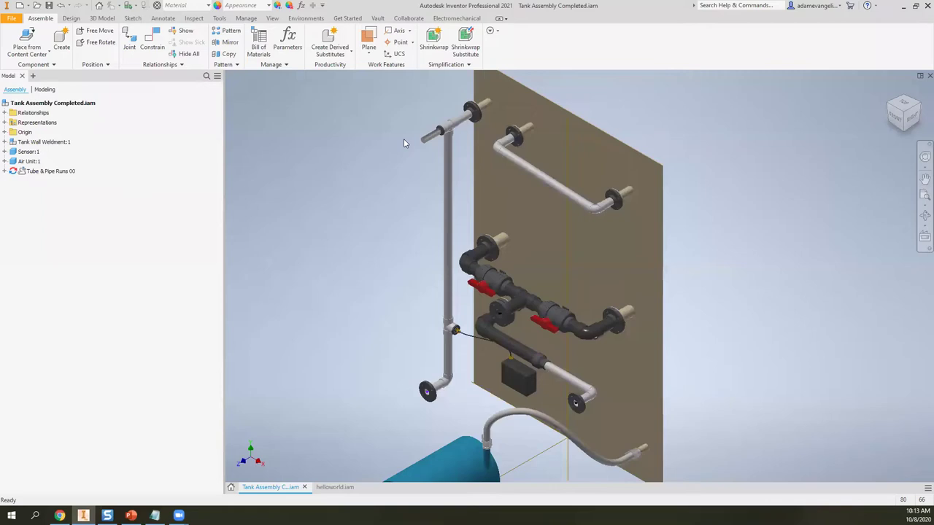
# - Examine the tank wall piping, and highlight the Sensor and Air Unit components to locate them in the assembly
pyautogui.scroll(5, 423, 149)
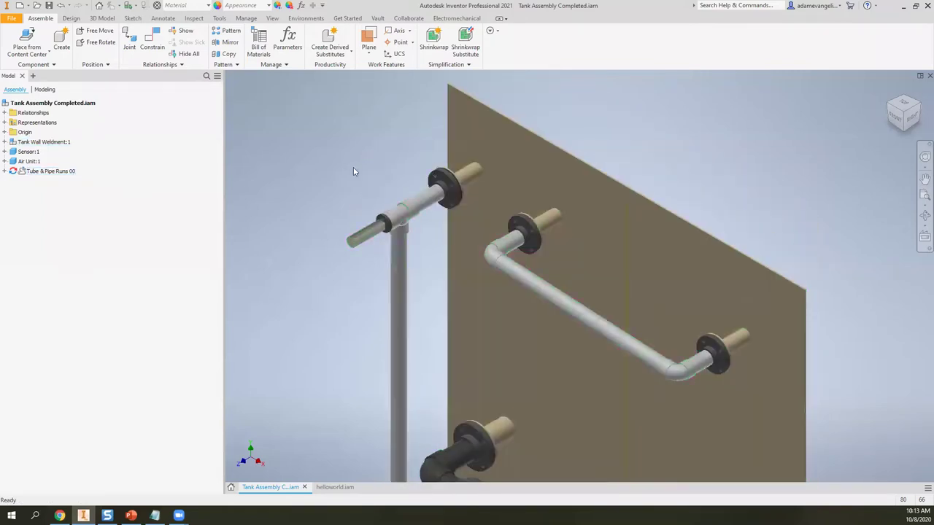
pyautogui.scroll(-5, 243, 172)
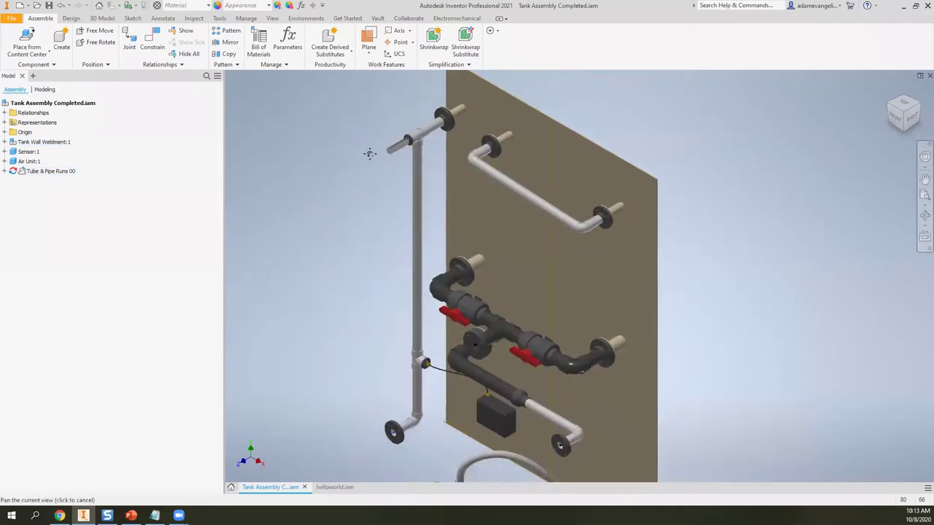
pyautogui.moveTo(365, 323); pyautogui.dragTo(309, 295, button='middle')
pyautogui.click(33, 152)
pyautogui.click(30, 163)
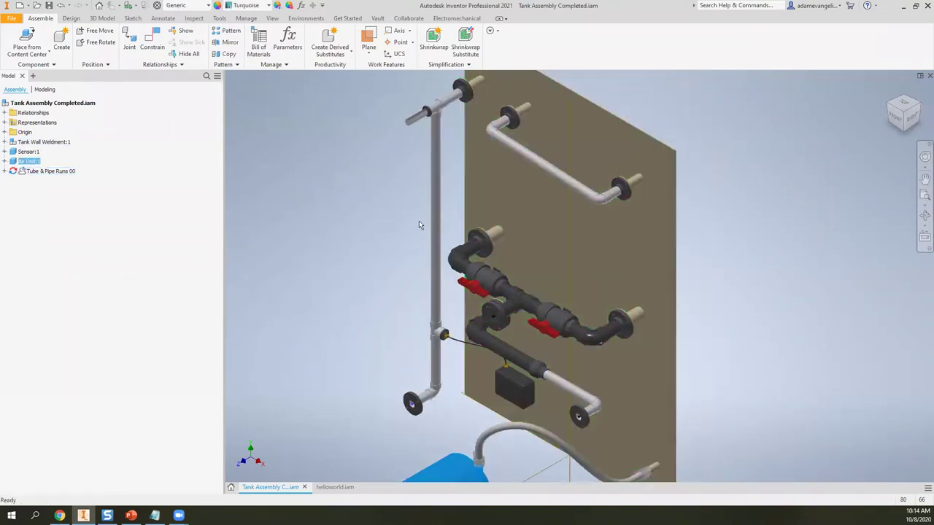
pyautogui.click(373, 251)
pyautogui.moveTo(373, 253); pyautogui.dragTo(317, 139, button='middle')
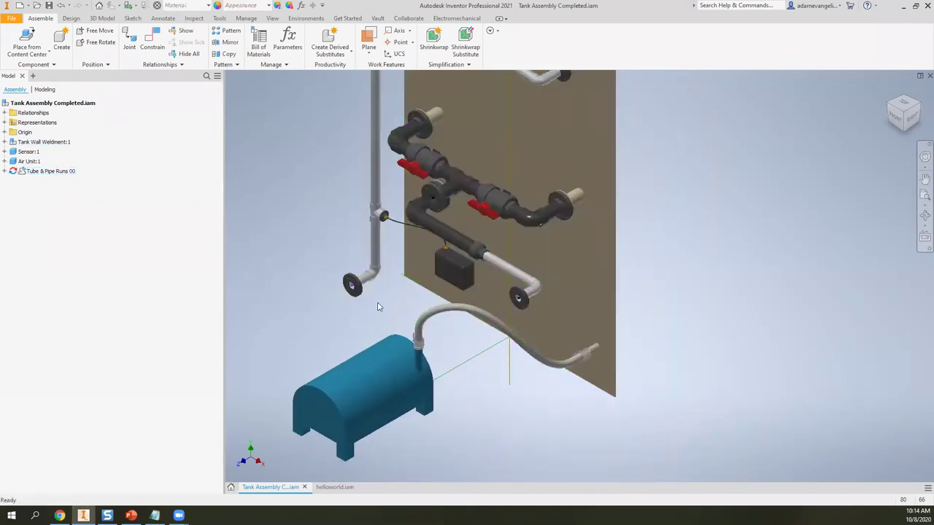
pyautogui.moveTo(291, 158); pyautogui.dragTo(310, 292, button='middle')
pyautogui.scroll(3, 299, 264)
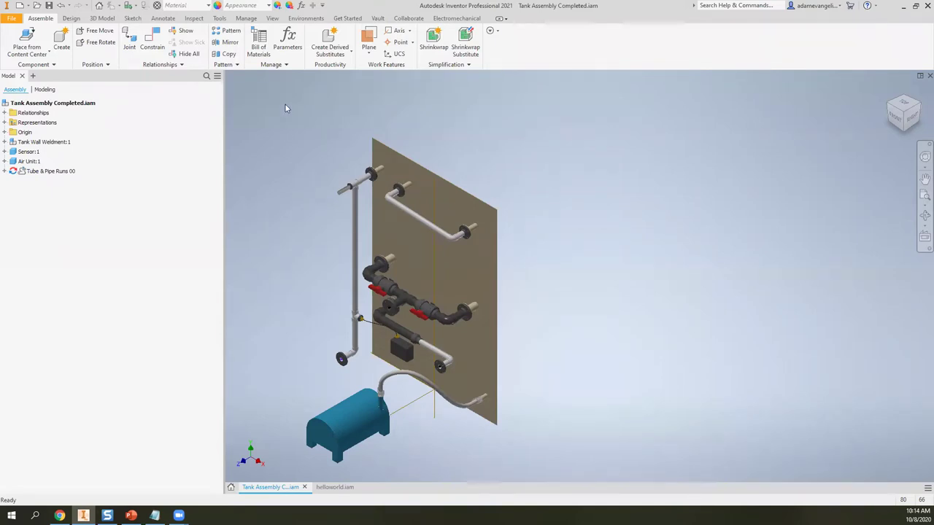
# - Check the load behavior of the Routed Systems: Tube & Pipe add-in in the Add-In Manager
pyautogui.click(305, 18)
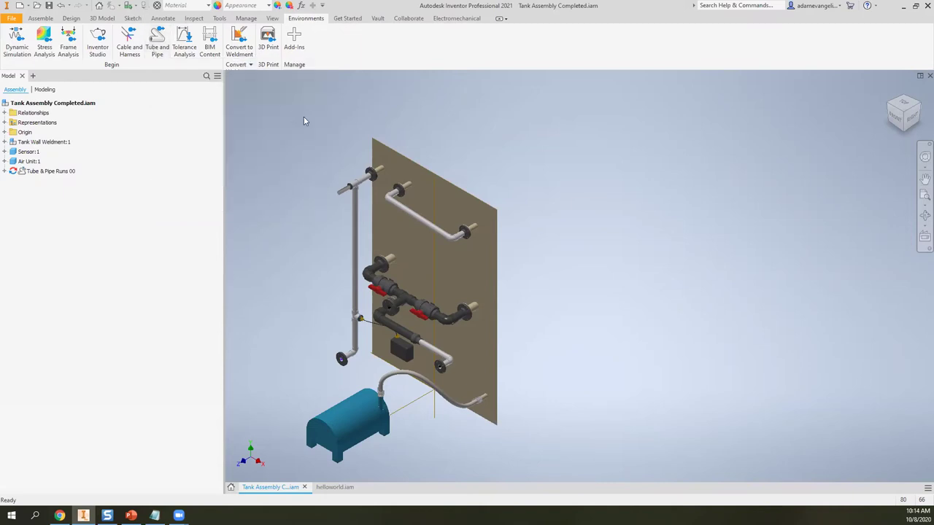
pyautogui.click(292, 46)
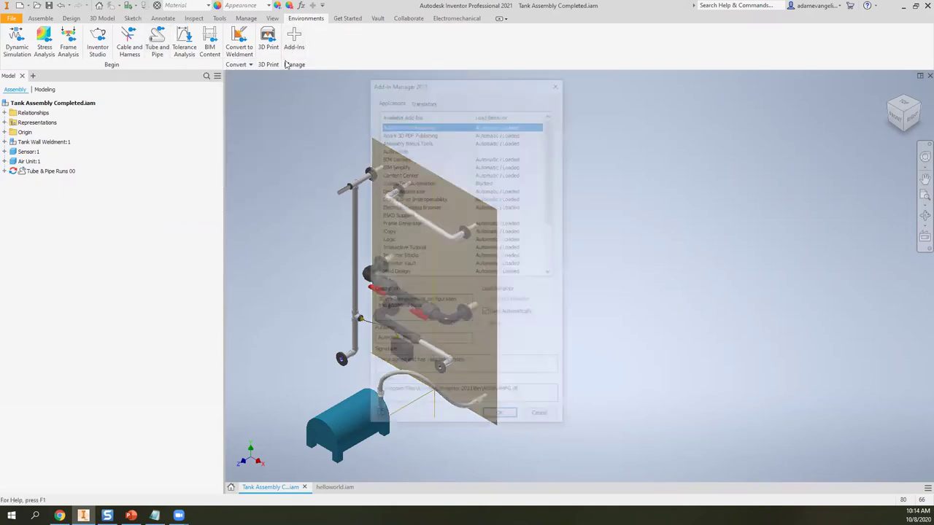
pyautogui.scroll(-3, 420, 126)
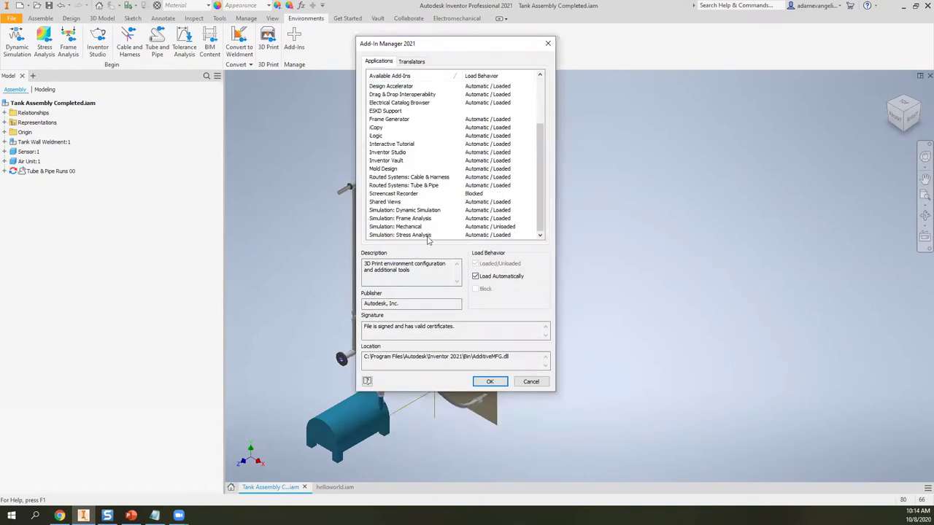
pyautogui.click(421, 187)
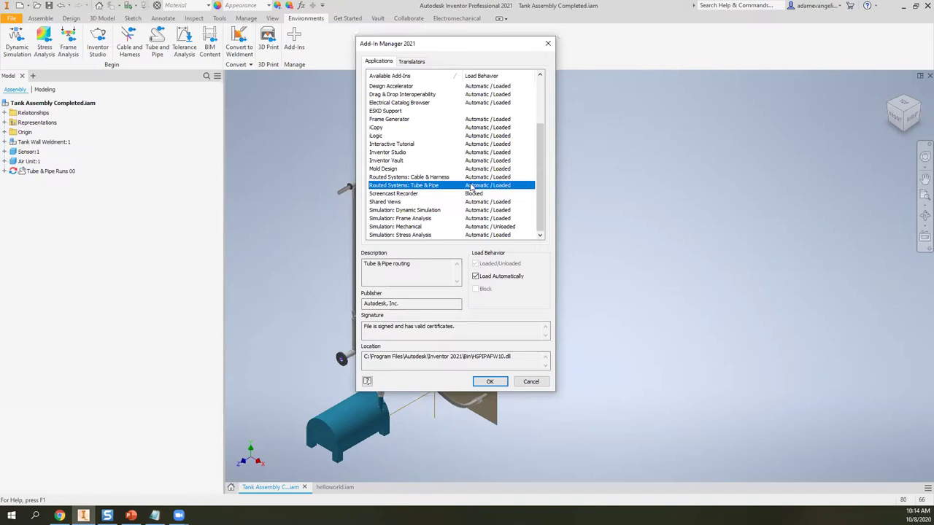
pyautogui.click(547, 386)
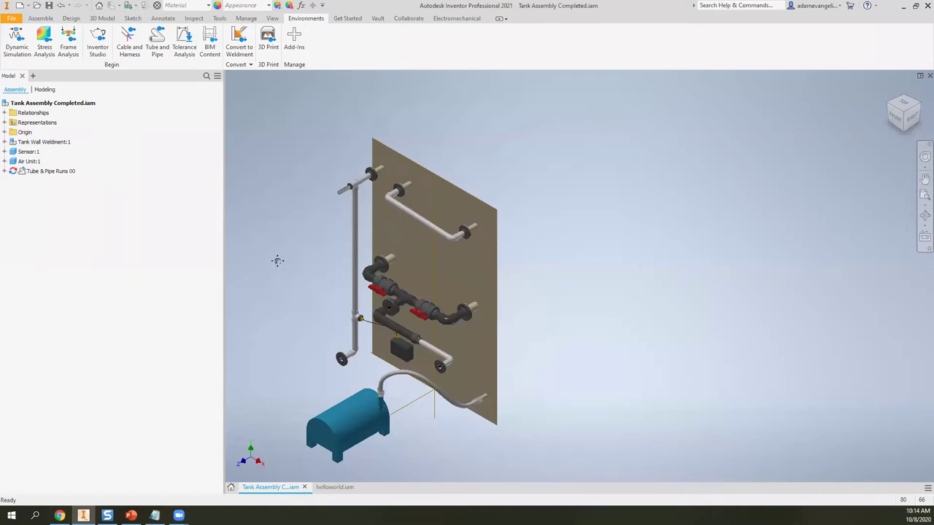
pyautogui.moveTo(278, 261); pyautogui.dragTo(348, 233, button='middle')
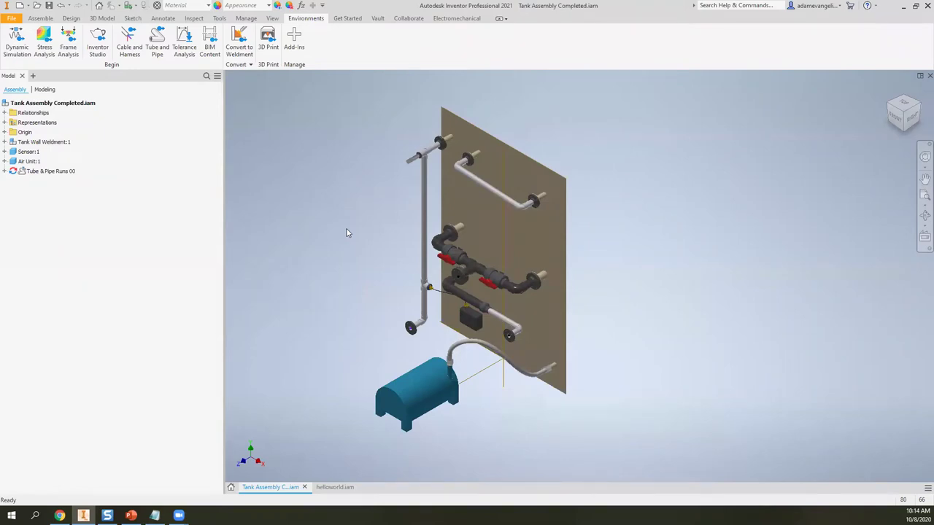
pyautogui.click(157, 42)
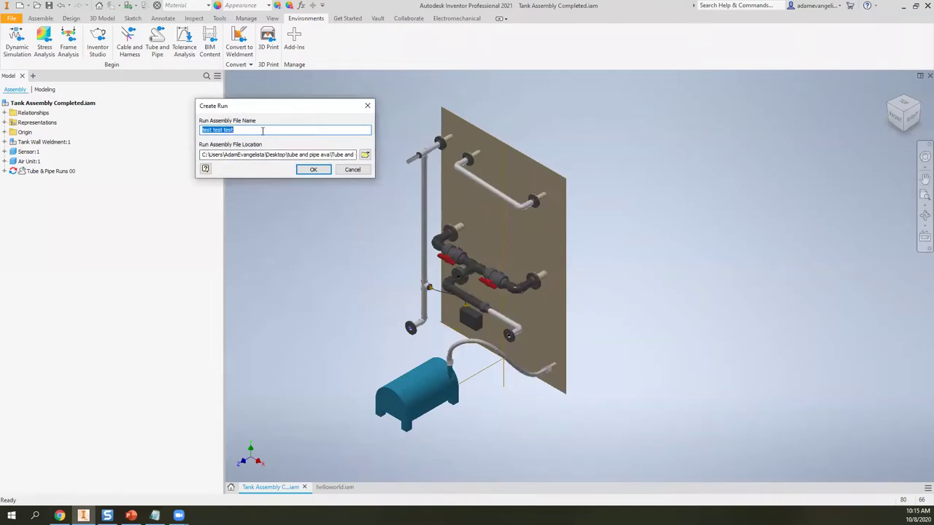
pyautogui.click(353, 170)
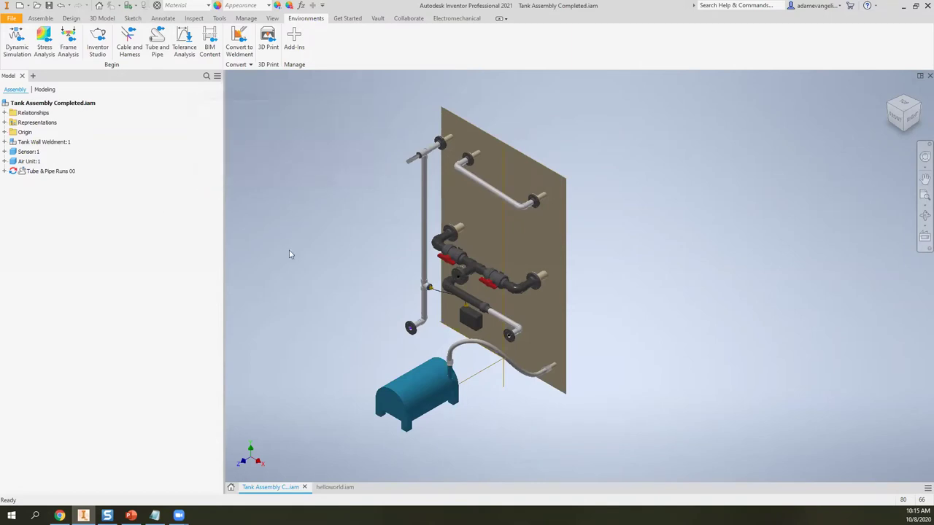
# - Expand the Tube & Pipe Runs assembly in the model tree and highlight all of its piping
pyautogui.click(5, 170)
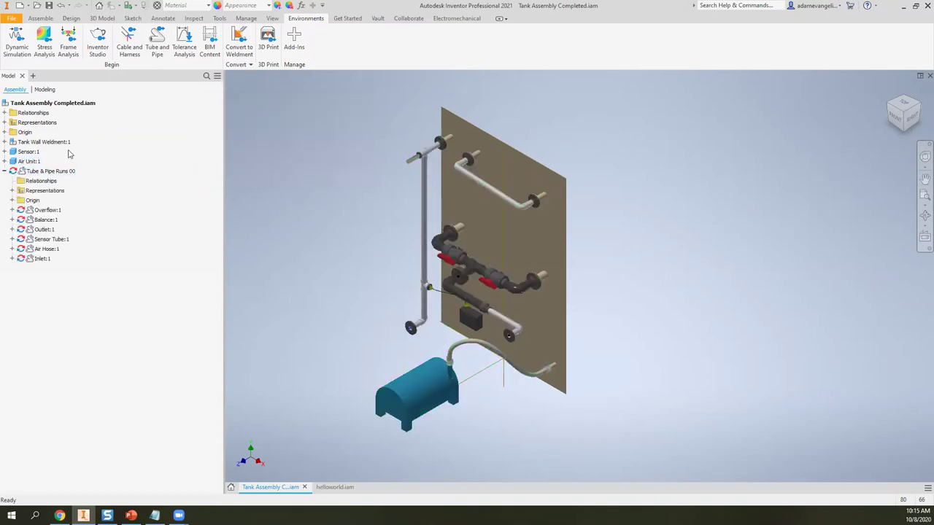
pyautogui.click(51, 171)
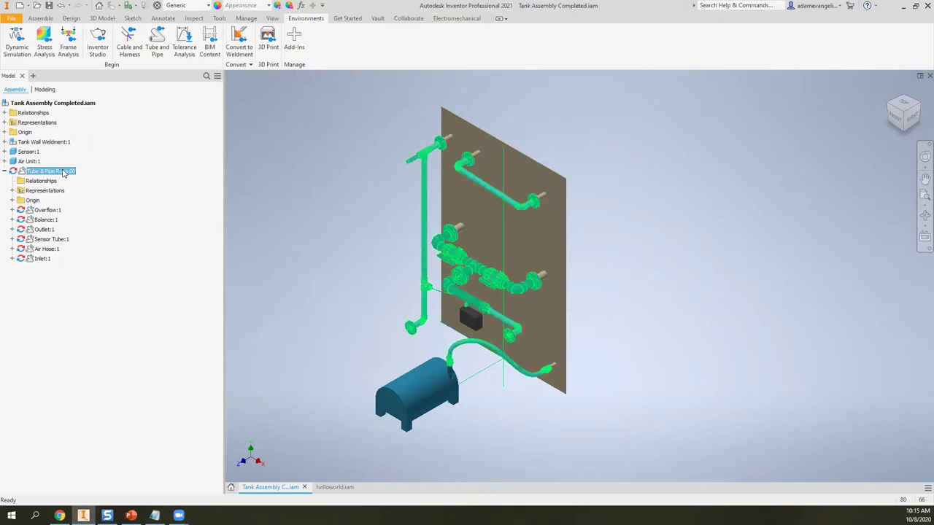
pyautogui.click(313, 172)
pyautogui.click(40, 172)
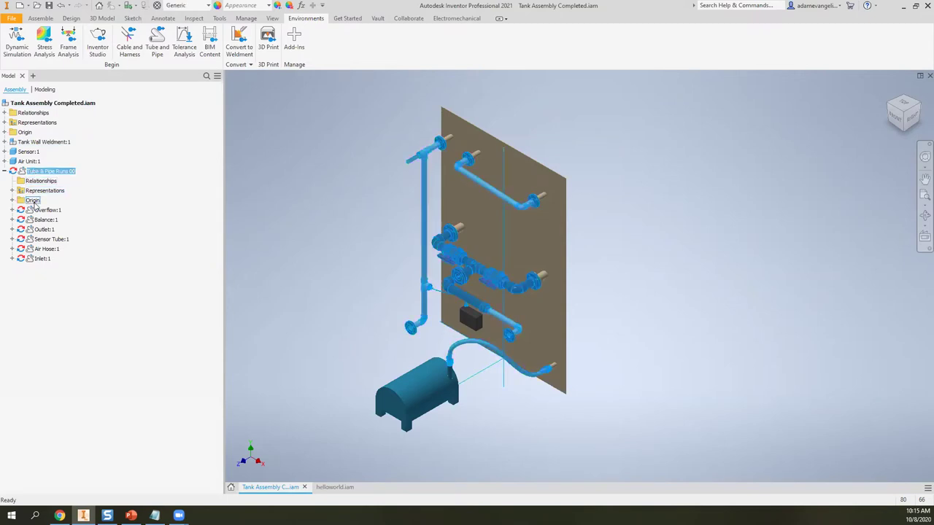
pyautogui.click(295, 208)
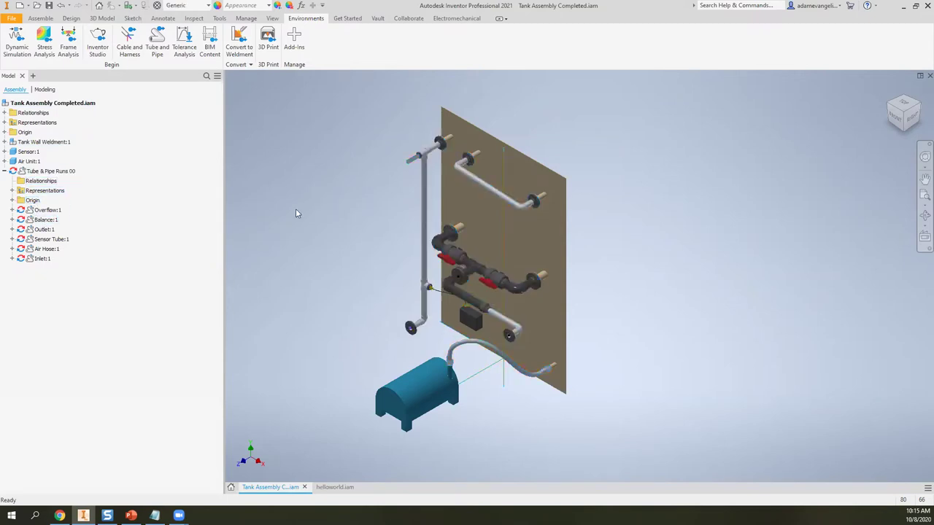
# - Highlight the Overflow, Balance, Outlet, Sensor Tube and Air Hose runs one by one to identify them in the model
pyautogui.click(59, 211)
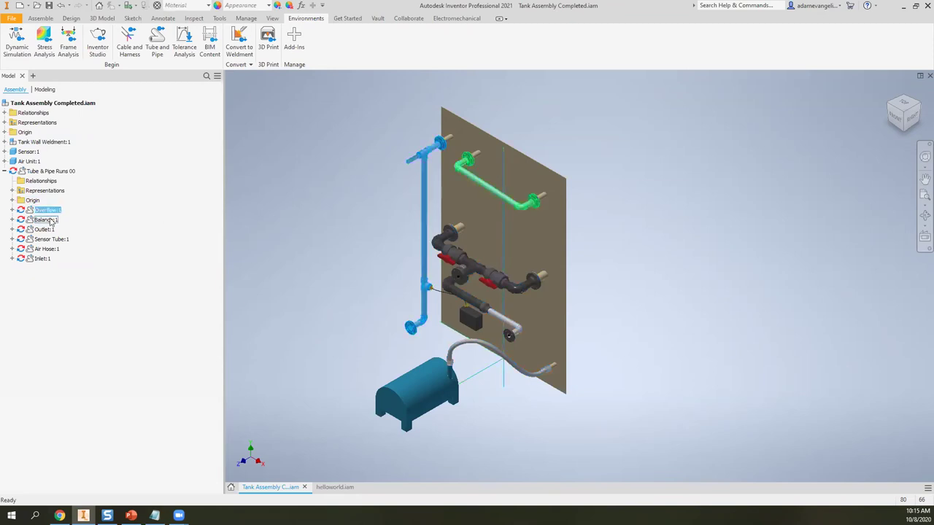
pyautogui.click(46, 220)
pyautogui.click(46, 229)
pyautogui.click(43, 239)
pyautogui.click(45, 249)
pyautogui.click(316, 233)
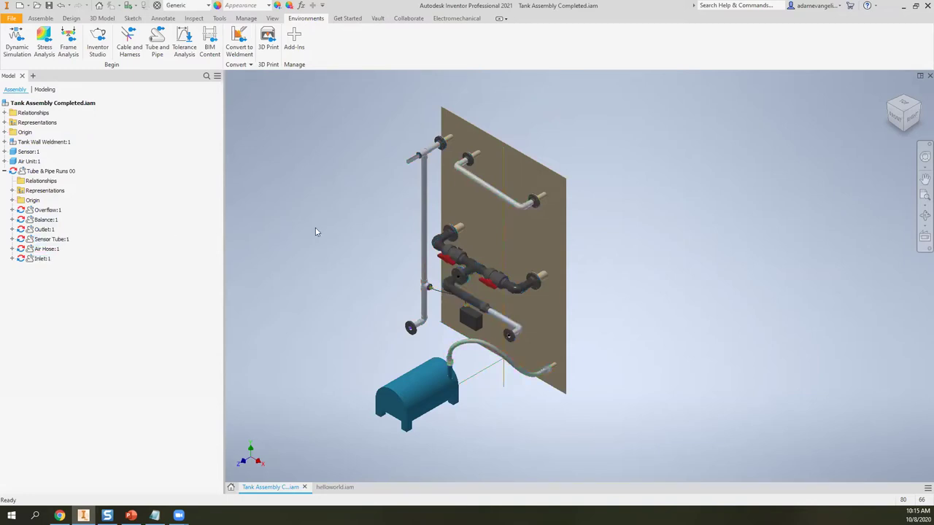
# - Compare the individual Overflow and Balance runs with the parent Tube & Pipe Runs assembly by highlighting each
pyautogui.click(53, 211)
pyautogui.click(46, 219)
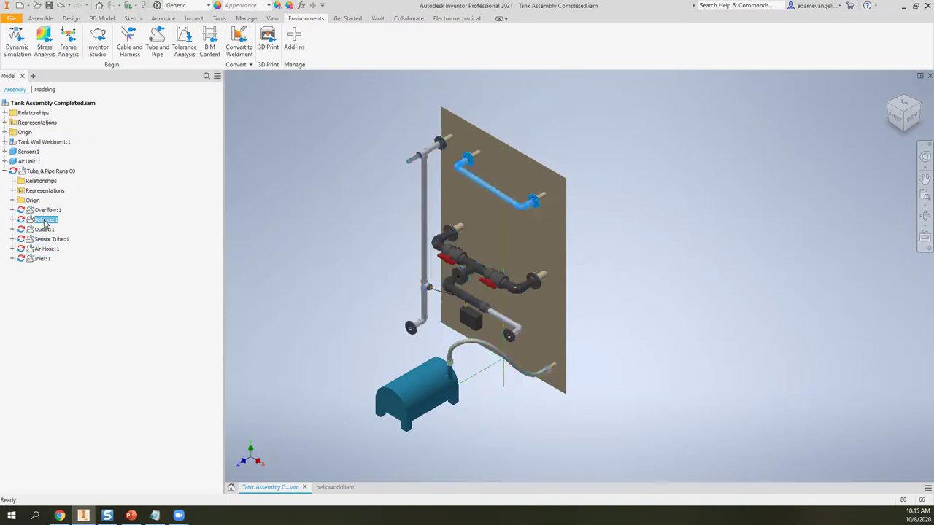
pyautogui.click(62, 172)
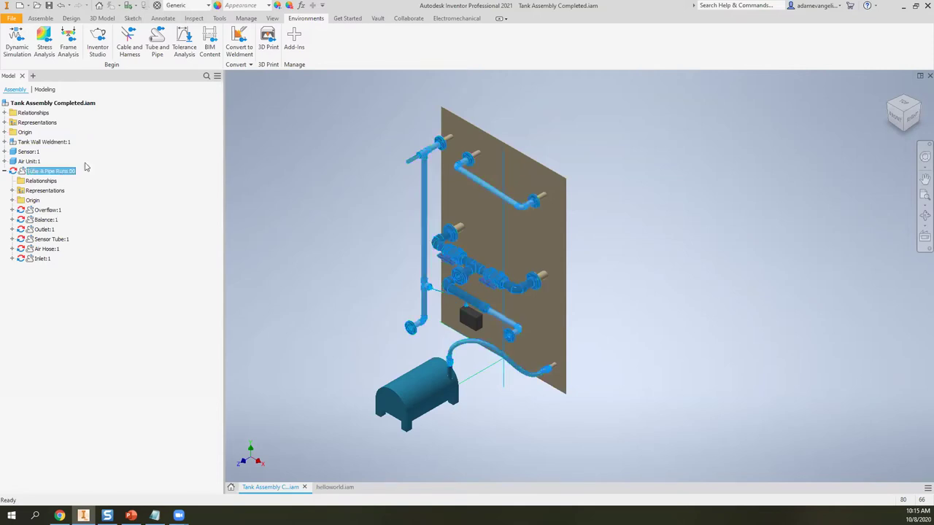
pyautogui.click(285, 202)
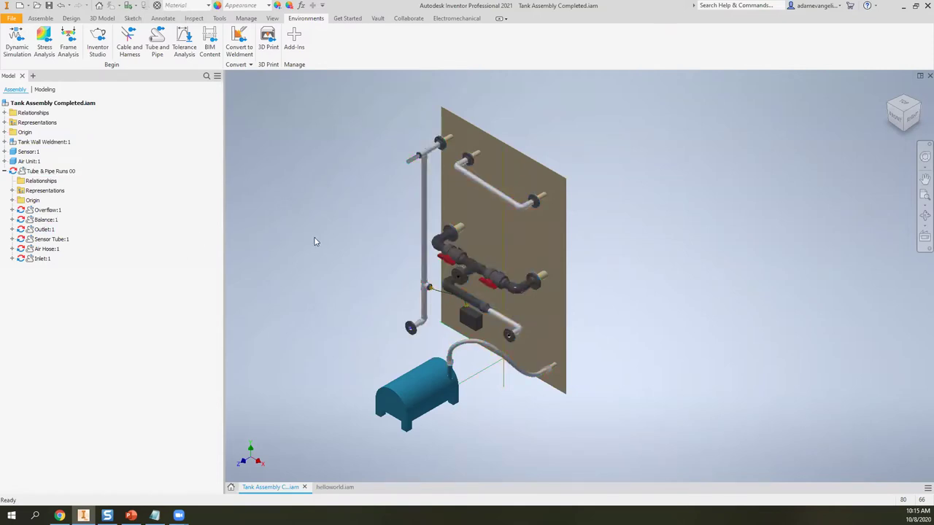
pyautogui.click(40, 211)
pyautogui.click(38, 220)
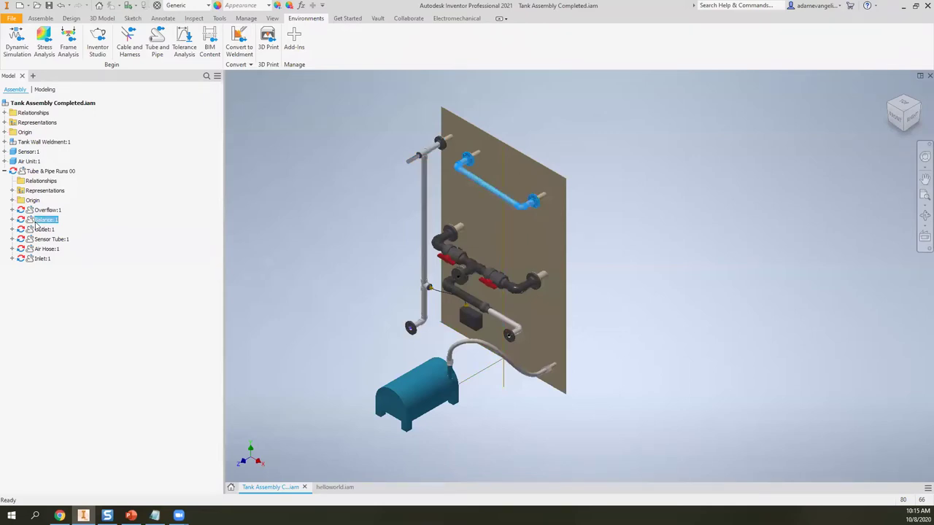
pyautogui.click(318, 221)
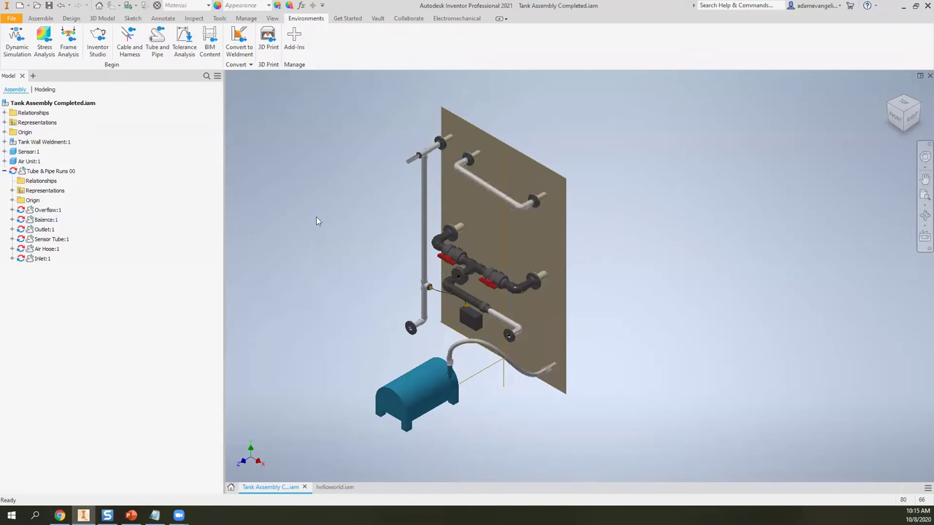
# - Review the Overflow, Balance, Outlet and Sensor Tube runs again by highlighting each in turn
pyautogui.click(53, 211)
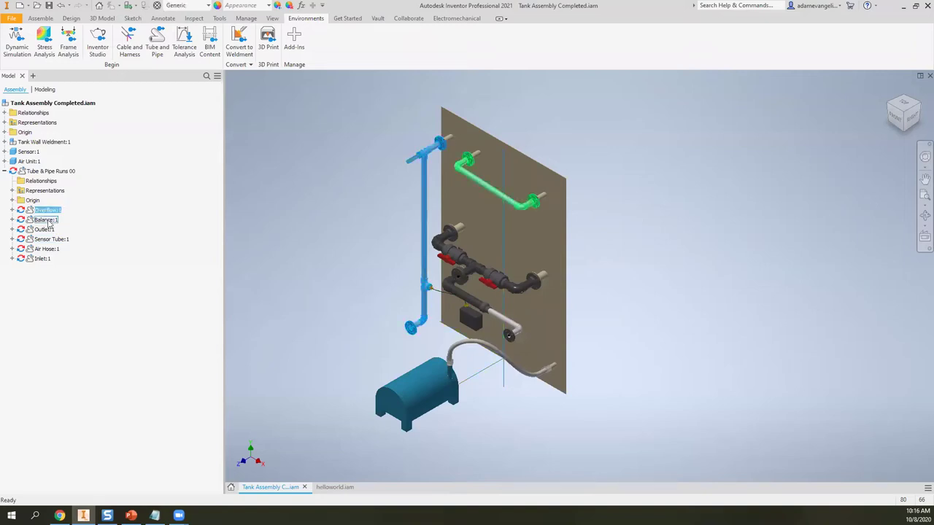
pyautogui.click(46, 220)
pyautogui.click(44, 229)
pyautogui.click(51, 239)
pyautogui.click(262, 222)
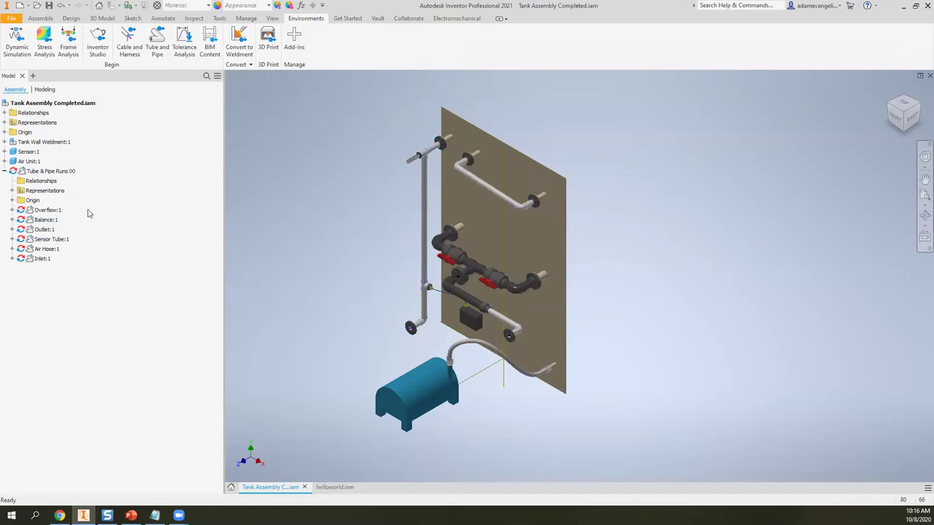
# - Open the Overflow pipe run in its own window and examine its list of fittings, route and pipe segments
pyautogui.click(47, 210)
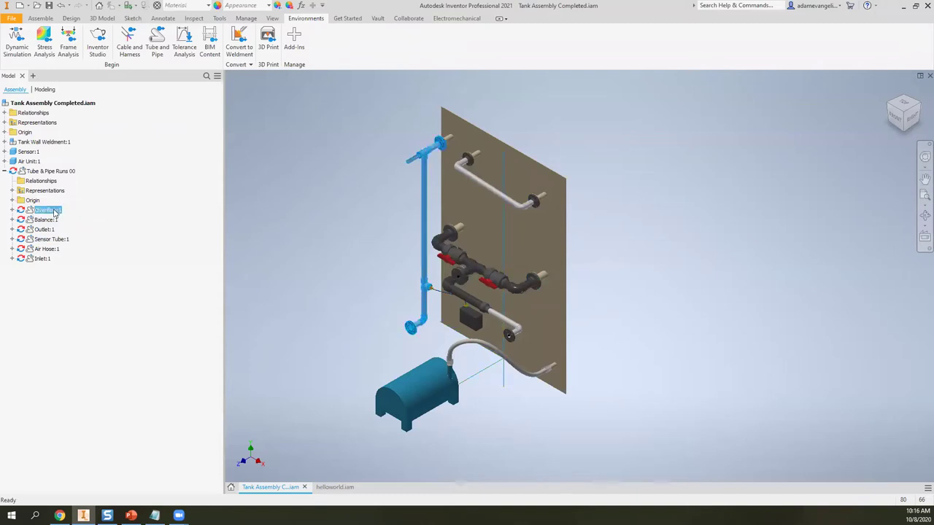
pyautogui.rightClick(55, 213)
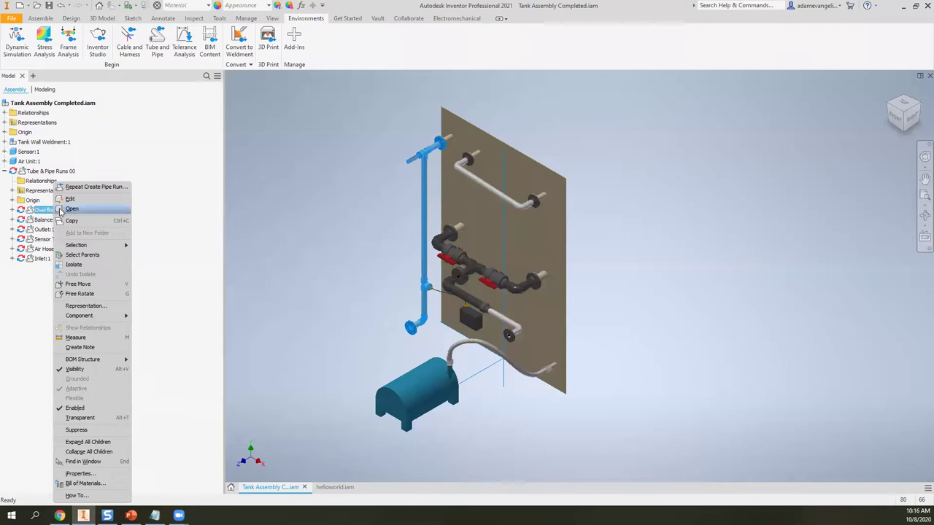
pyautogui.click(60, 211)
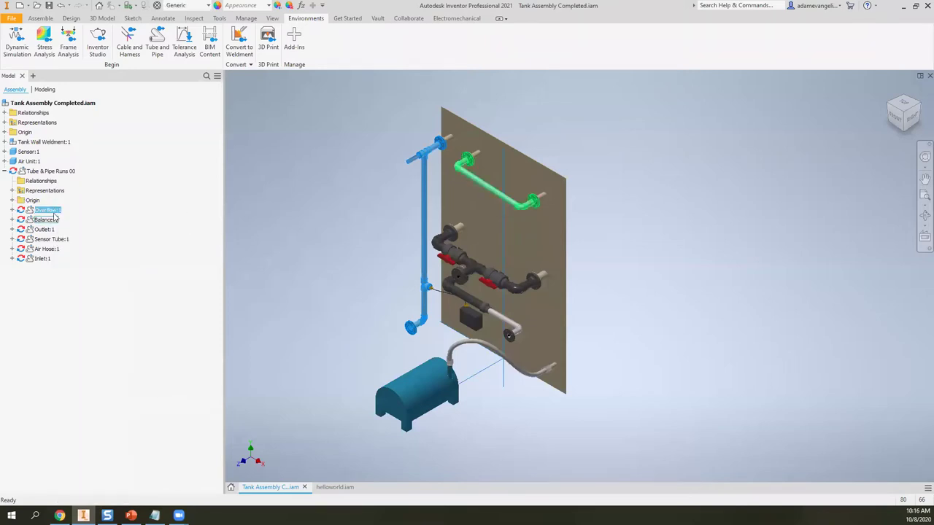
pyautogui.rightClick(56, 212)
pyautogui.click(69, 209)
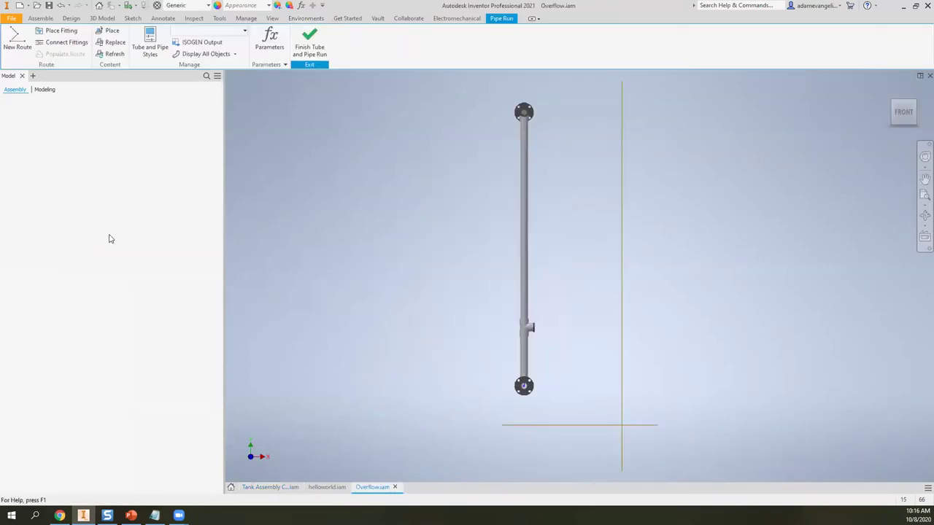
pyautogui.click(29, 103)
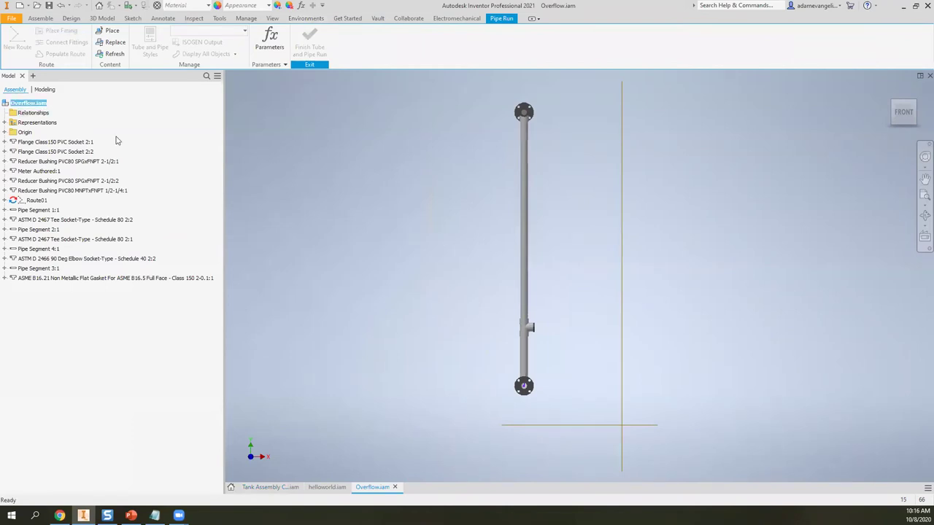
pyautogui.click(656, 178)
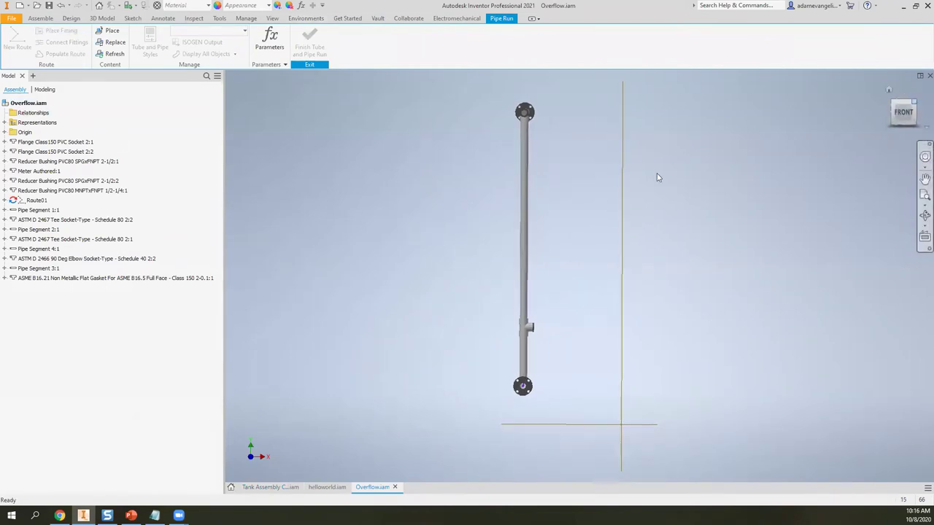
# - Return the Overflow run to its home view and close its window, going back to the Tank Assembly Completed assembly
pyautogui.press('F6')
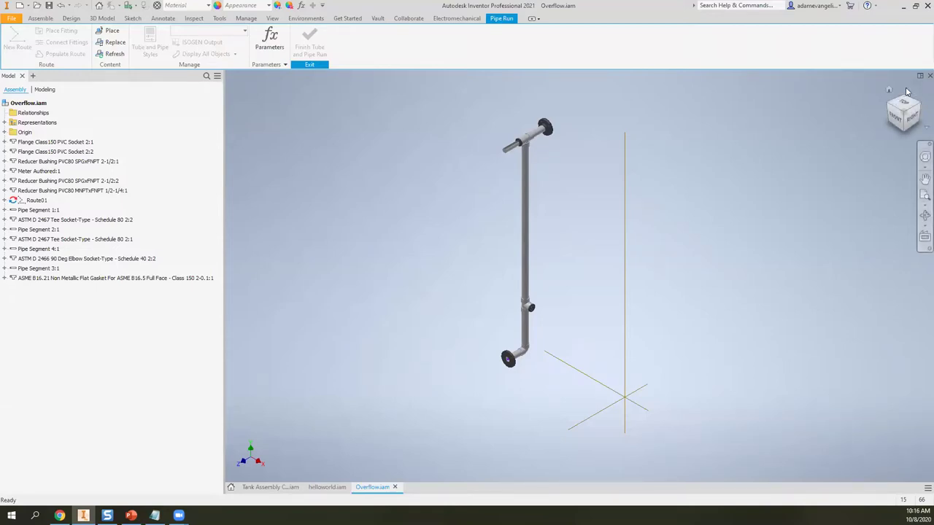
pyautogui.hotkey('ctrl', 's')
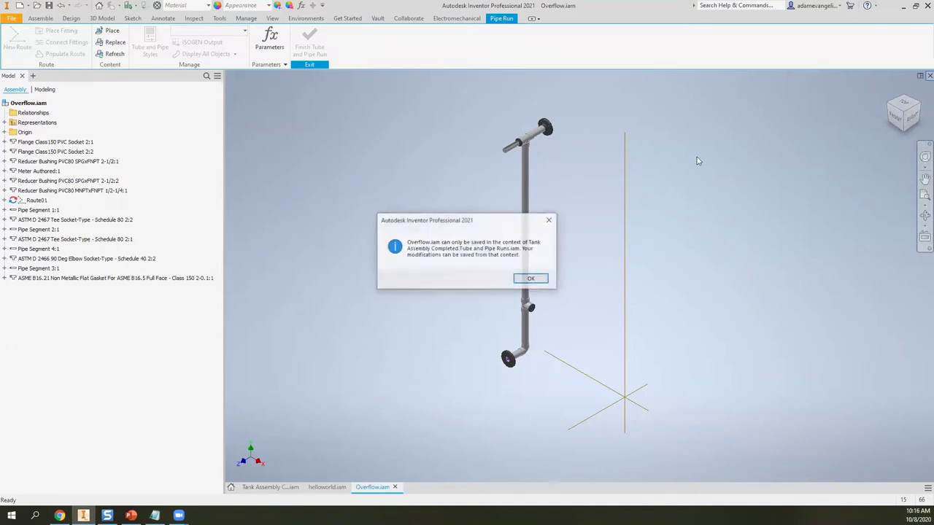
pyautogui.click(531, 280)
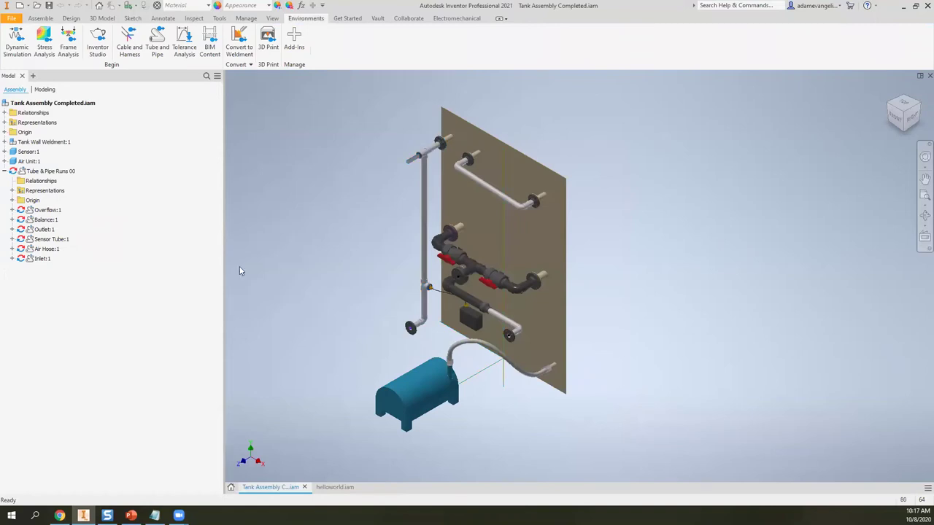
# - Compare the Balance and Overflow runs with the parent Tube & Pipe Runs assembly by highlighting each, and look at the commands available for Balance
pyautogui.click(40, 220)
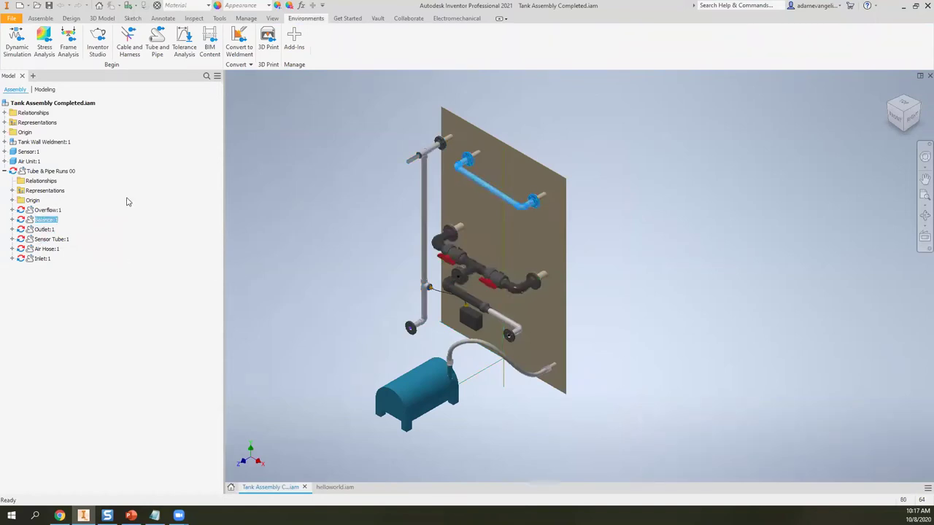
pyautogui.click(65, 172)
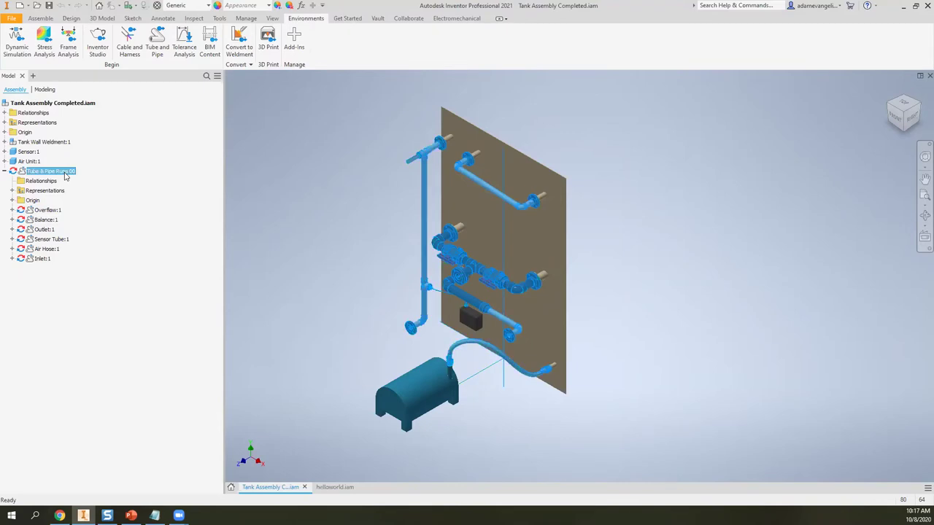
pyautogui.click(64, 173)
pyautogui.click(150, 188)
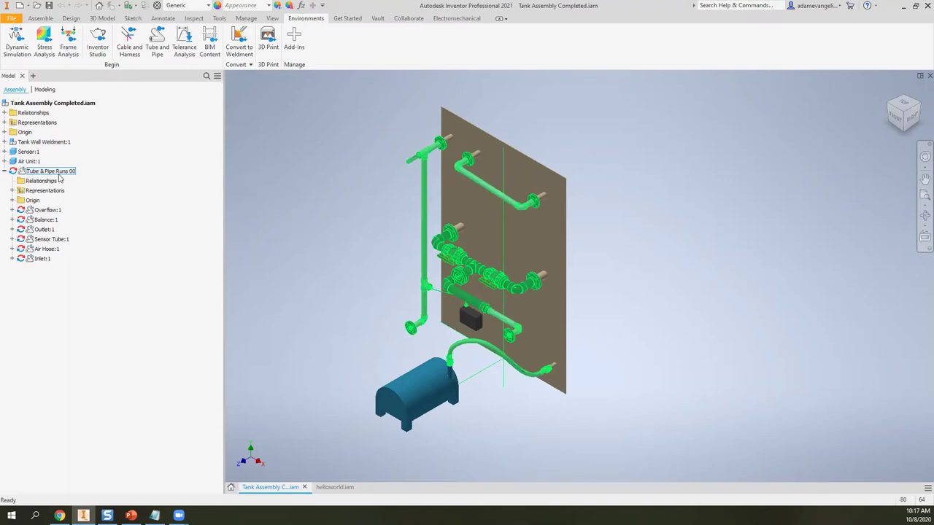
pyautogui.click(44, 210)
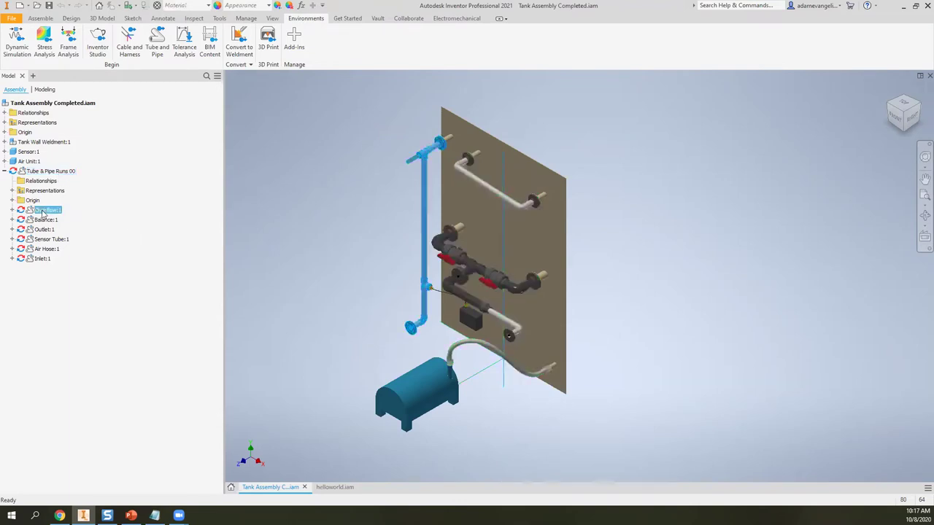
pyautogui.rightClick(44, 211)
pyautogui.press('Escape')
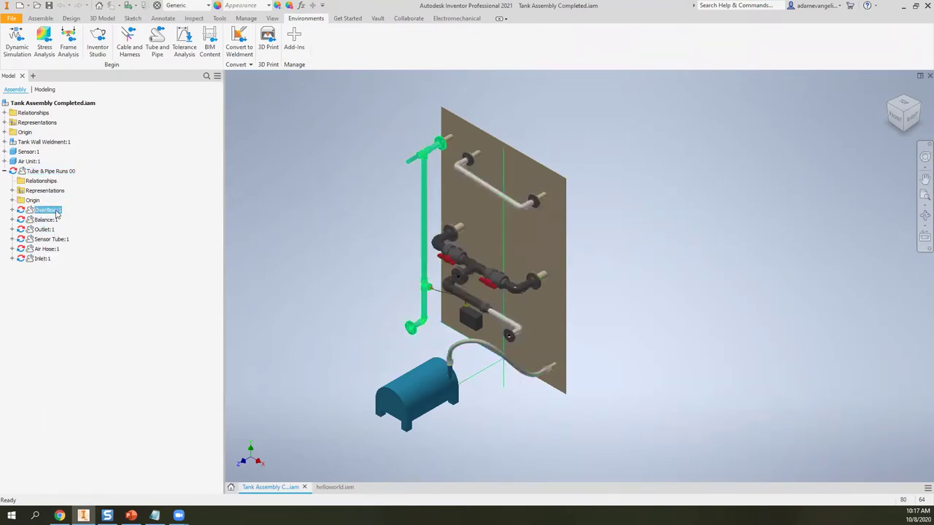
pyautogui.rightClick(49, 221)
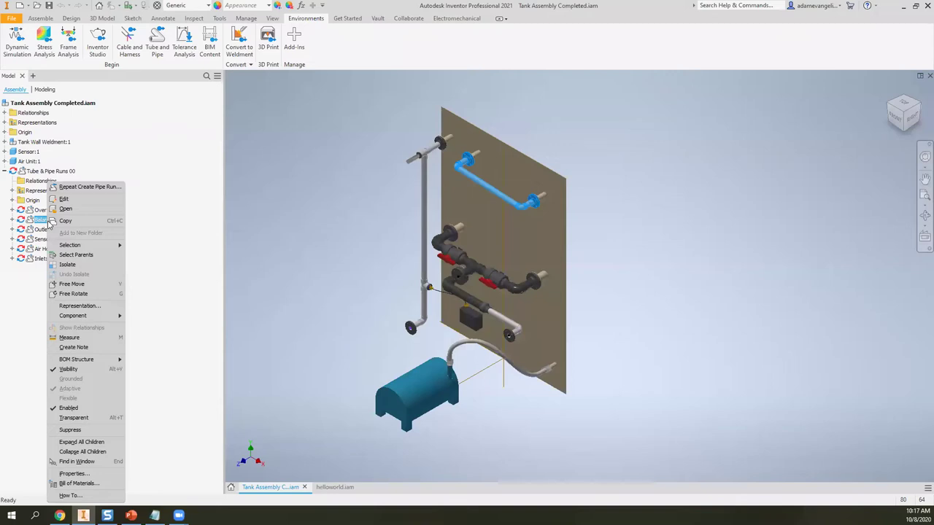
pyautogui.click(360, 256)
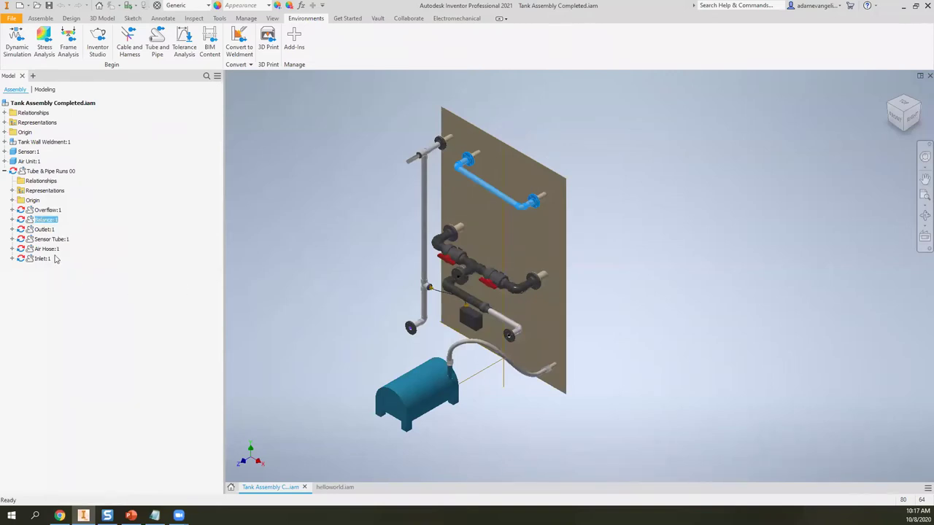
# - Highlight the Sensor Tube run and expand the Air Hose and Overflow runs in the model tree to examine their contents
pyautogui.click(51, 244)
pyautogui.click(12, 248)
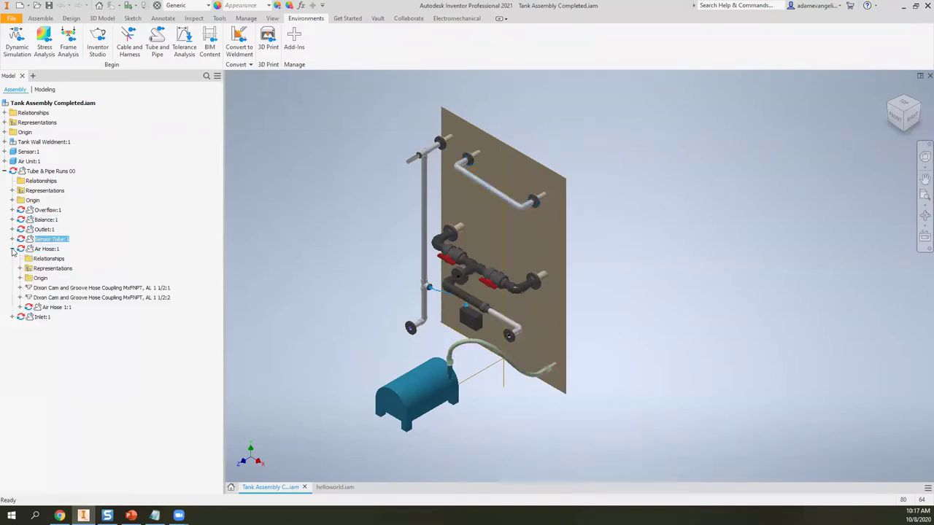
pyautogui.click(12, 209)
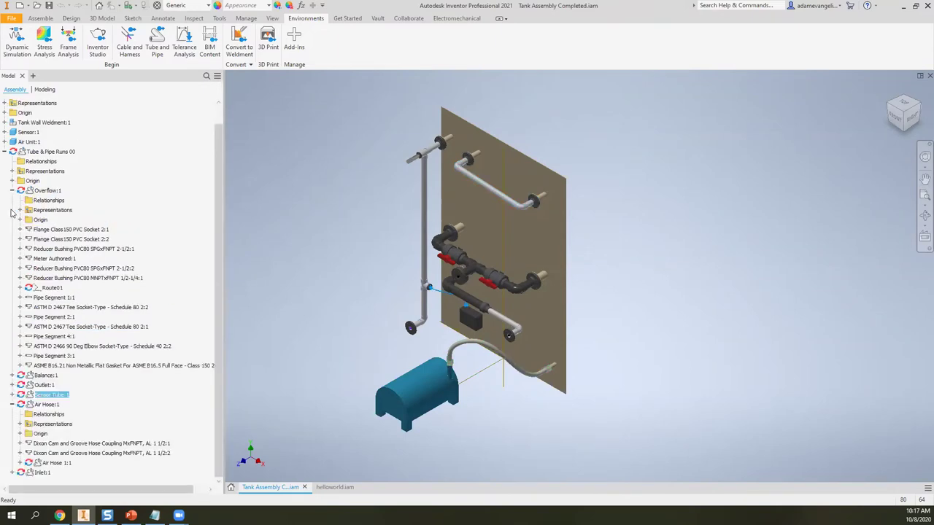
pyautogui.click(293, 232)
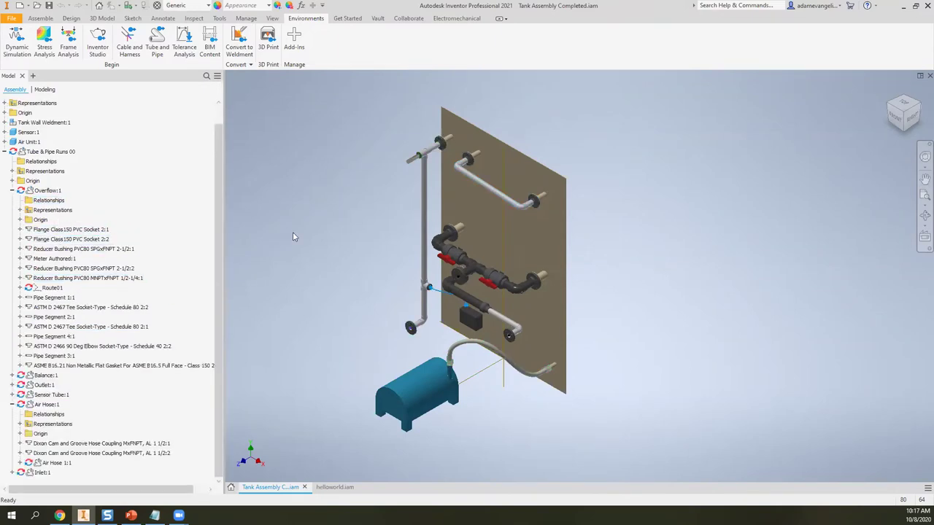
# - Highlight the Overflow run and its Route01 to see how the route sits within the run
pyautogui.click(43, 191)
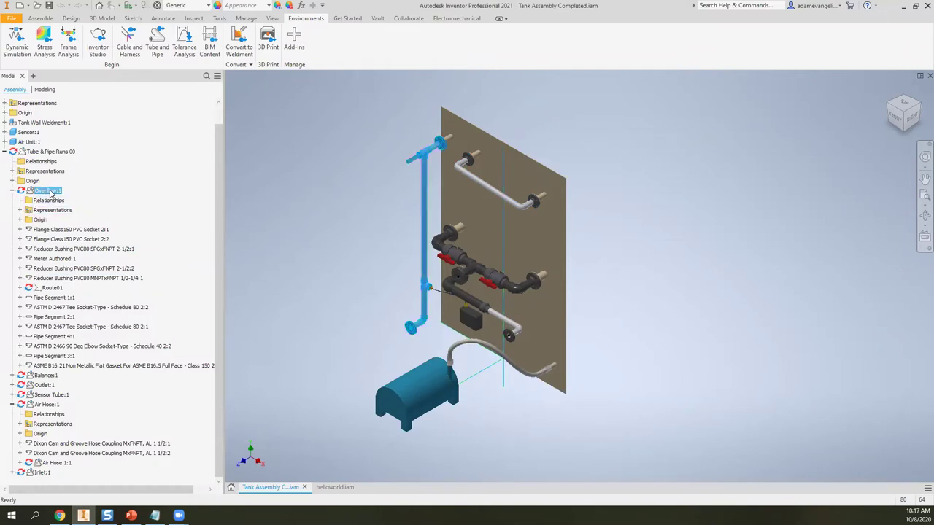
pyautogui.click(51, 287)
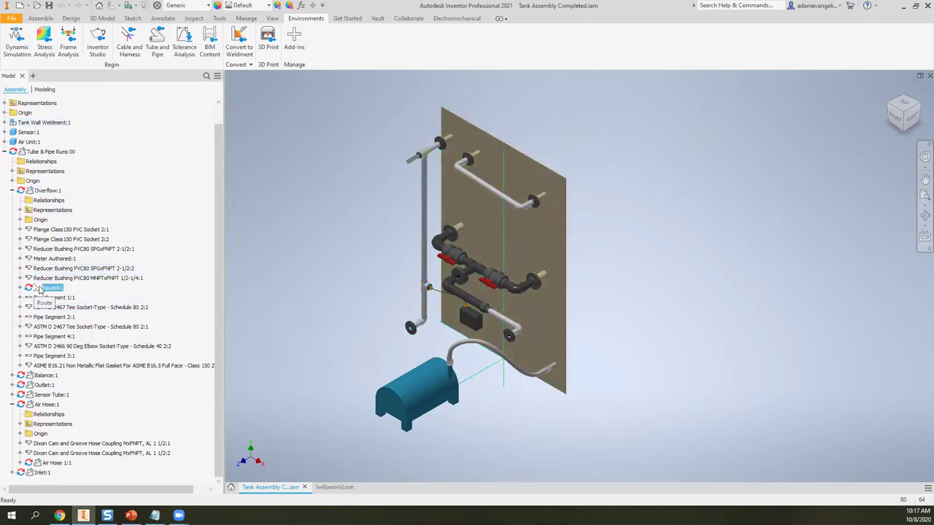
pyautogui.click(317, 236)
# - Identify the Overflow run's flanges, reducer bushings and meter in the model by highlighting them one by one
pyautogui.click(44, 231)
pyautogui.click(44, 239)
pyautogui.click(44, 248)
pyautogui.click(44, 258)
pyautogui.click(43, 268)
pyautogui.click(44, 277)
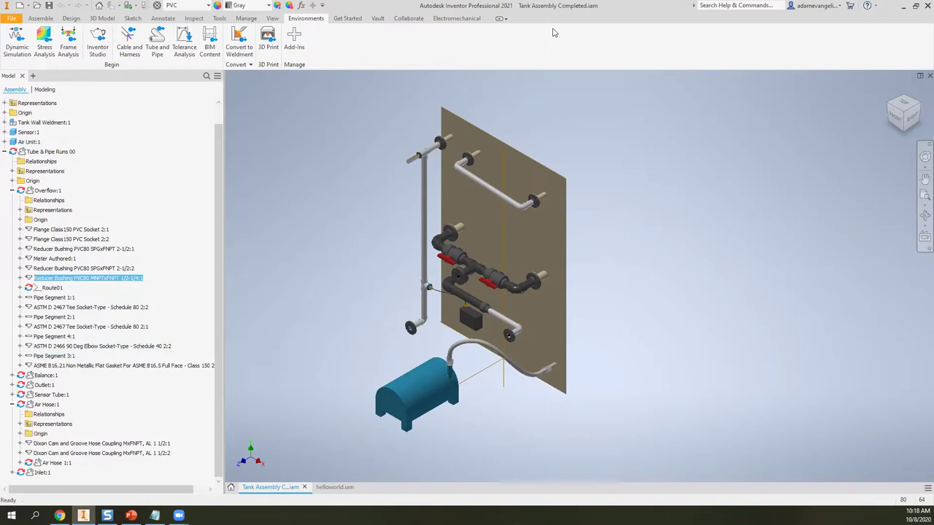
pyautogui.click(313, 134)
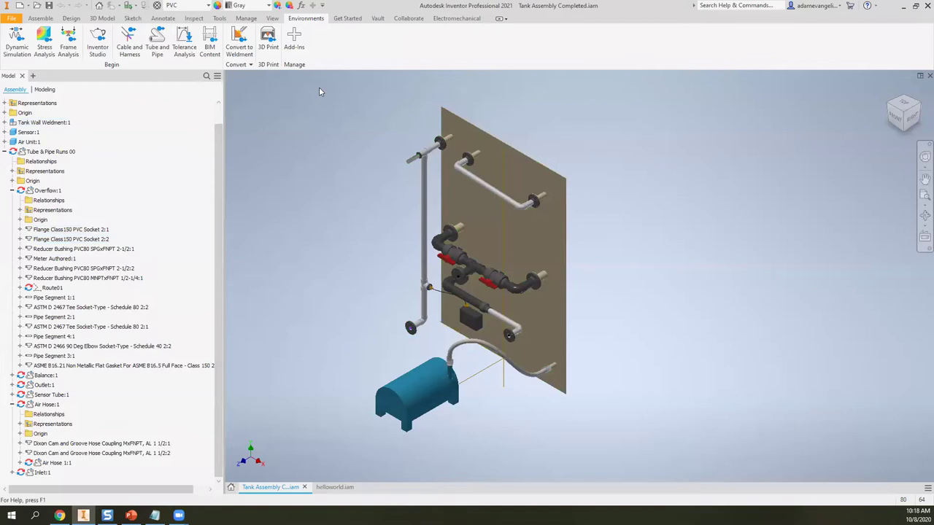
pyautogui.click(71, 229)
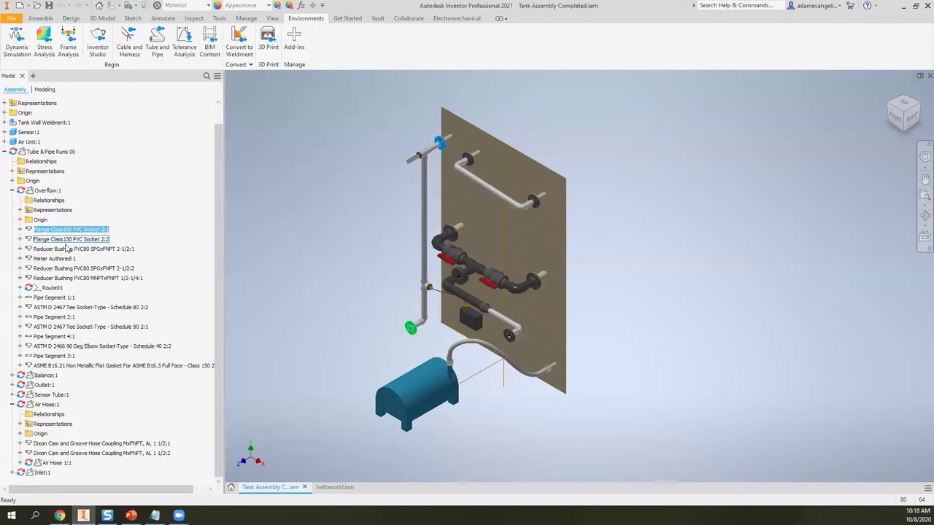
pyautogui.click(328, 209)
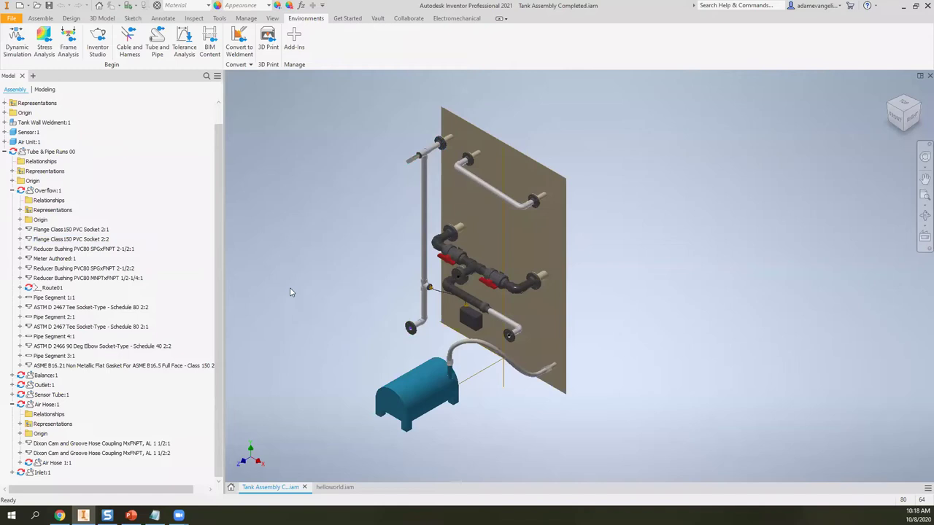
# - Open the File Naming Defaults from the application's file options and show the Tube & Pipe naming settings
pyautogui.click(6, 18)
pyautogui.click(88, 308)
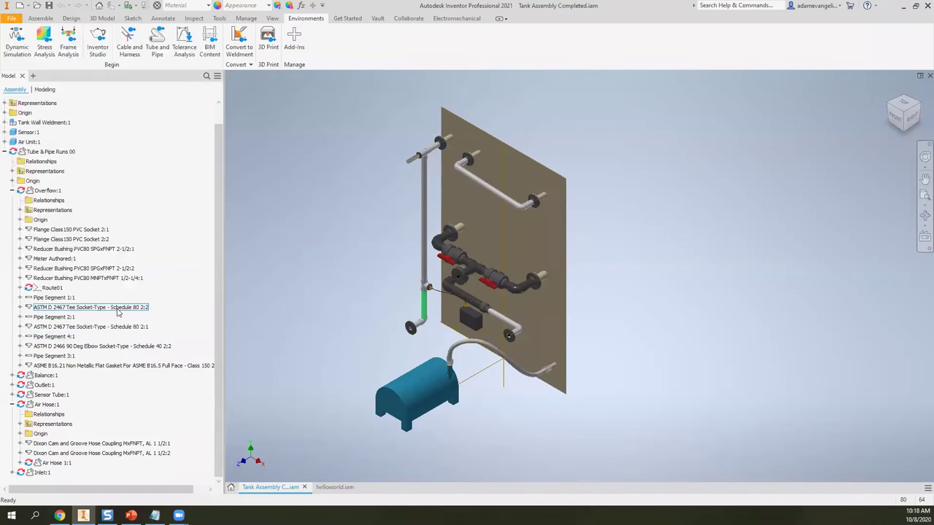
pyautogui.click(416, 90)
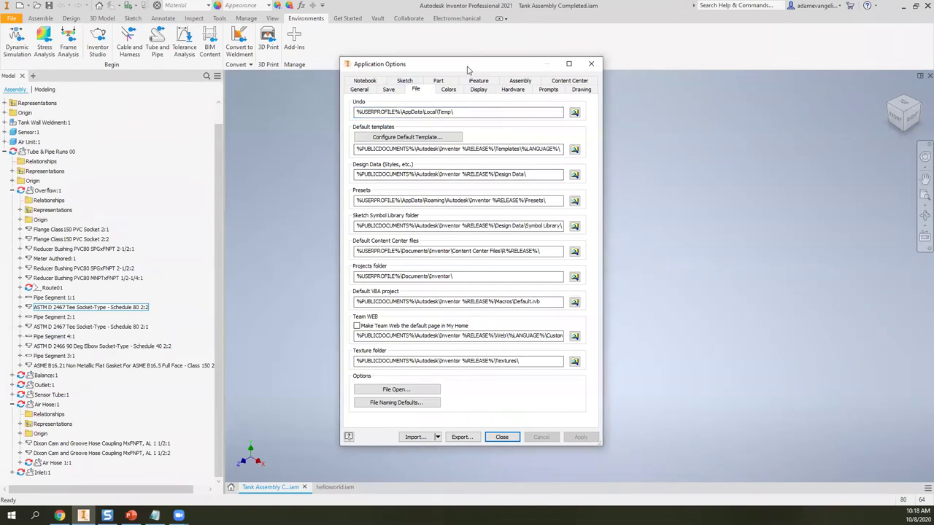
pyautogui.moveTo(471, 62); pyautogui.dragTo(478, 48)
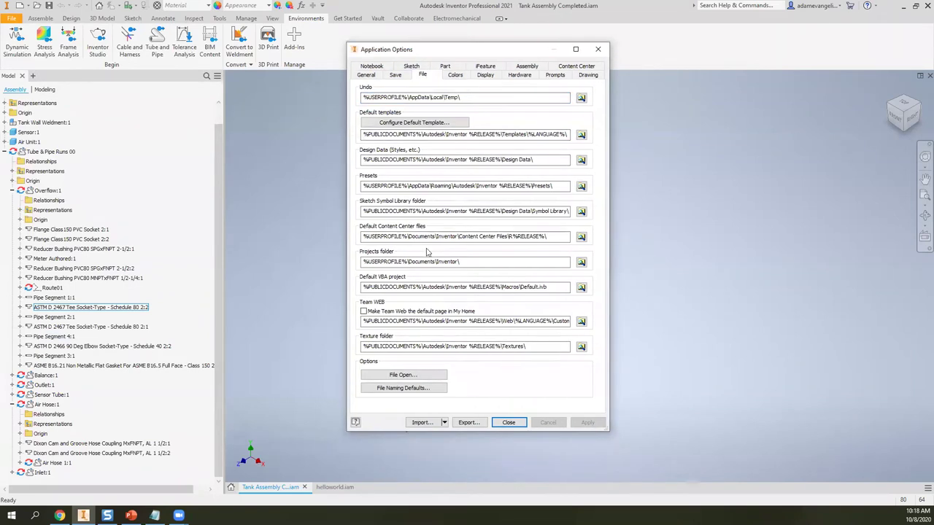
pyautogui.click(385, 391)
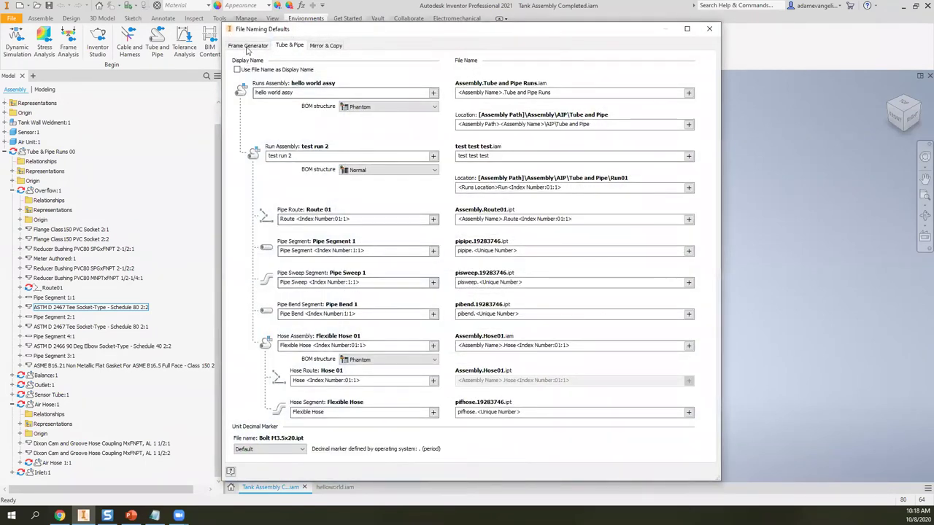
pyautogui.click(248, 46)
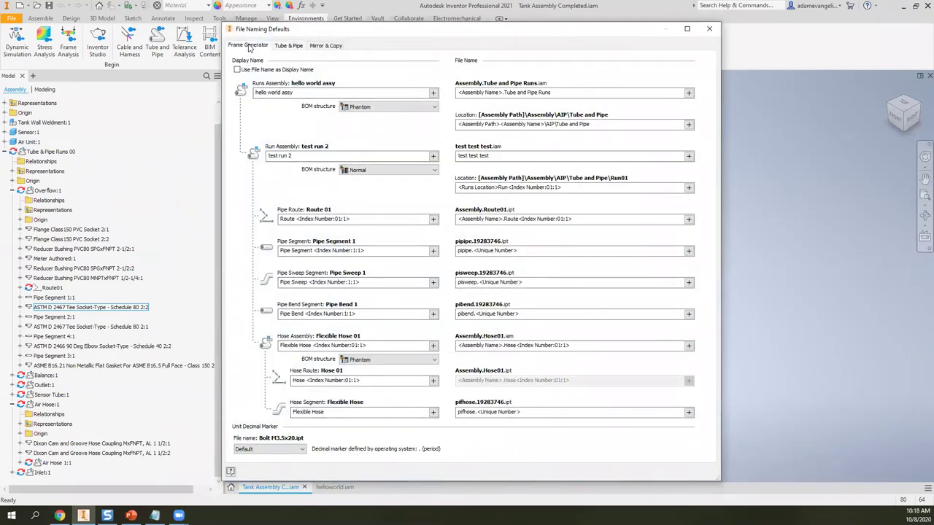
pyautogui.click(298, 44)
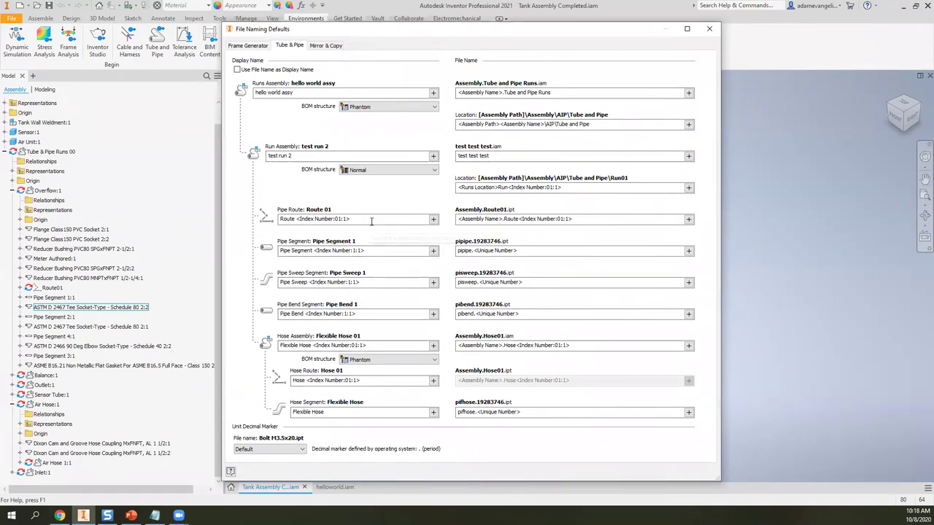
# - Examine the Run Assembly file name setting and the attributes that can be included in it, leaving the name as it is
pyautogui.click(547, 157)
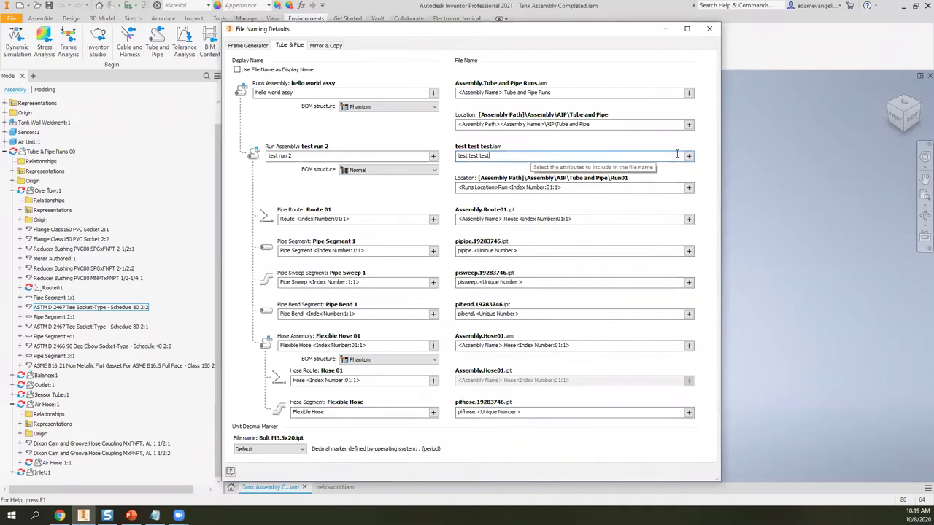
pyautogui.moveTo(500, 156); pyautogui.dragTo(432, 155)
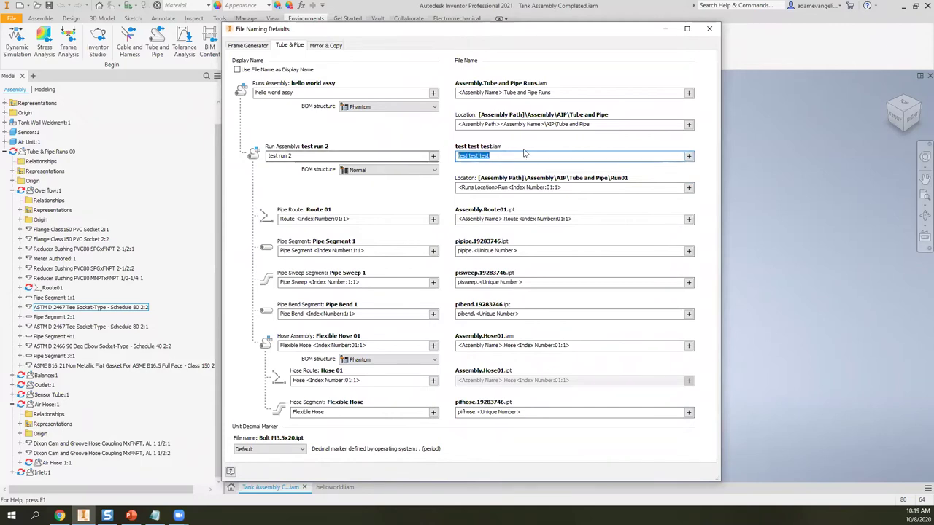
pyautogui.click(688, 156)
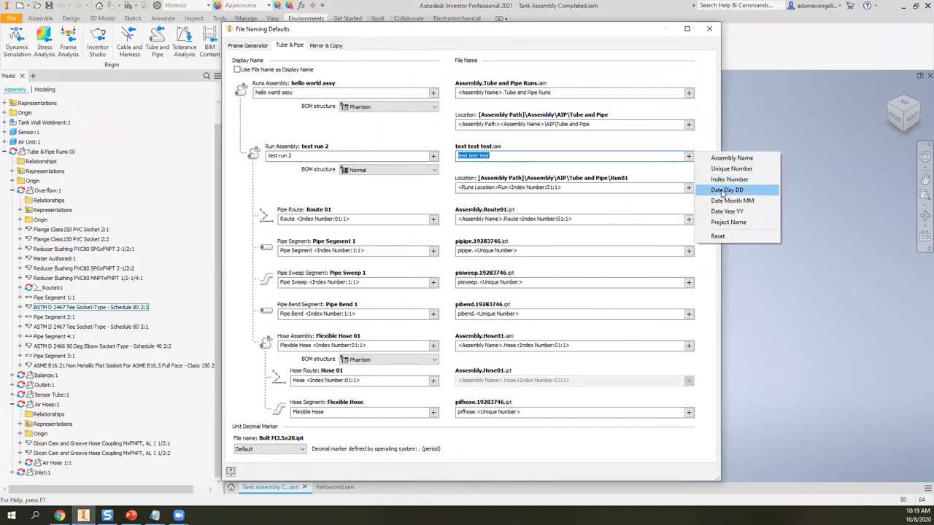
pyautogui.click(677, 210)
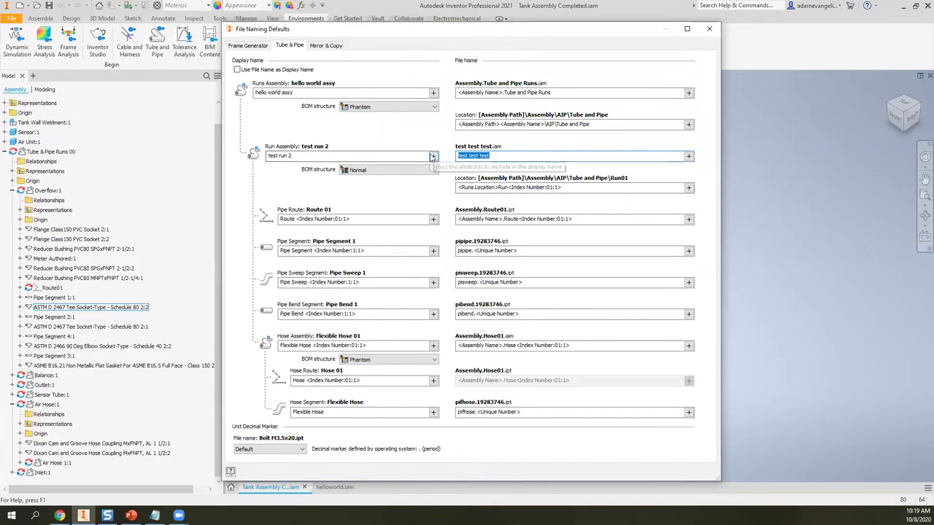
pyautogui.click(530, 155)
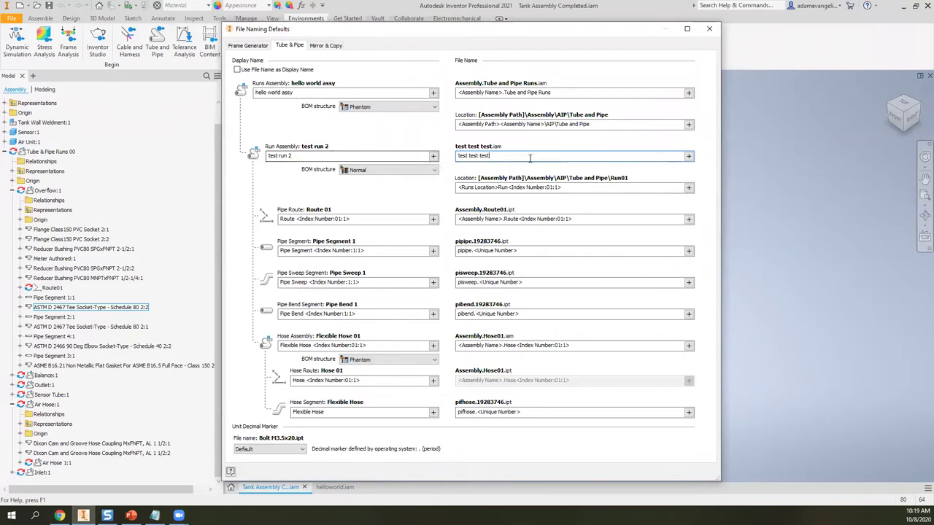
pyautogui.click(688, 157)
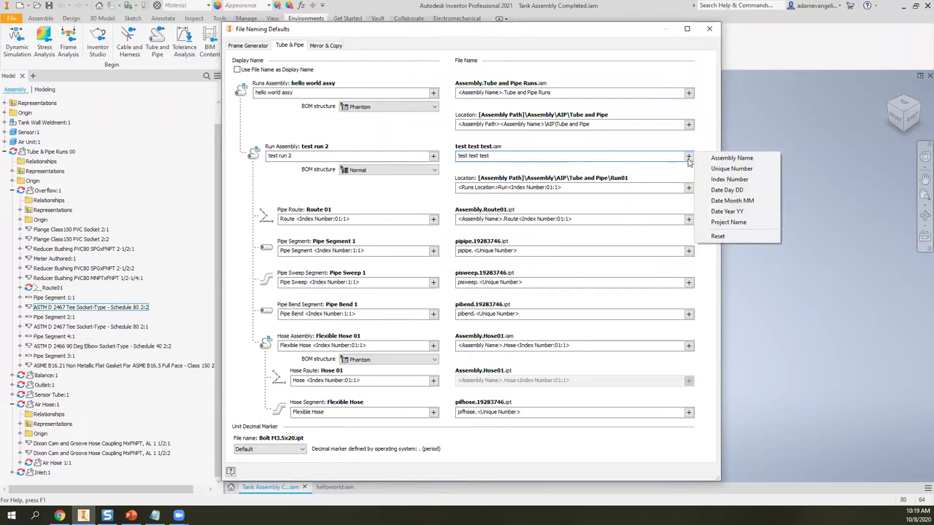
pyautogui.click(657, 172)
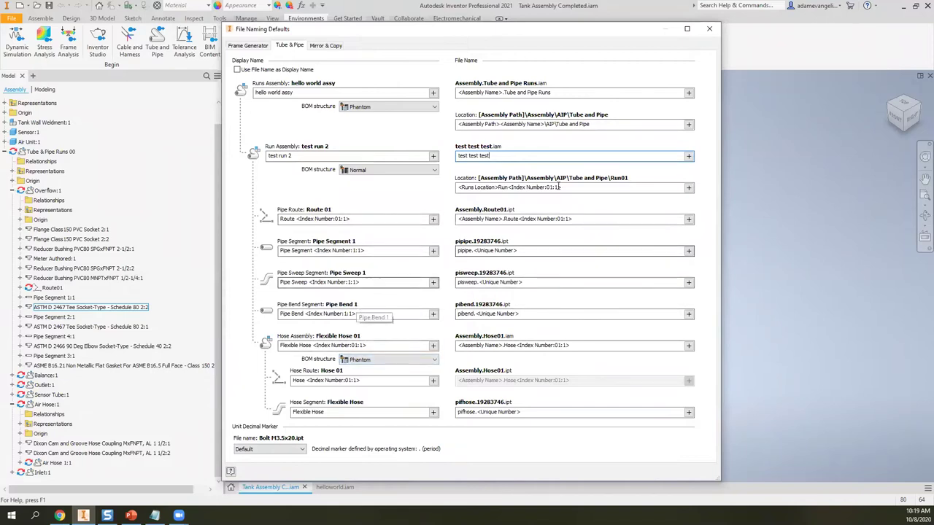
# - Check the Run Assembly display name, and close the File Naming Defaults and Application Options without changing anything
pyautogui.moveTo(324, 155); pyautogui.dragTo(176, 158)
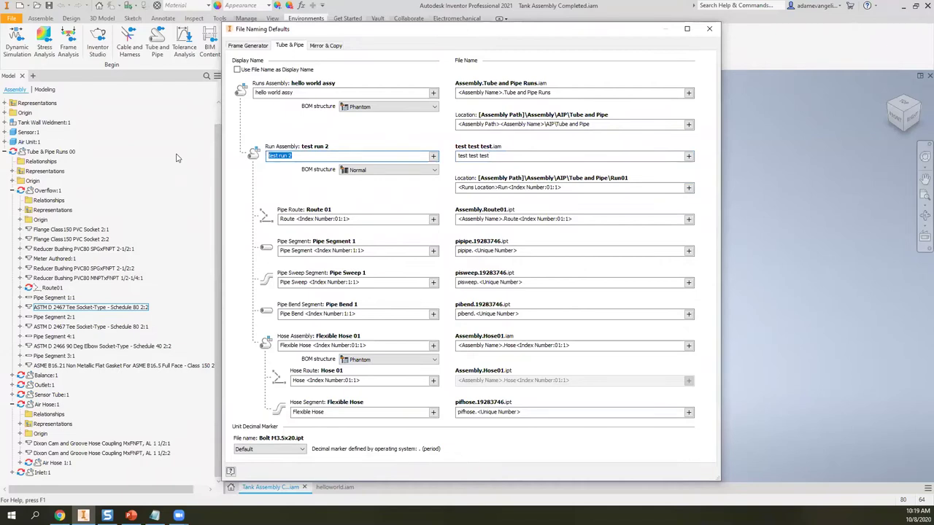
pyautogui.click(709, 29)
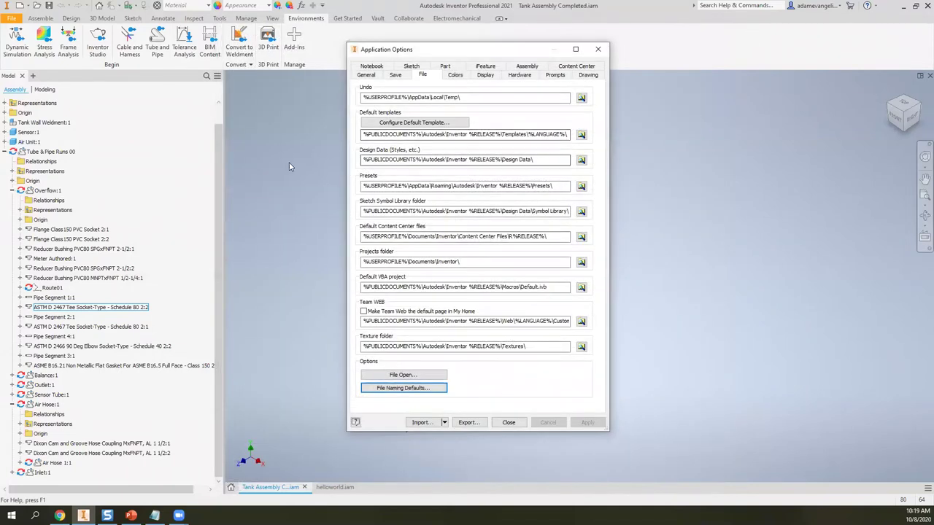
pyautogui.click(508, 422)
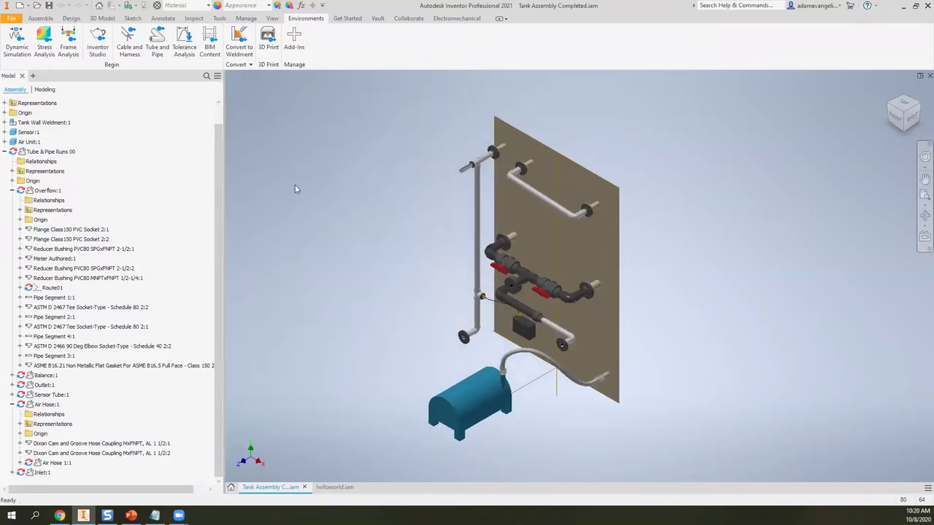
# - Collapse the Overflow and Air Hose runs in the model tree, and highlight the tank wall in the model briefly
pyautogui.click(12, 191)
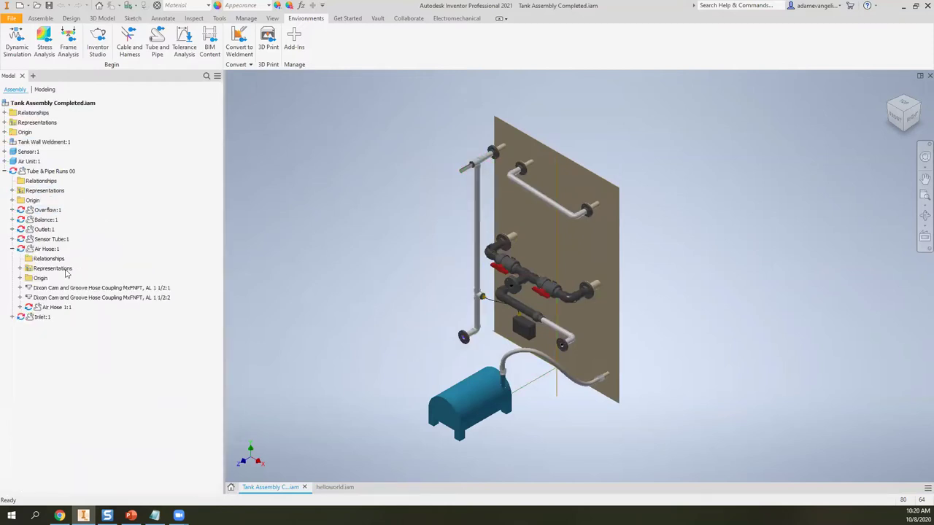
pyautogui.click(11, 249)
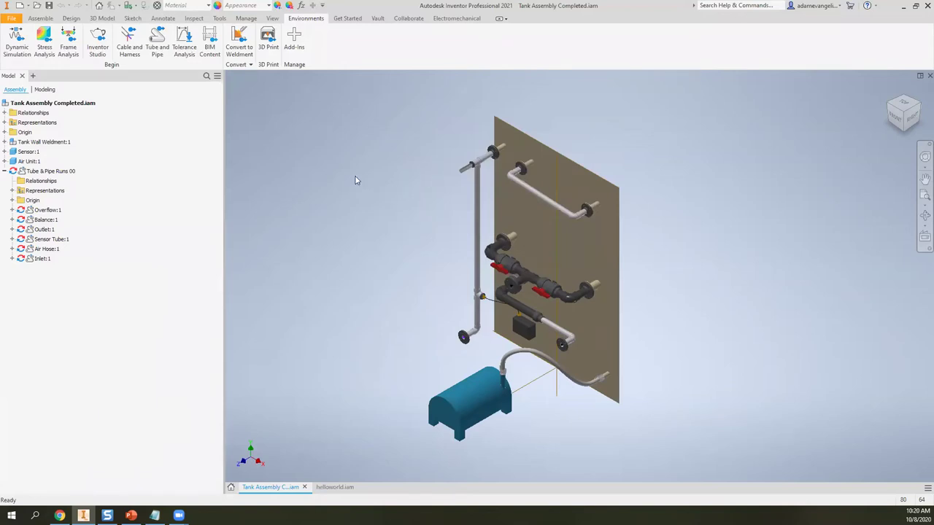
pyautogui.click(509, 241)
pyautogui.press('Escape')
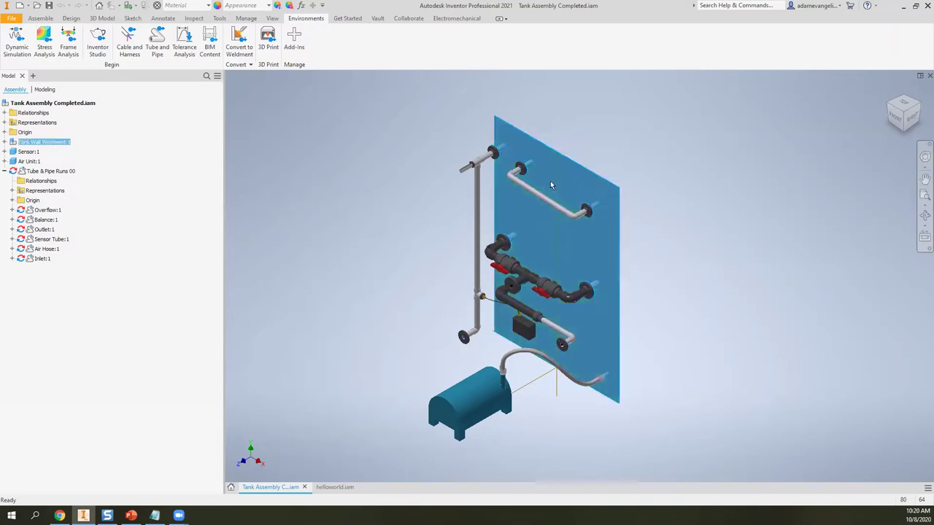
# - Create a new assembly file from the Standard.iam template
pyautogui.click(21, 6)
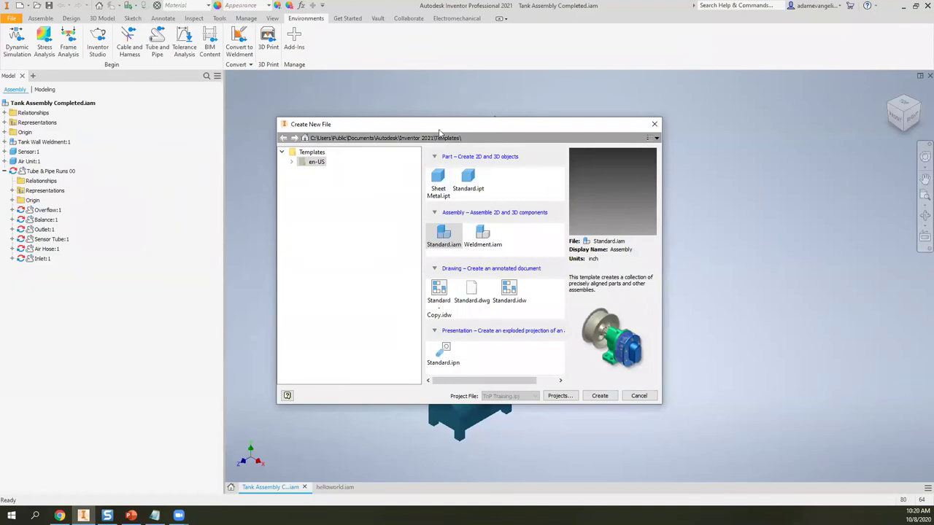
pyautogui.moveTo(439, 131); pyautogui.dragTo(439, 94)
pyautogui.doubleClick(442, 198)
pyautogui.moveTo(410, 156); pyautogui.dragTo(705, 279)
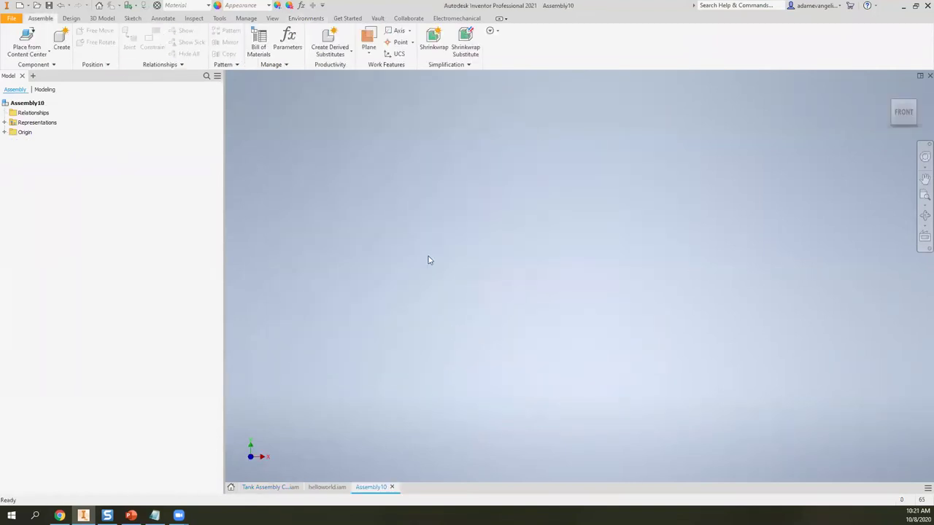
# - Identify the Tank Wall Weldment component in the completed tank assembly, and return to the new assembly
pyautogui.click(260, 487)
pyautogui.click(40, 141)
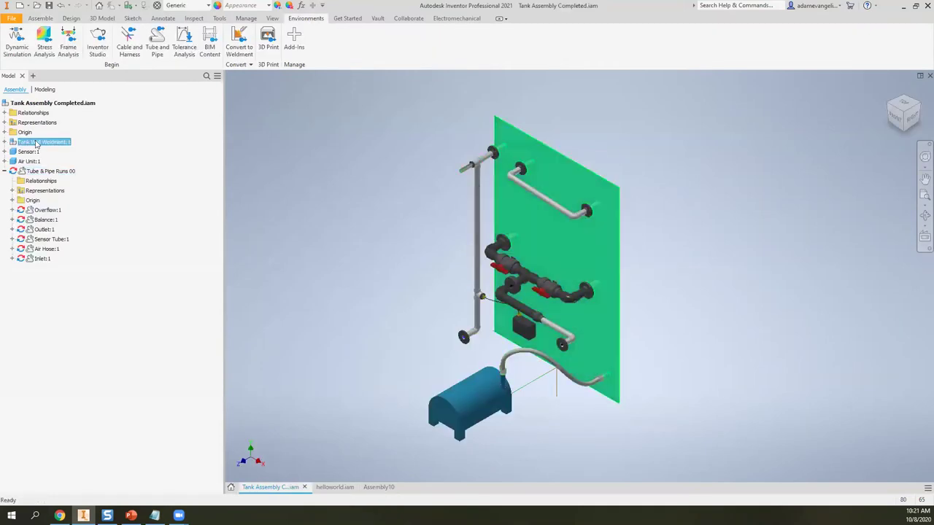
pyautogui.click(345, 145)
pyautogui.click(377, 487)
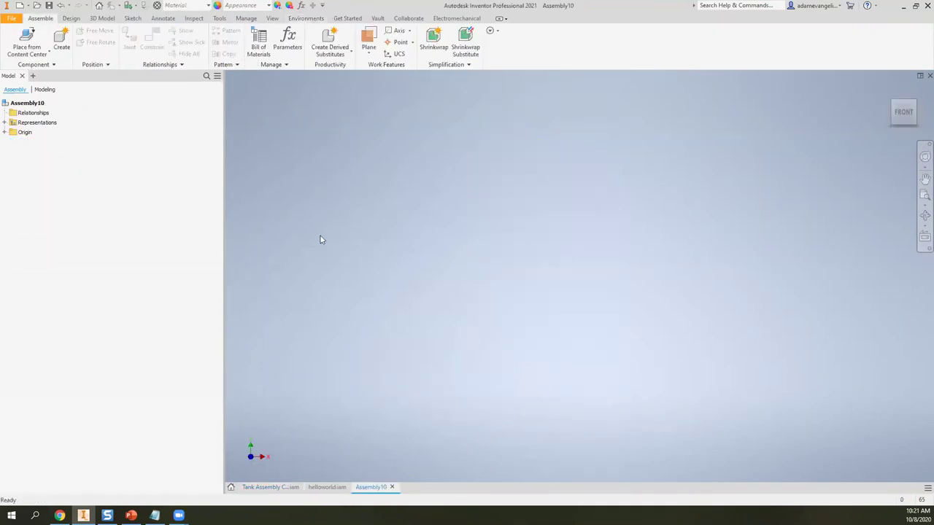
# - Place a single Tank Wall Weldment.iam from the Tank Wall design folder into the new assembly
pyautogui.click(27, 50)
pyautogui.click(22, 68)
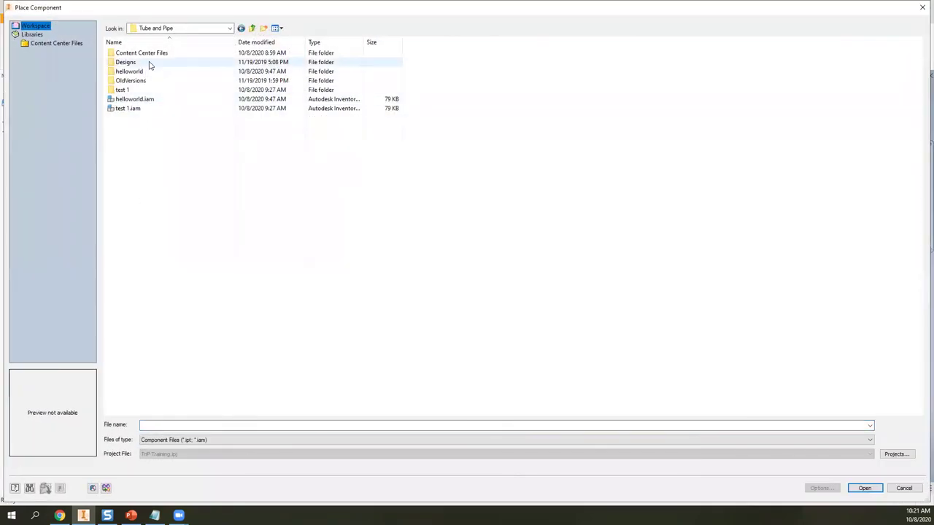
pyautogui.doubleClick(150, 63)
pyautogui.doubleClick(146, 73)
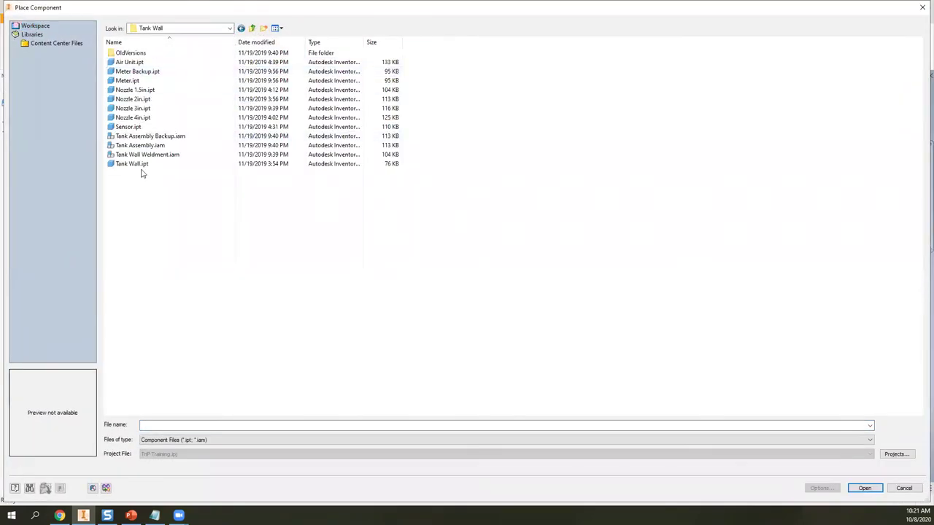
pyautogui.click(146, 145)
pyautogui.click(148, 154)
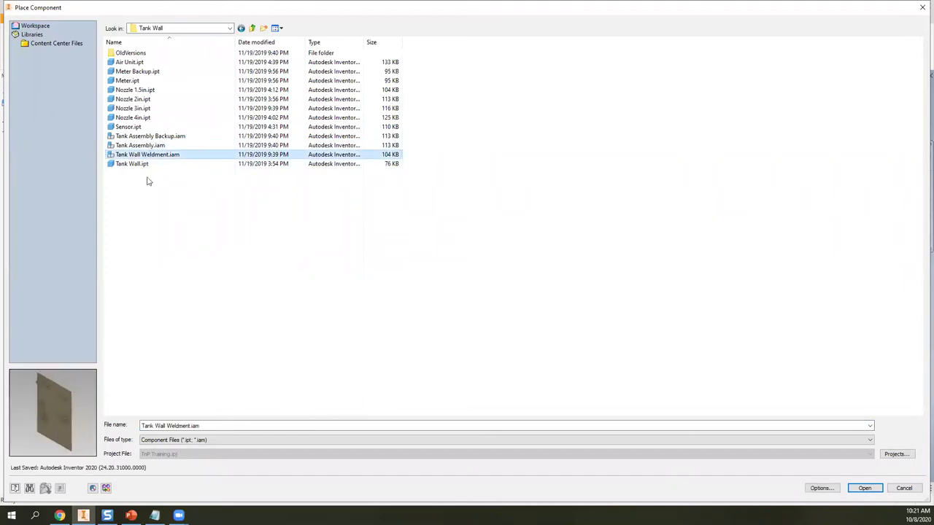
pyautogui.doubleClick(151, 155)
pyautogui.rightClick(542, 307)
pyautogui.click(562, 318)
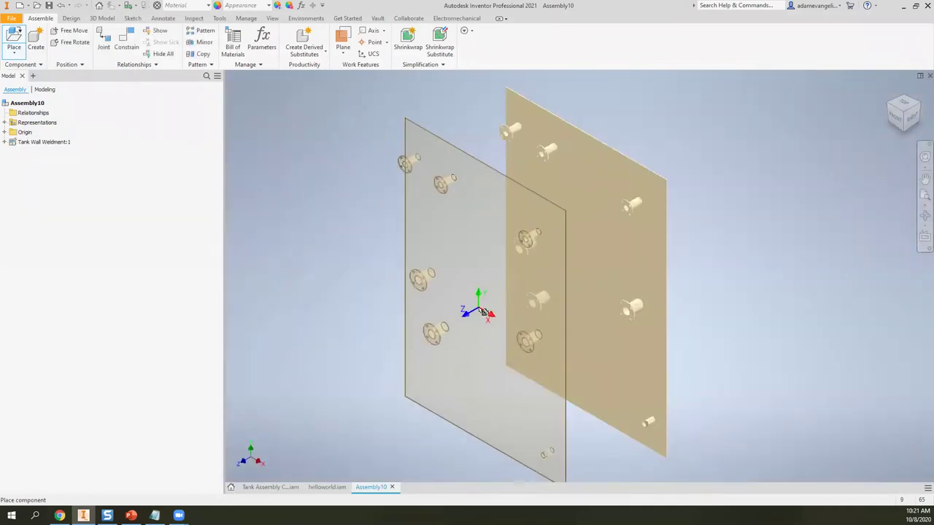
pyautogui.press('Escape')
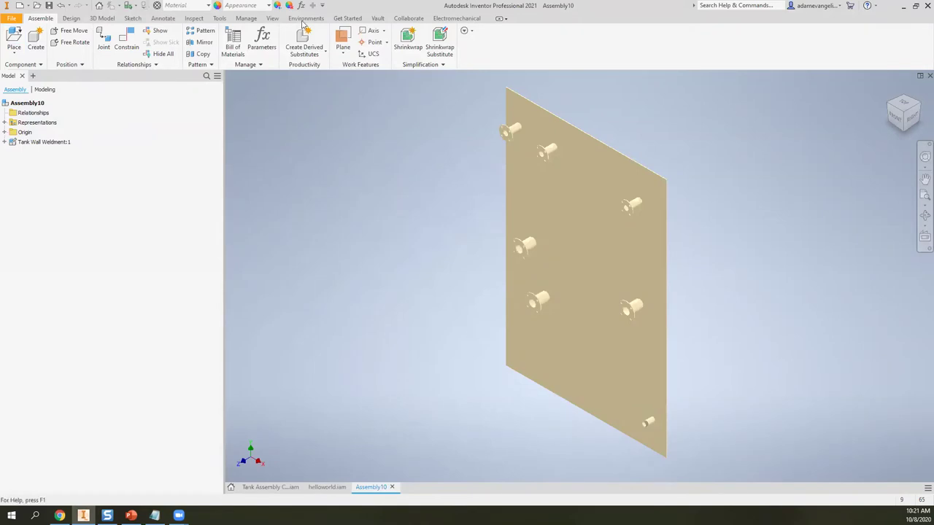
# - Set the assembly's visual style to Shaded with Edges
pyautogui.click(272, 18)
pyautogui.click(185, 48)
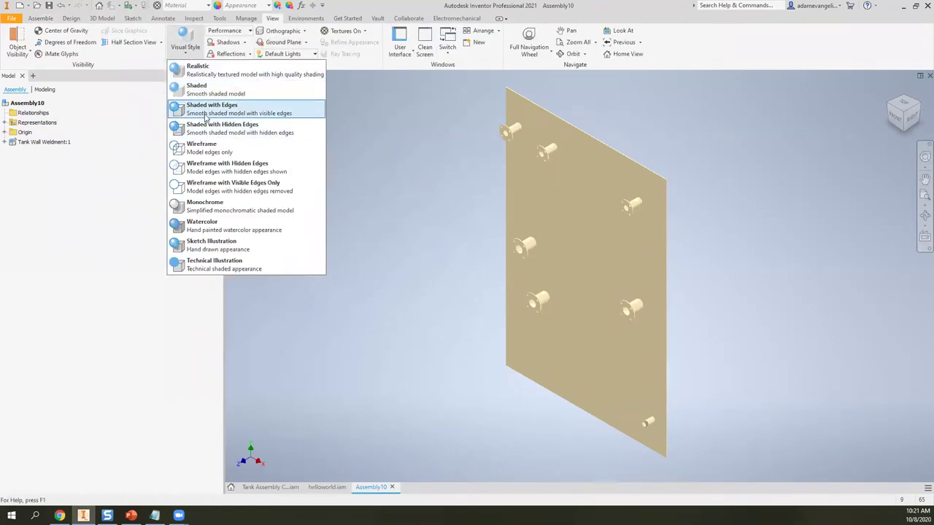
pyautogui.click(212, 116)
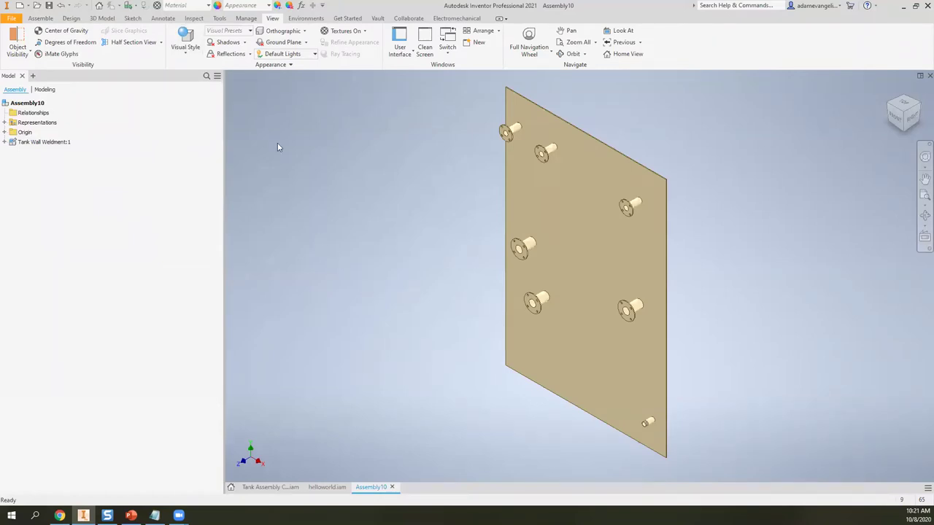
# - Start Tube and Pipe on the new assembly and save the assembly as "ava october.iam" in the Tube and Pipe folder
pyautogui.click(306, 18)
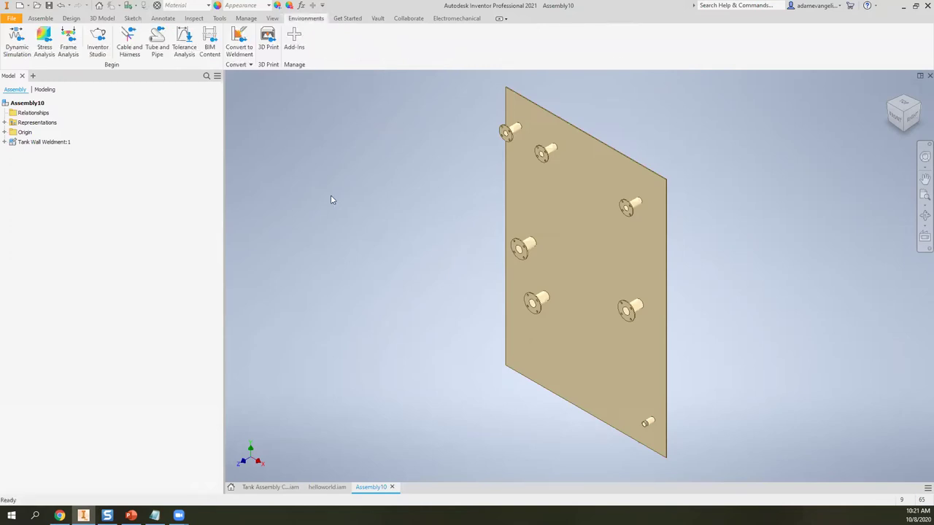
pyautogui.click(151, 40)
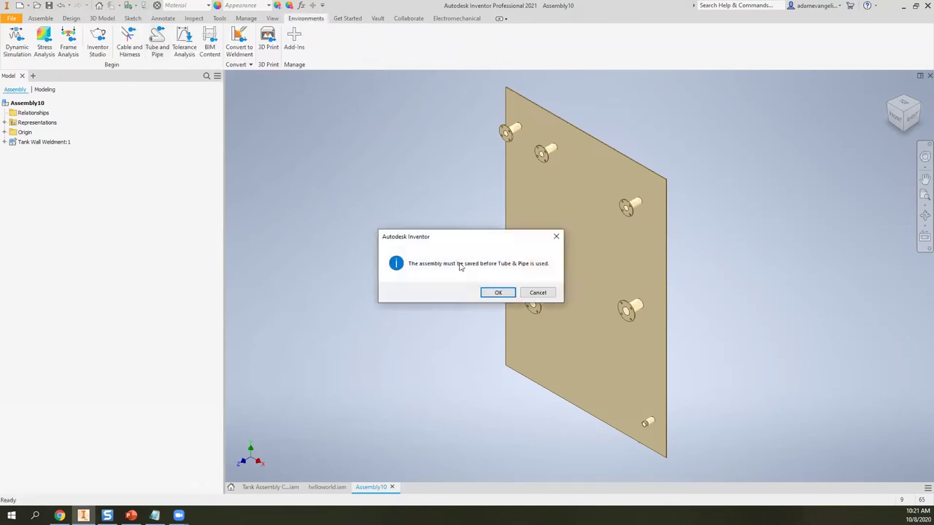
pyautogui.moveTo(475, 242); pyautogui.dragTo(332, 133)
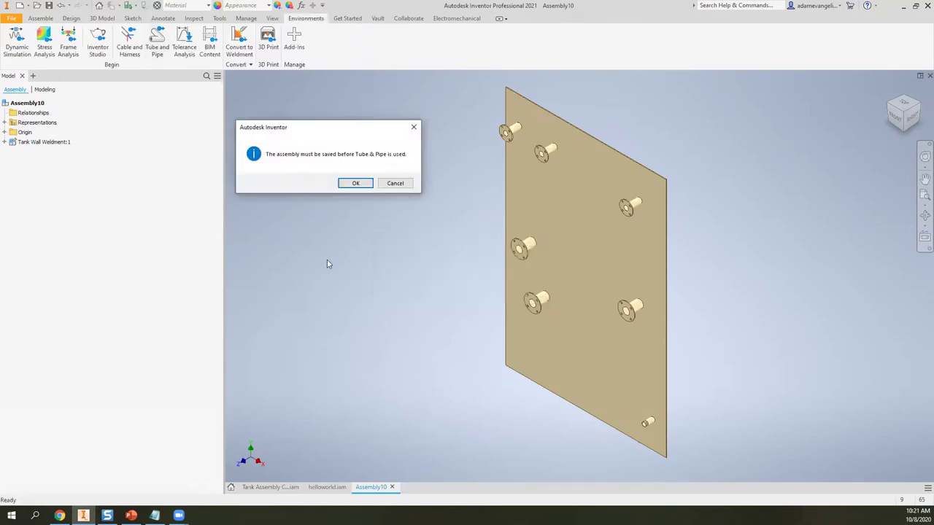
pyautogui.click(356, 184)
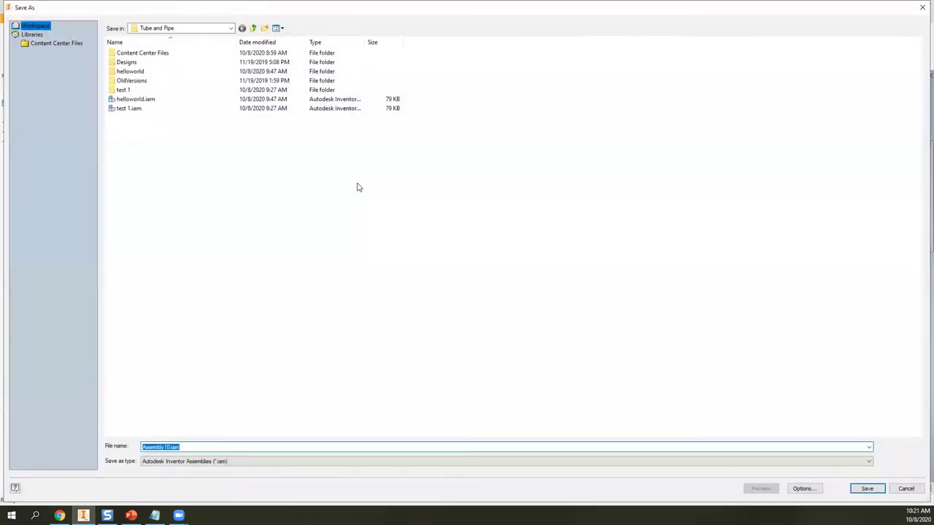
pyautogui.write('ava')
pyautogui.write(' tank')
pyautogui.press('Return')
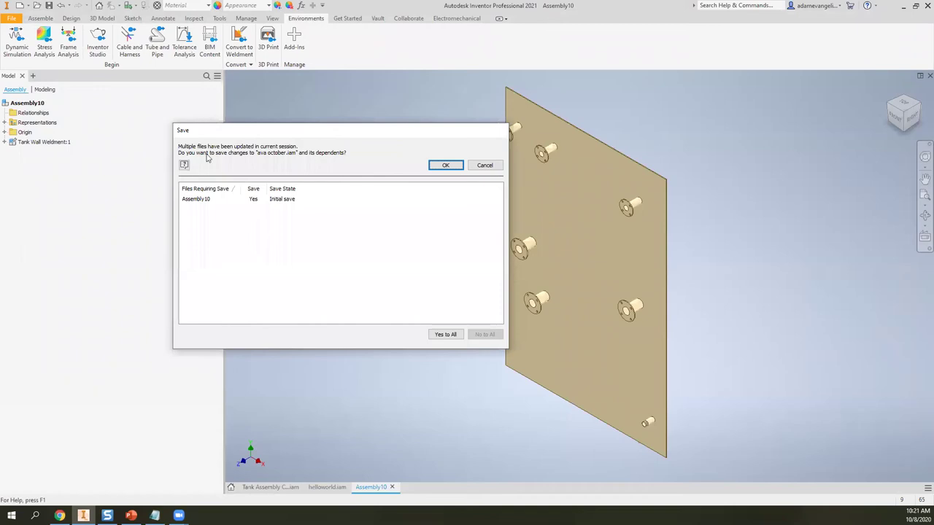
pyautogui.click(445, 165)
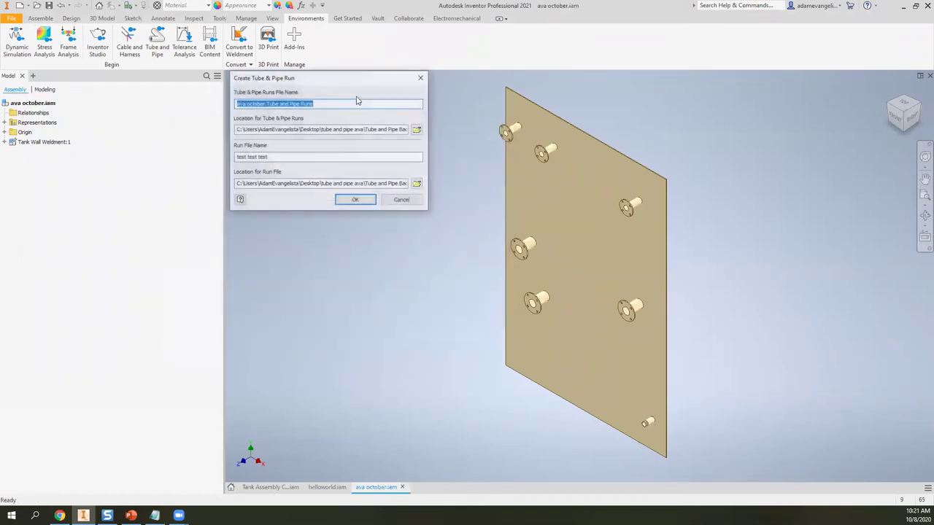
# - Examine the proposed Tube & Pipe Runs file name and the Run File Name for the new run
pyautogui.moveTo(339, 84); pyautogui.dragTo(338, 103)
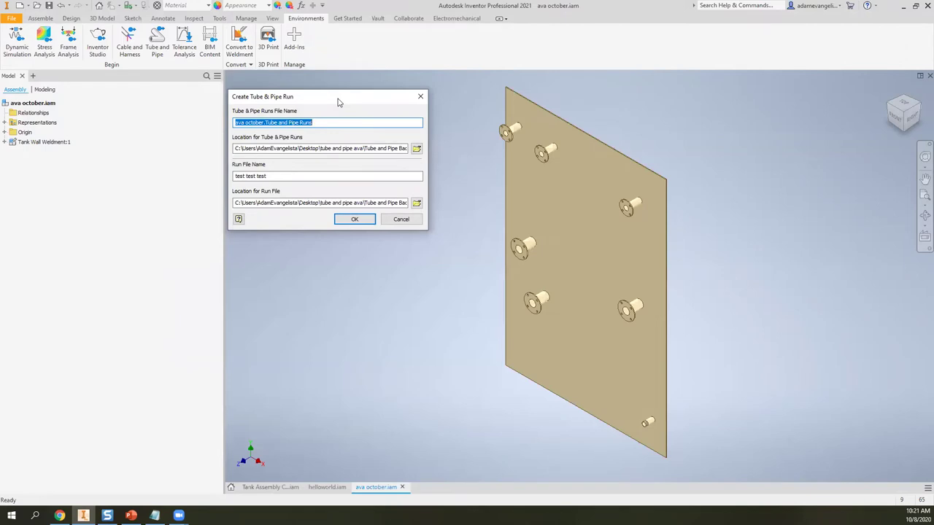
pyautogui.moveTo(331, 121); pyautogui.dragTo(218, 136)
pyautogui.moveTo(306, 176); pyautogui.dragTo(87, 182)
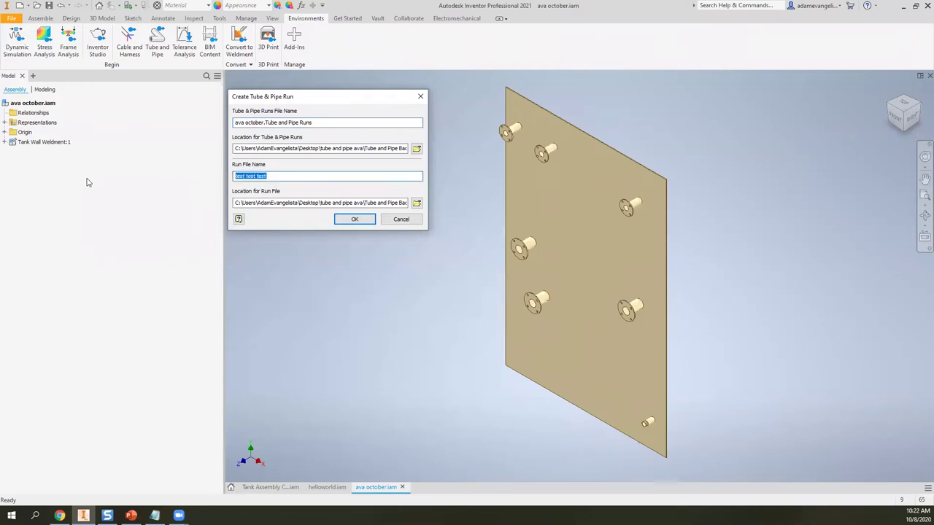
pyautogui.click(358, 175)
pyautogui.moveTo(350, 122); pyautogui.dragTo(153, 124)
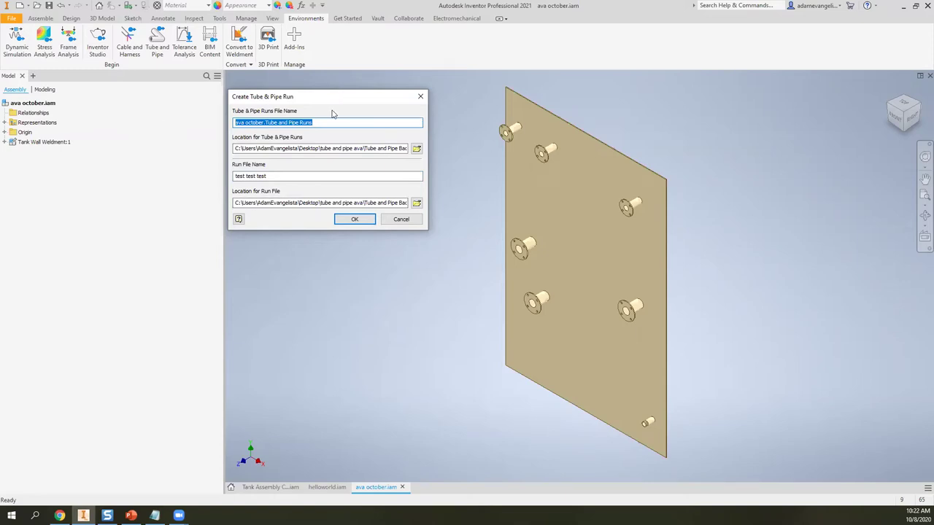
pyautogui.moveTo(327, 122); pyautogui.dragTo(194, 120)
# - Check the folder path where the Tube & Pipe Runs file is stored, leaving the location as it is
pyautogui.click(416, 149)
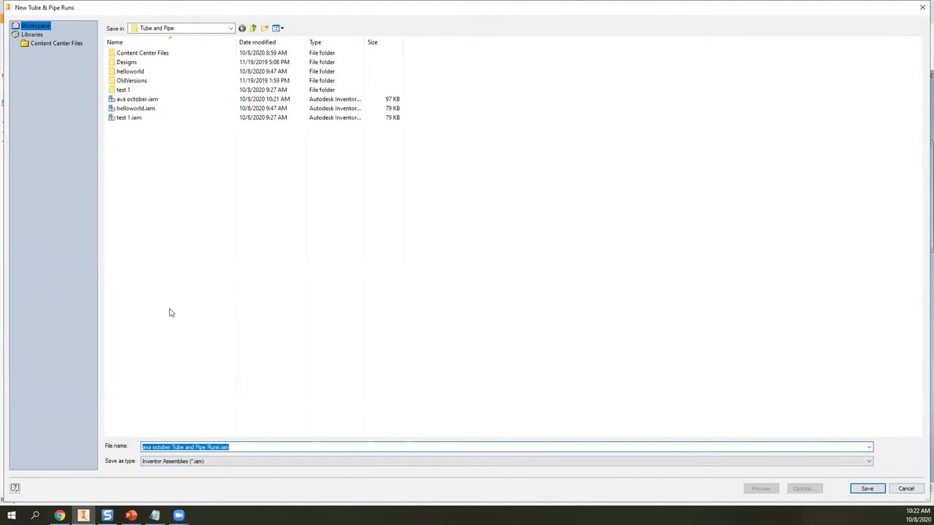
pyautogui.click(921, 7)
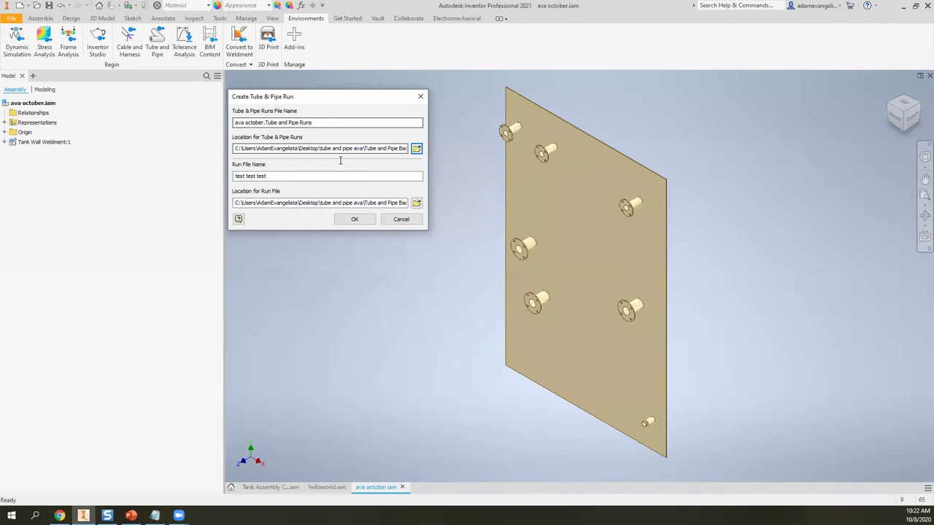
pyautogui.doubleClick(245, 148)
pyautogui.moveTo(283, 148); pyautogui.dragTo(406, 150)
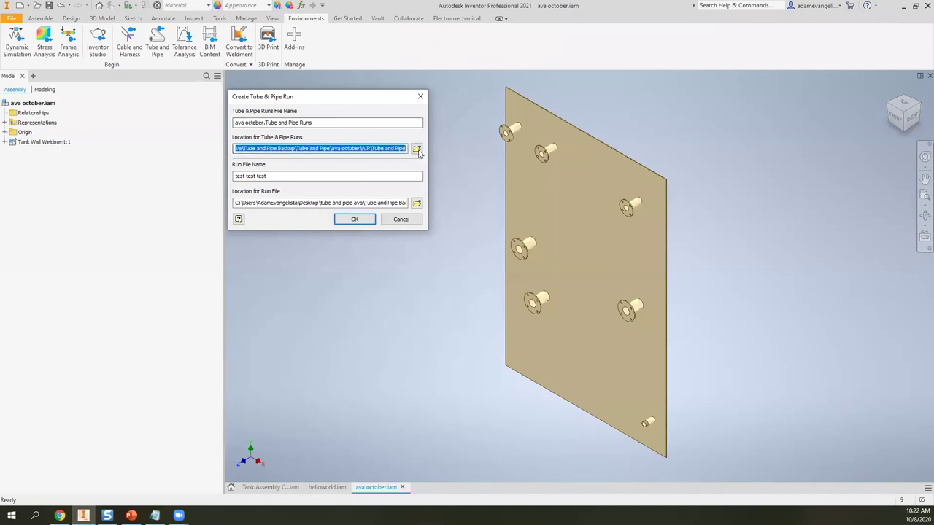
pyautogui.click(407, 150)
pyautogui.moveTo(333, 148); pyautogui.dragTo(110, 106)
# - Set the run file name to "run 1" and create the tube and pipe run
pyautogui.press('Tab')
pyautogui.press('Tab')
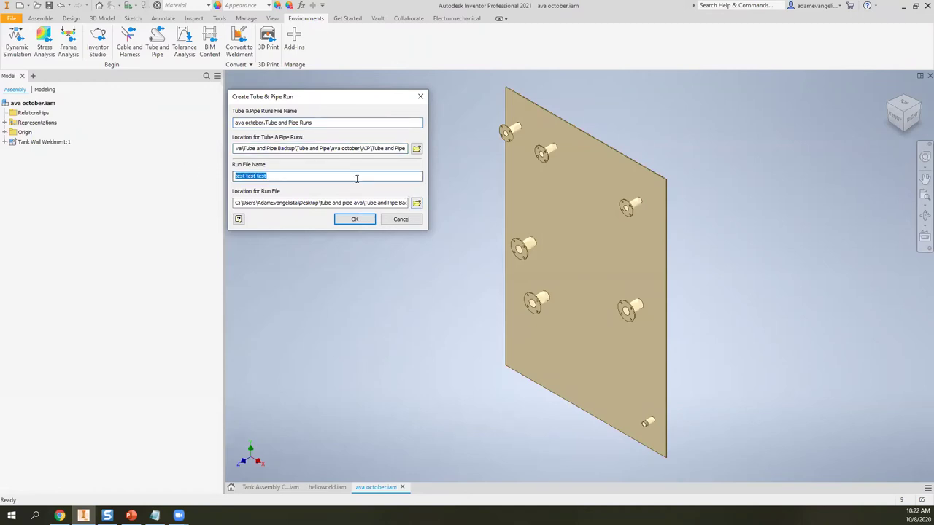
pyautogui.write('run 1')
pyautogui.click(347, 219)
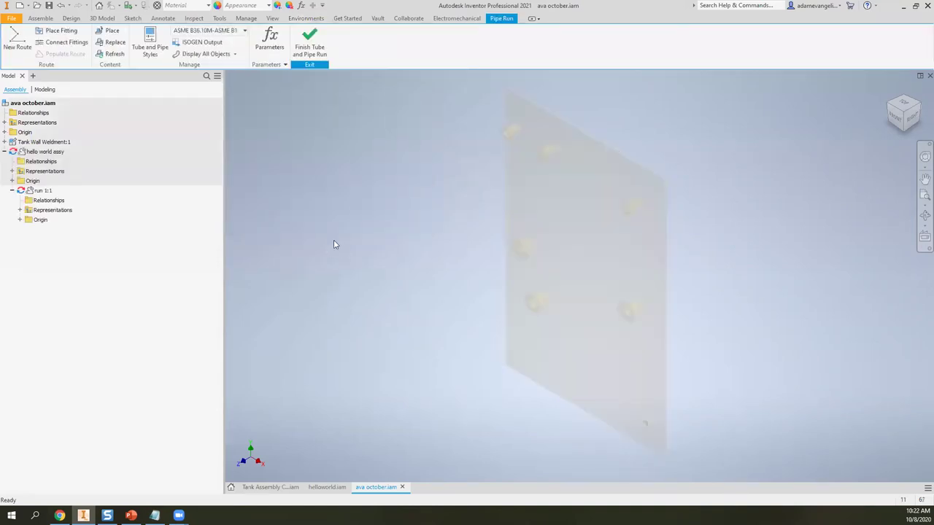
# - Identify the master runs assembly "hello world assy" and the individual run 1 in the model tree by highlighting each
pyautogui.click(33, 152)
pyautogui.click(359, 208)
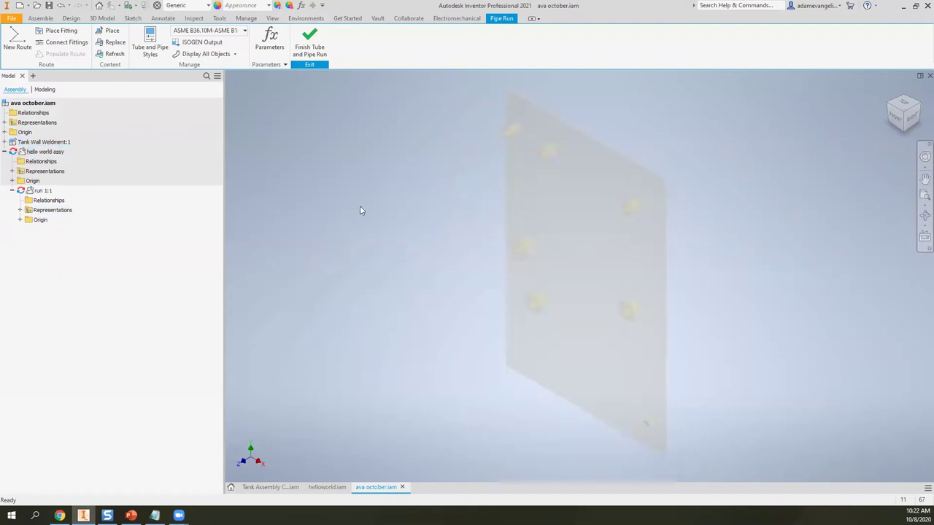
pyautogui.click(47, 192)
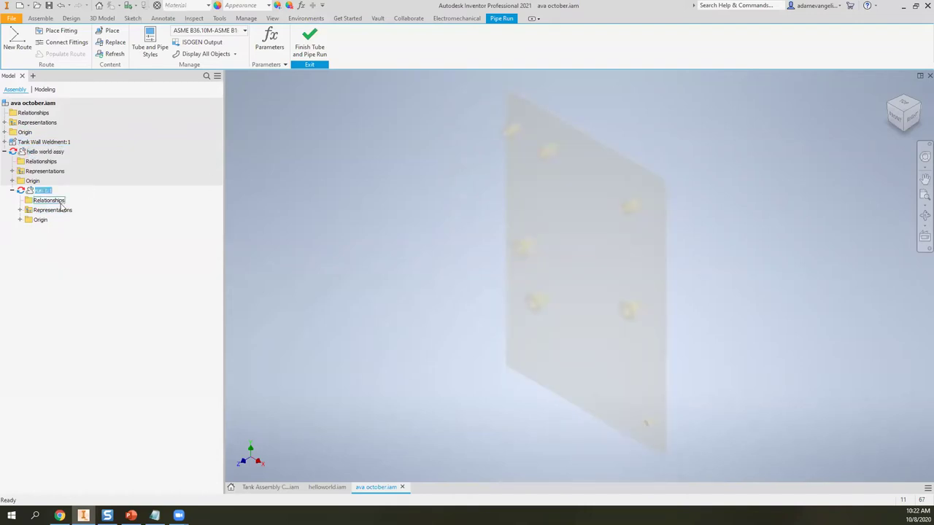
pyautogui.click(403, 238)
# - Compare the commands of the master runs assembly and the individual run by activating "hello world assy" and run 1 for editing in turn
pyautogui.click(58, 156)
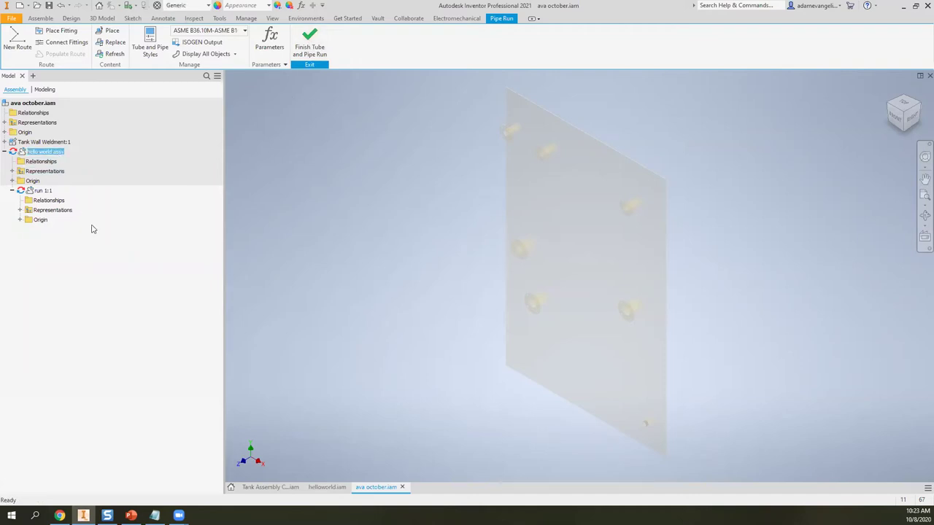
pyautogui.doubleClick(38, 154)
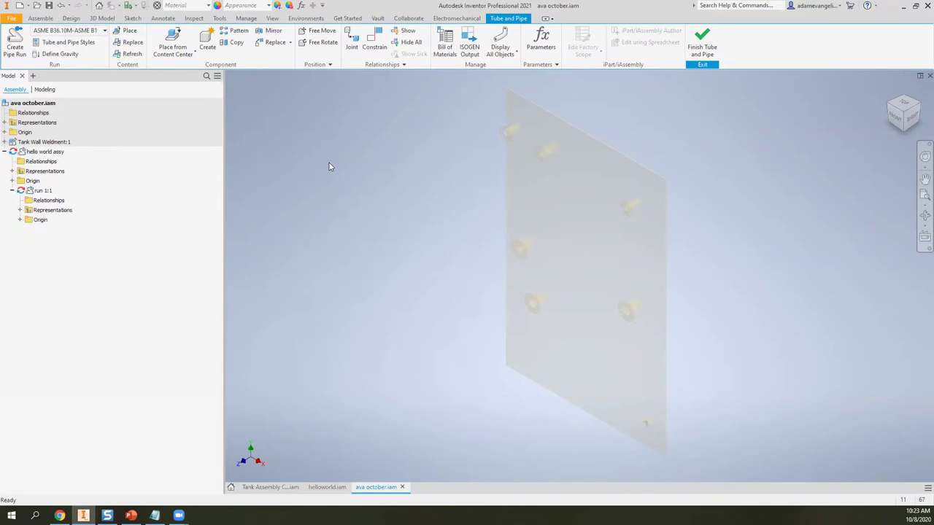
pyautogui.click(46, 152)
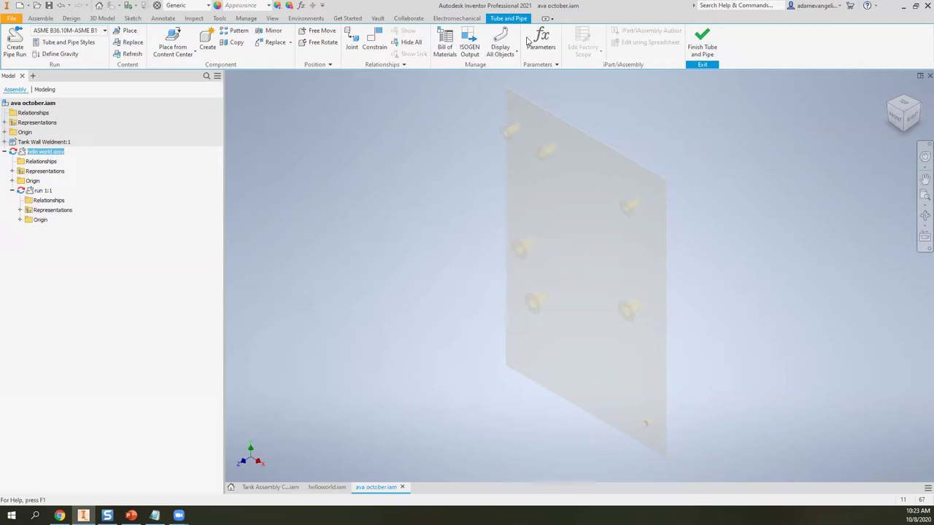
pyautogui.click(41, 189)
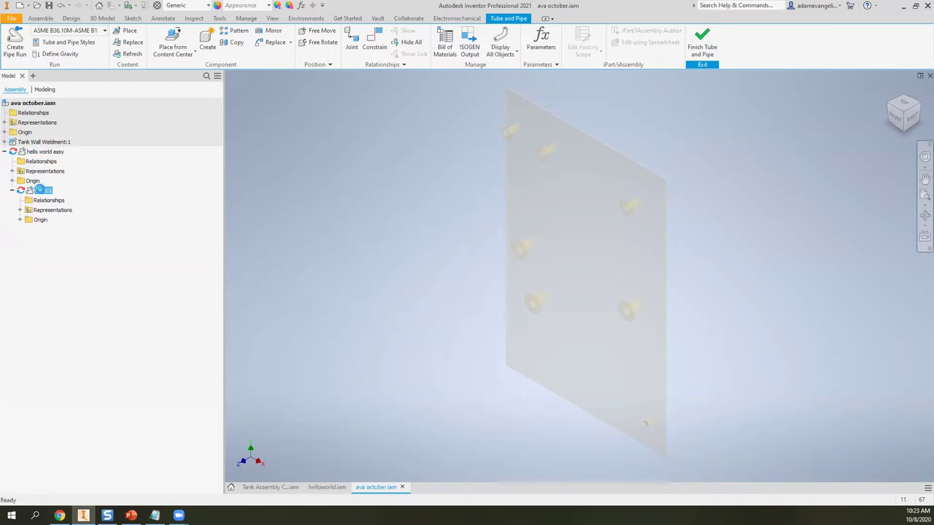
pyautogui.doubleClick(40, 191)
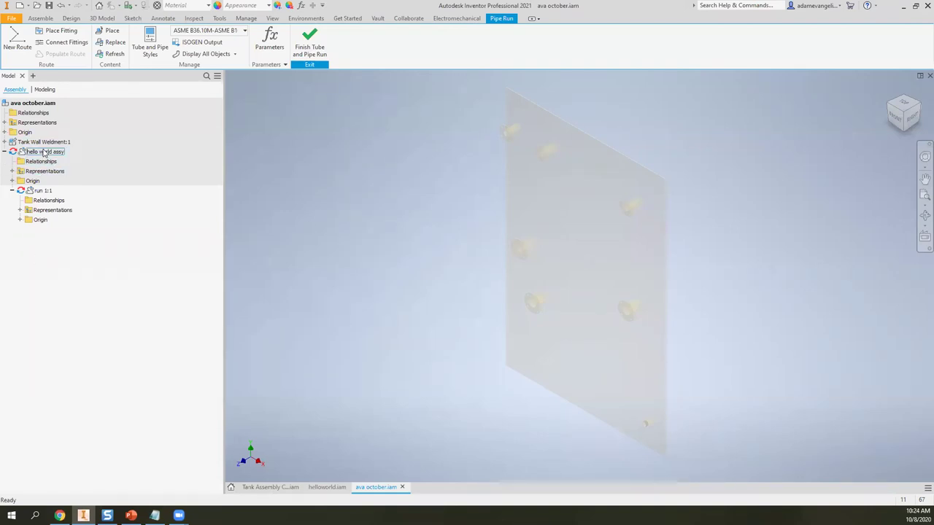
# - Browse the Content Center's Tube & Pipe flange fittings and select the Spears Flange Class150 PVC Socket
pyautogui.click(42, 191)
pyautogui.click(312, 212)
pyautogui.scroll(3, 545, 163)
pyautogui.moveTo(546, 162); pyautogui.dragTo(455, 286, button='middle')
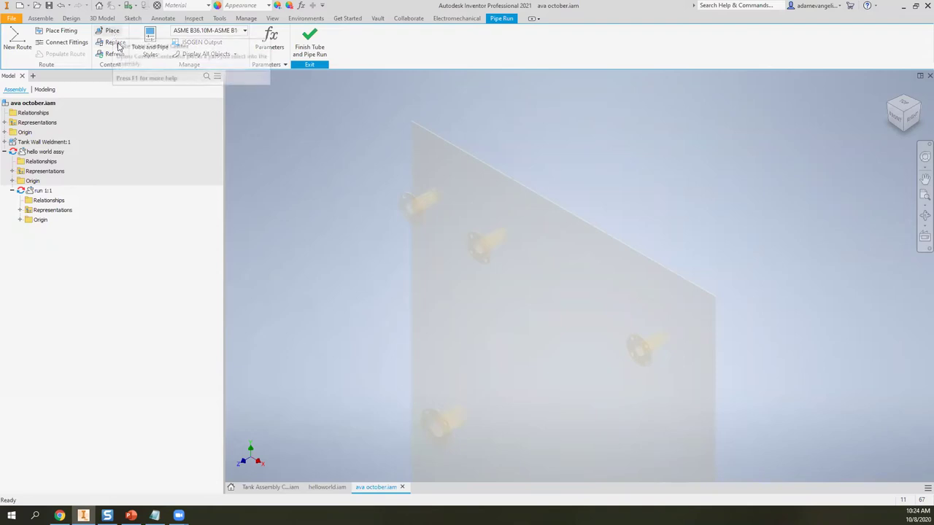
pyautogui.scroll(2, 437, 245)
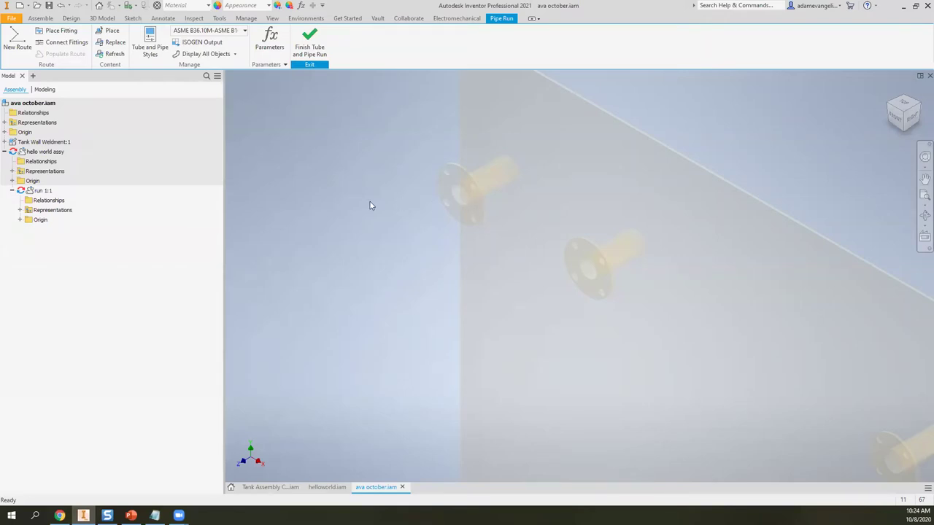
pyautogui.click(111, 31)
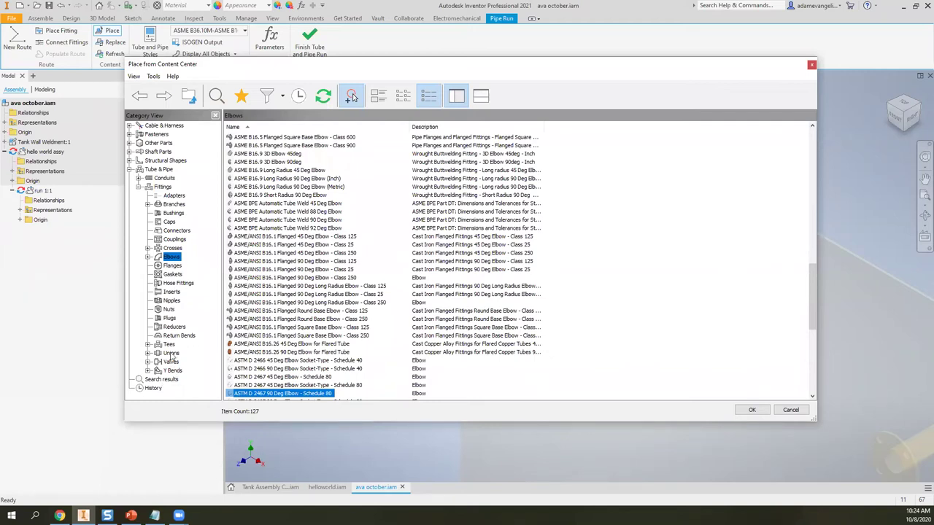
pyautogui.click(173, 265)
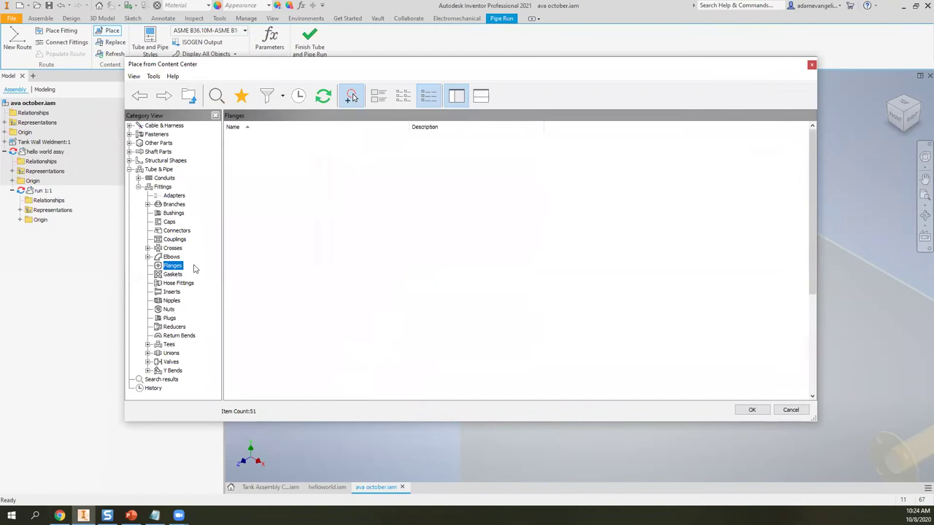
pyautogui.scroll(-6, 379, 310)
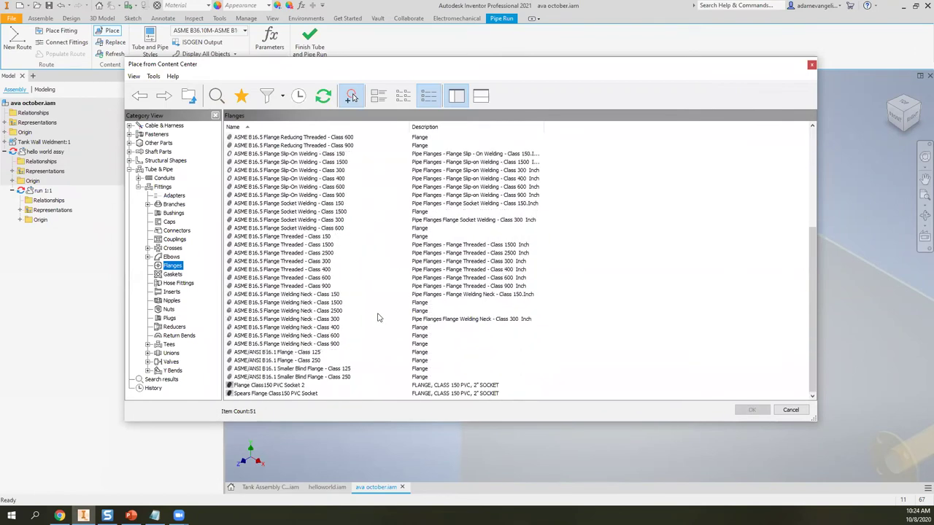
pyautogui.click(312, 394)
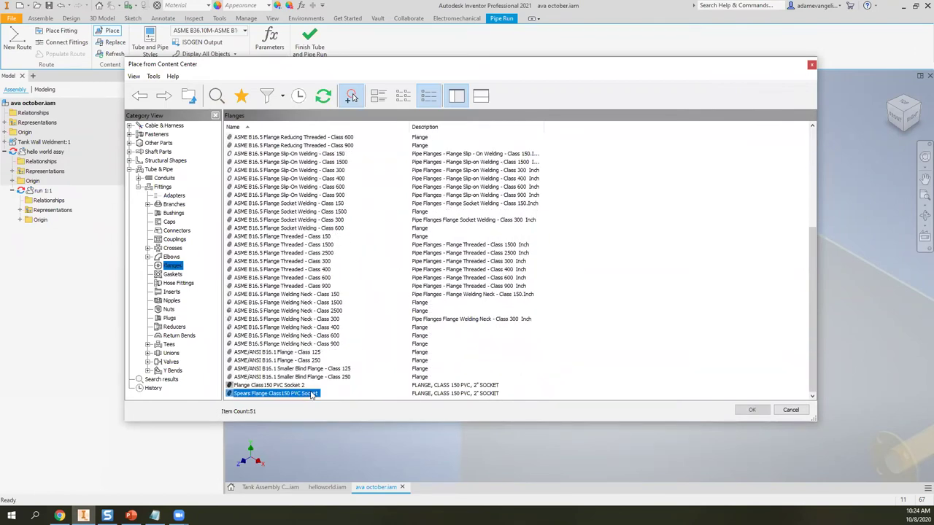
# - Examine the flange list, comparing the ASME flange families with the Spears Flange Class150 PVC Socket
pyautogui.moveTo(338, 66); pyautogui.dragTo(345, 38)
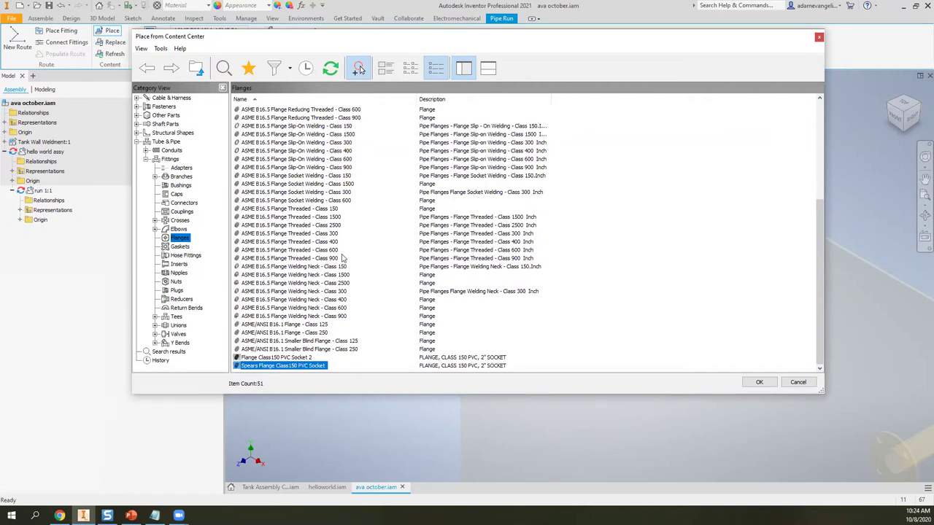
pyautogui.scroll(5, 341, 248)
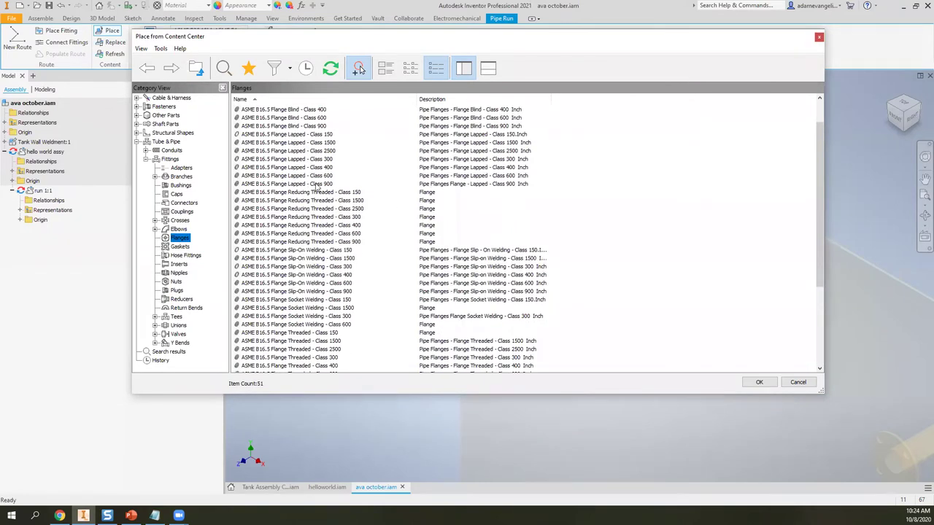
pyautogui.scroll(-5, 318, 187)
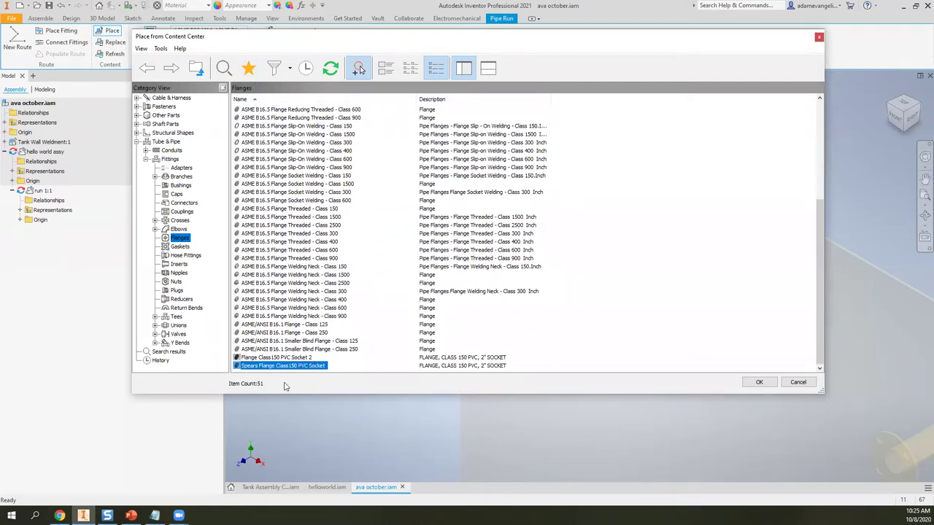
pyautogui.click(292, 341)
pyautogui.click(284, 365)
pyautogui.click(432, 372)
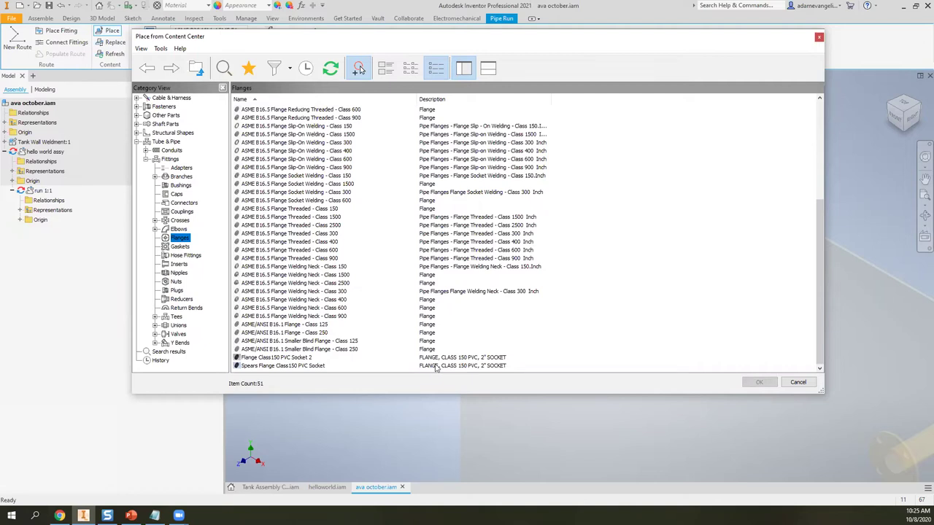
pyautogui.click(307, 366)
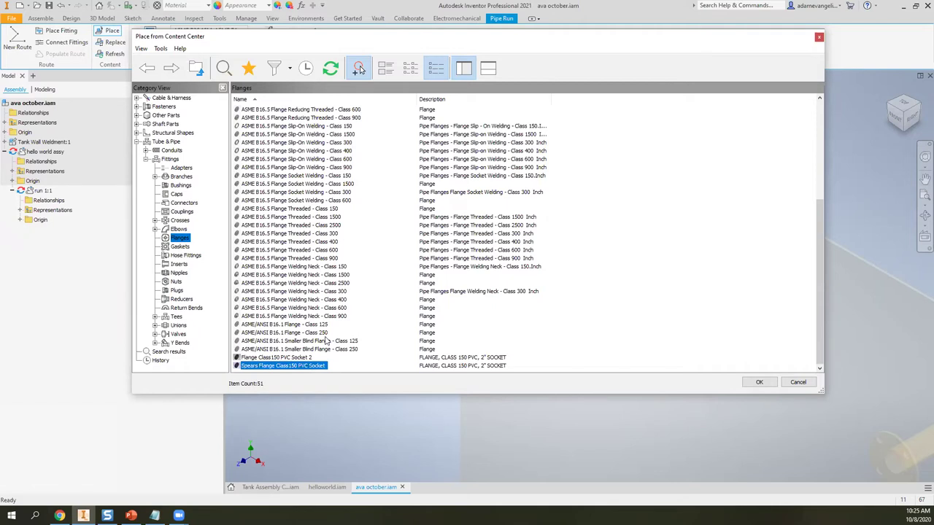
pyautogui.scroll(4, 328, 340)
pyautogui.scroll(-4, 314, 283)
# - Load the Spears Flange Class150 PVC Socket for placement as a standard part with nominal diameter 2
pyautogui.doubleClick(284, 367)
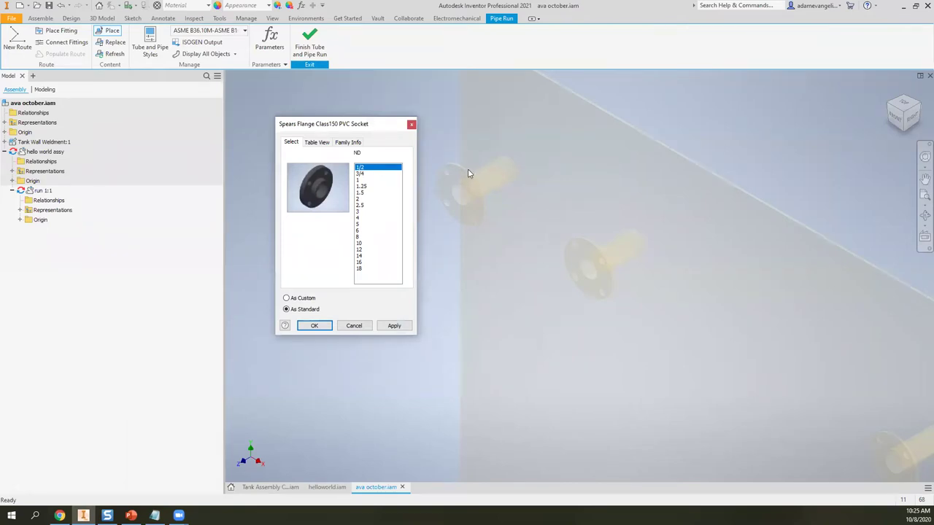
pyautogui.click(362, 199)
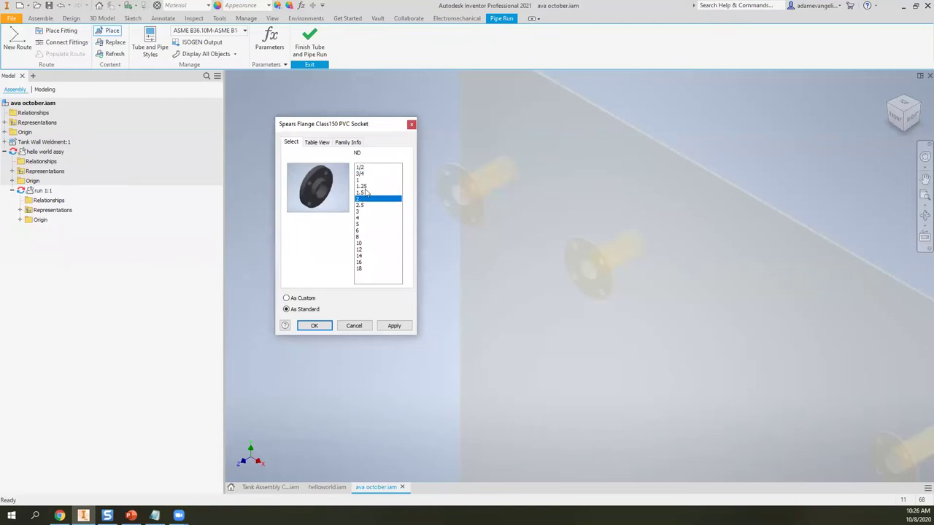
pyautogui.click(322, 326)
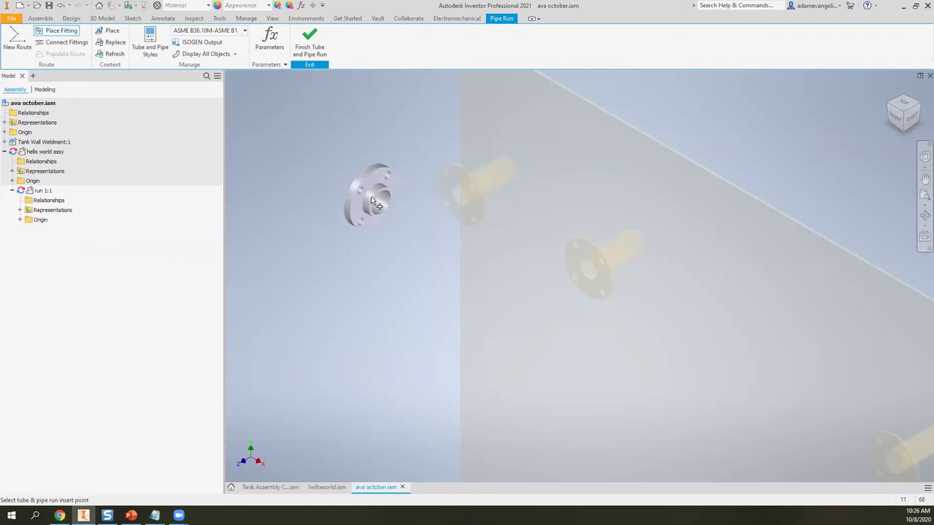
# - Switch the flange's placement mode to Connect Fitting
pyautogui.rightClick(372, 201)
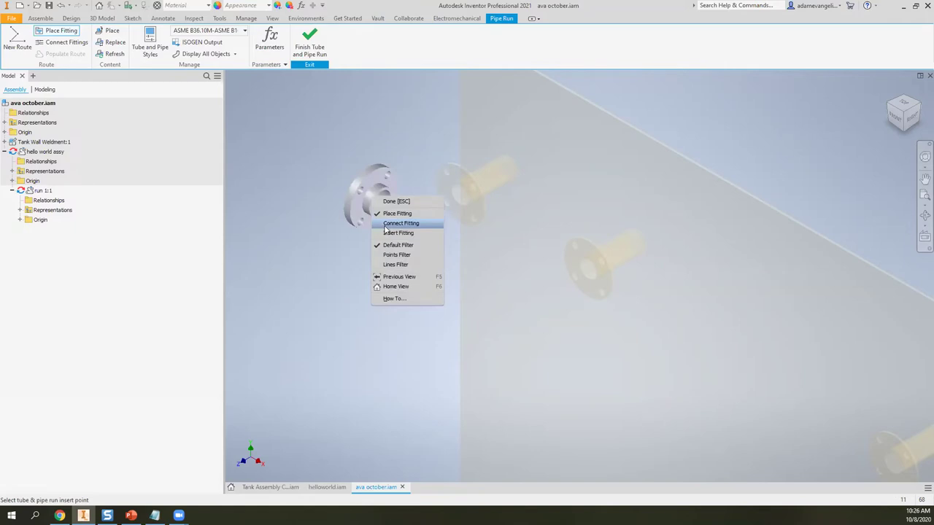
pyautogui.click(394, 223)
pyautogui.rightClick(393, 167)
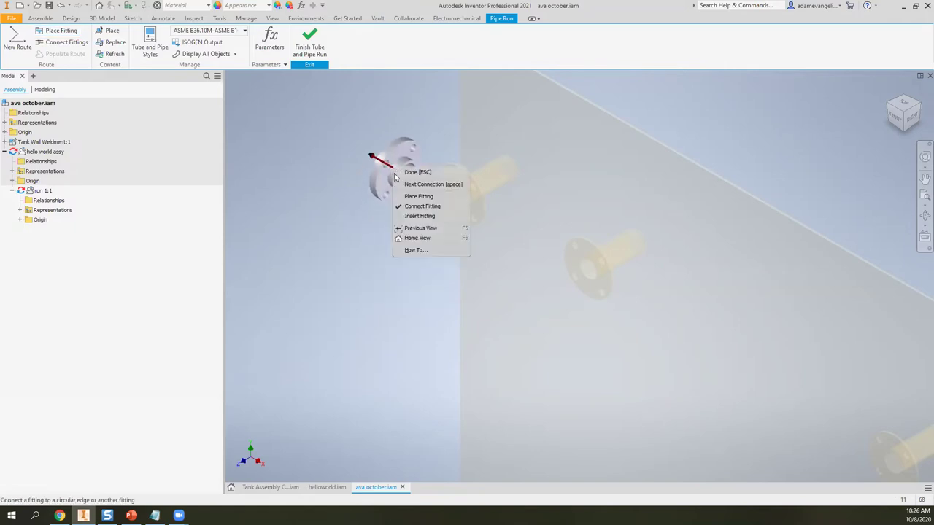
pyautogui.click(408, 216)
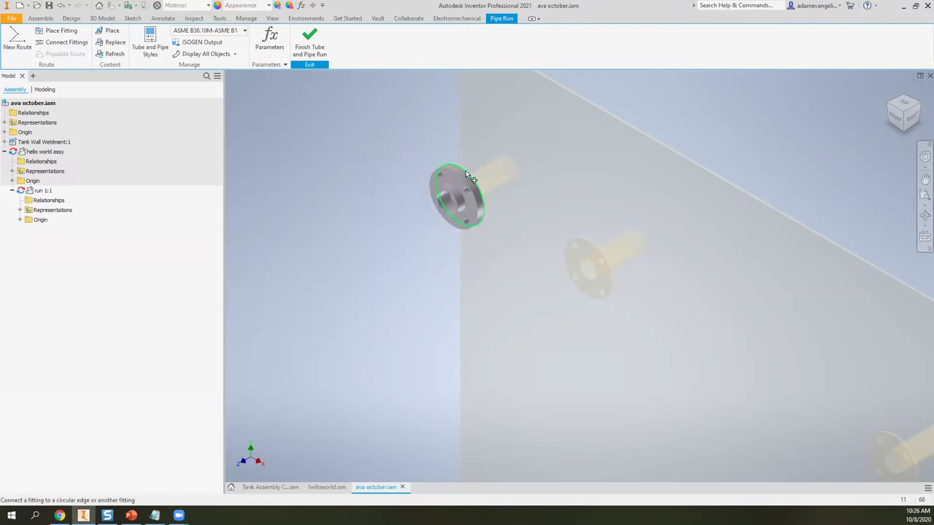
pyautogui.click(394, 184)
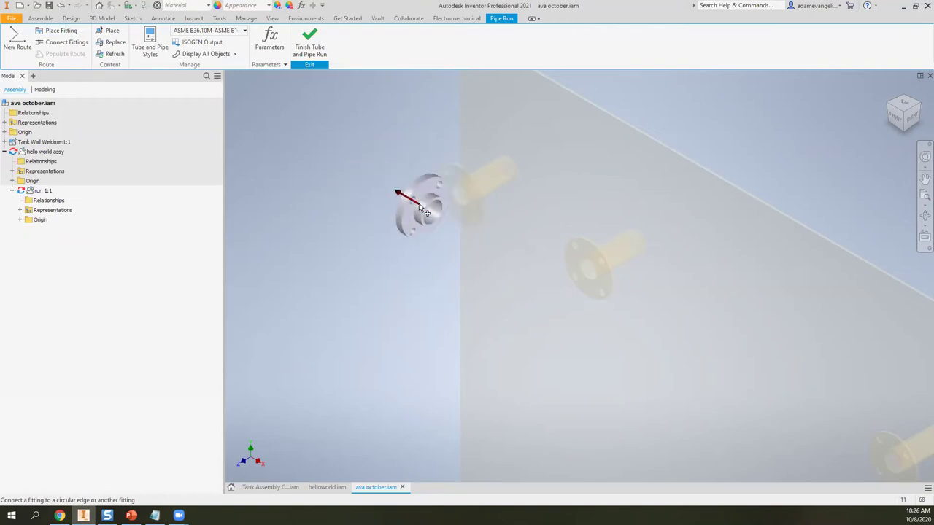
# - Connect the PVC flange to the outer circular edge of the nozzle flange at the tank wall's upper left corner
pyautogui.click(478, 179)
pyautogui.scroll(5, 475, 179)
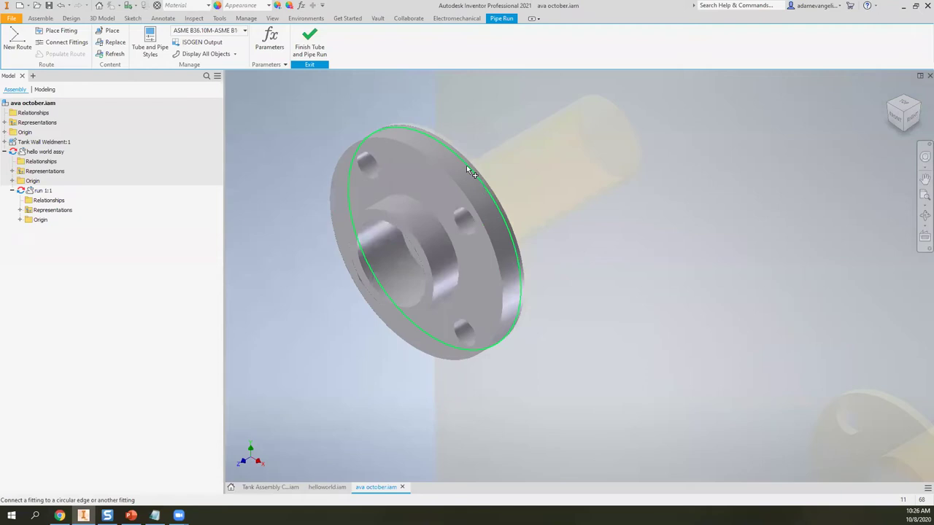
pyautogui.scroll(-3, 467, 165)
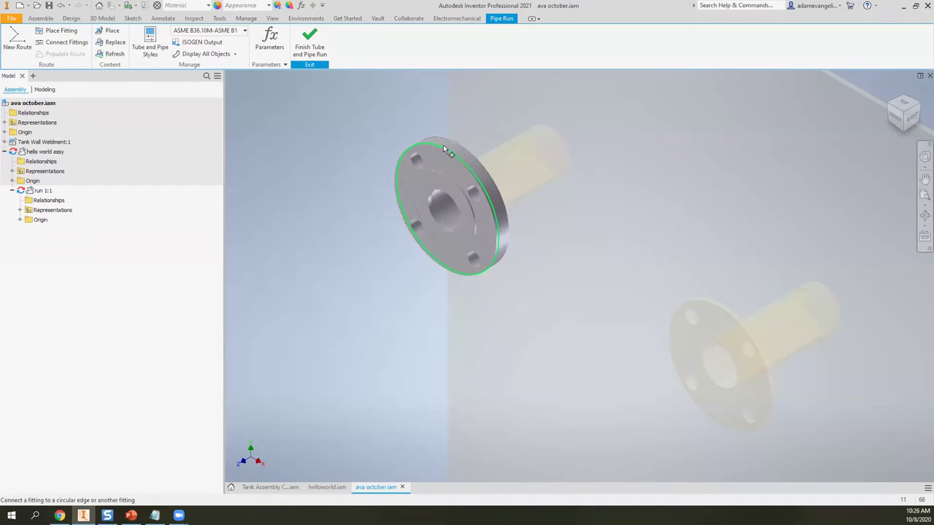
pyautogui.click(443, 145)
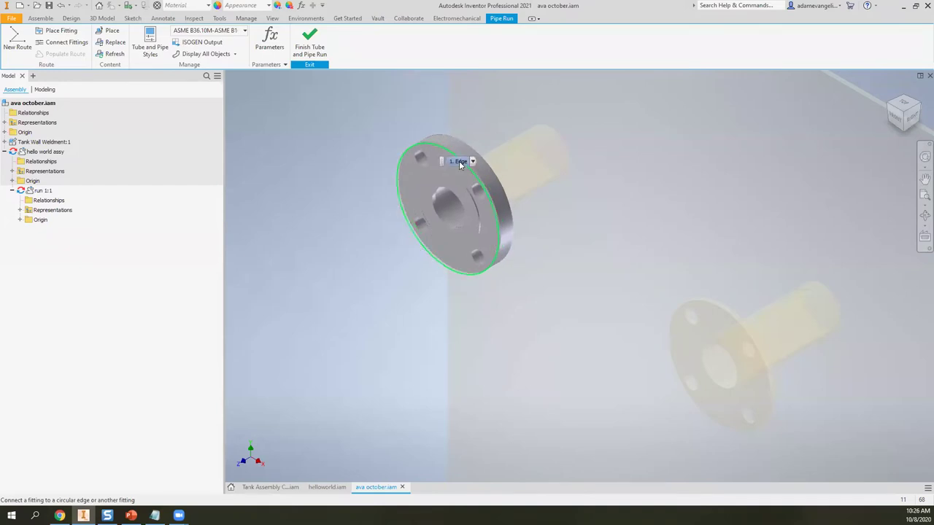
pyautogui.click(459, 161)
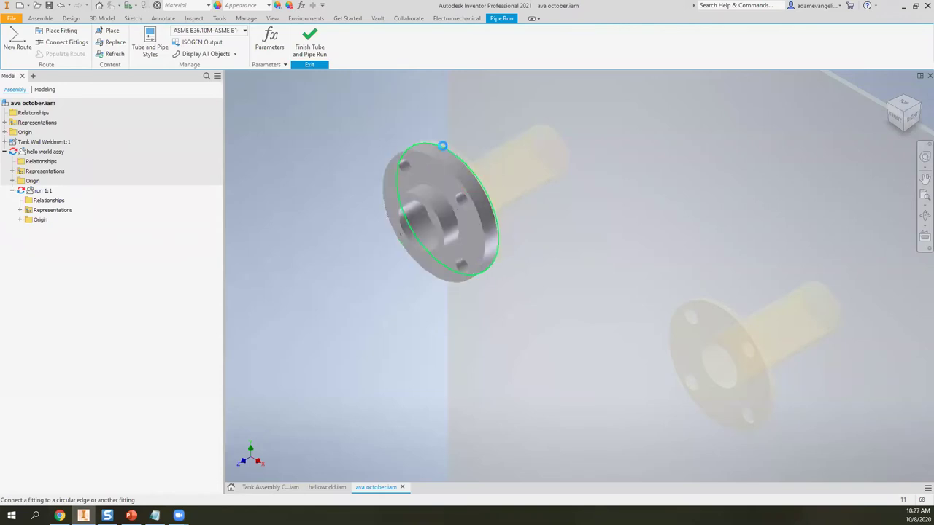
pyautogui.scroll(5, 440, 144)
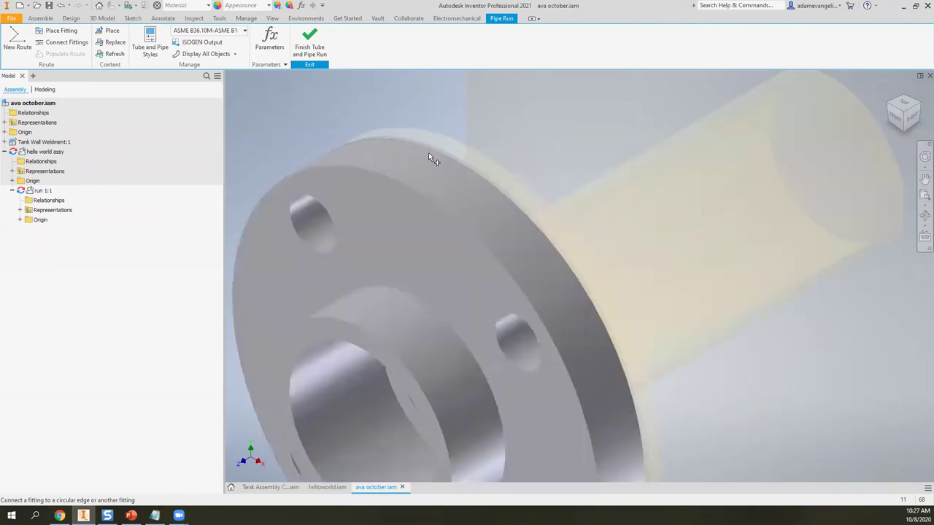
pyautogui.click(442, 137)
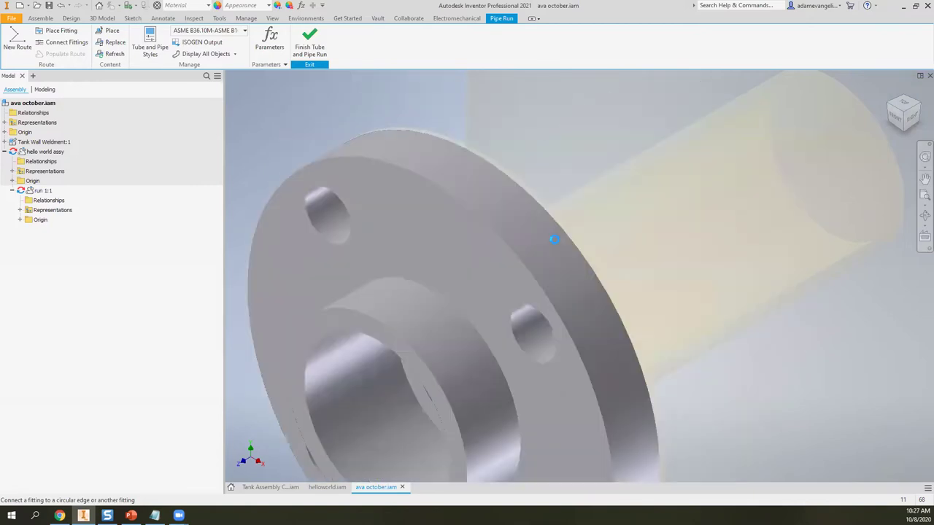
pyautogui.scroll(-6, 516, 238)
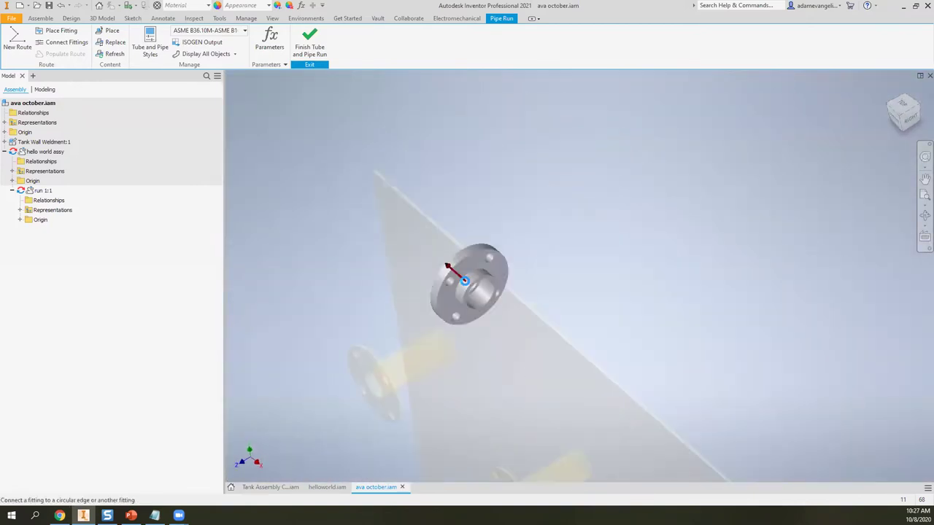
pyautogui.scroll(8, 481, 258)
pyautogui.moveTo(482, 258); pyautogui.dragTo(714, 124, button='middle')
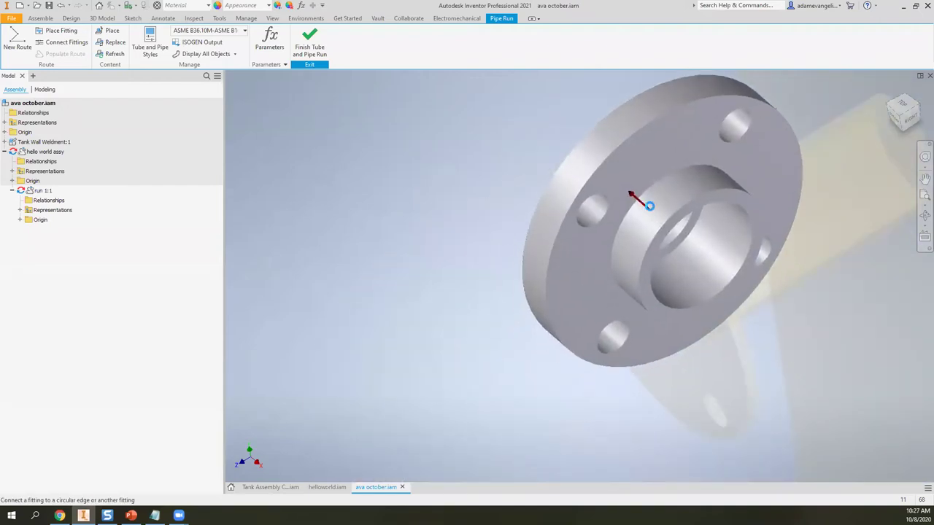
pyautogui.keyDown('shift'); pyautogui.moveTo(650, 200); pyautogui.dragTo(653, 213, button='middle'); pyautogui.keyUp('shift')
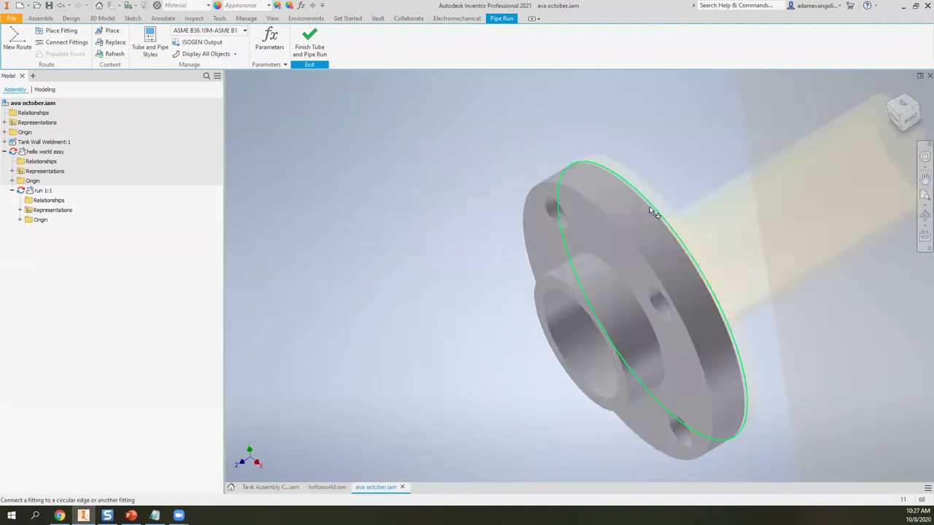
pyautogui.click(653, 213)
# - Inspect the connected PVC flange and finish its placement, keeping the default rotation
pyautogui.scroll(-4, 515, 276)
pyautogui.scroll(8, 475, 318)
pyautogui.keyDown('shift'); pyautogui.moveTo(557, 300); pyautogui.dragTo(564, 311, button='middle'); pyautogui.keyUp('shift')
pyautogui.scroll(-5, 564, 311)
pyautogui.keyDown('shift'); pyautogui.moveTo(538, 348); pyautogui.dragTo(527, 377, button='middle'); pyautogui.keyUp('shift')
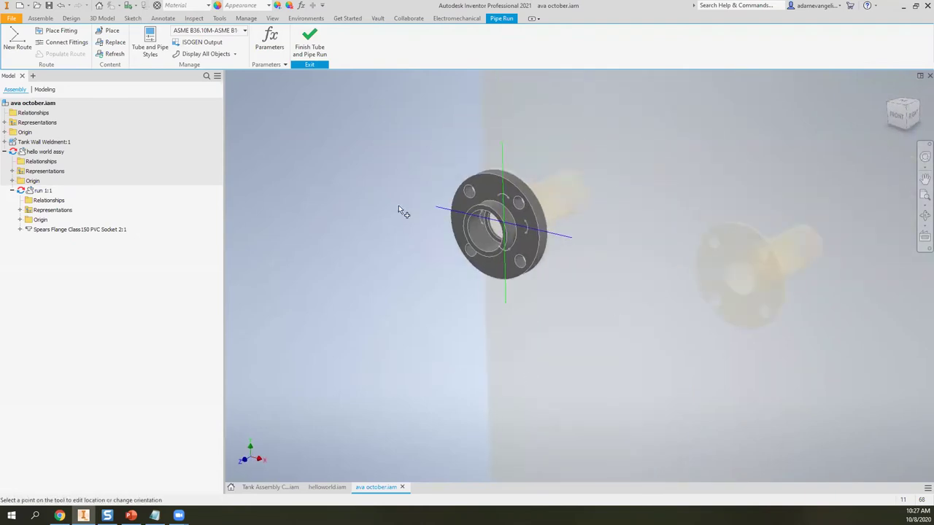
pyautogui.scroll(2, 522, 221)
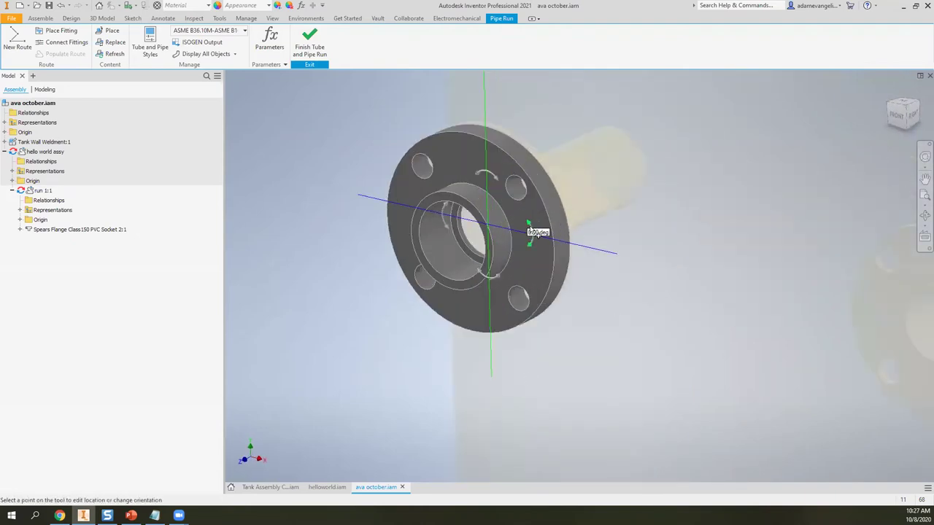
pyautogui.rightClick(350, 316)
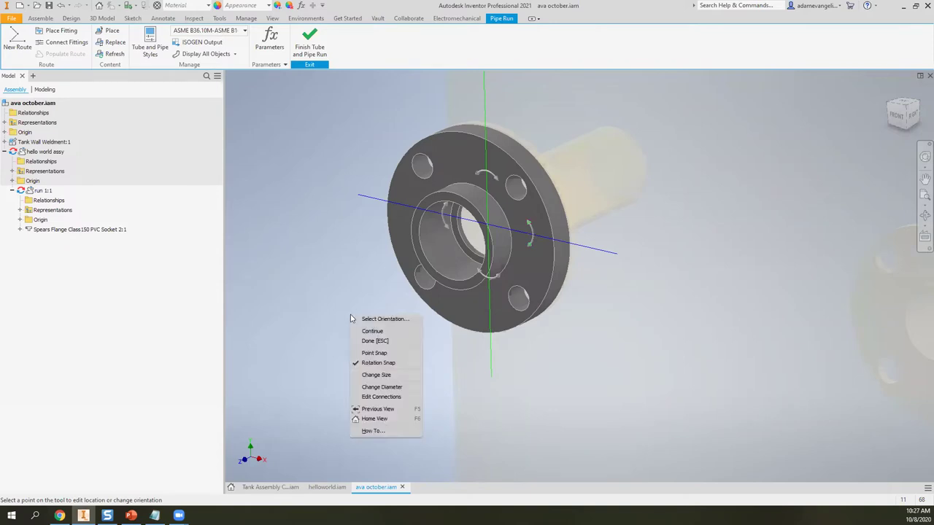
pyautogui.click(362, 340)
pyautogui.scroll(-3, 350, 348)
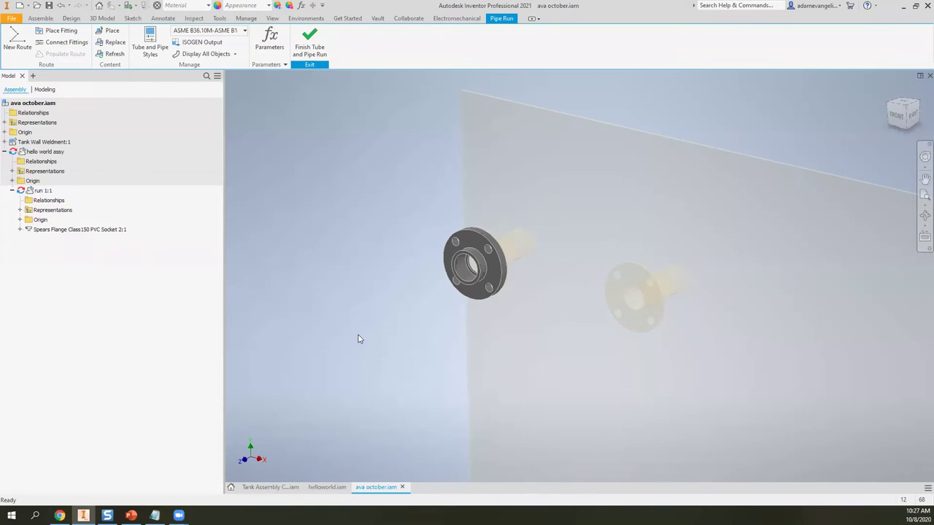
pyautogui.scroll(-1, 358, 338)
# - Check that the placed flange belongs to run 1 by highlighting the run and the flange in the model tree
pyautogui.click(42, 191)
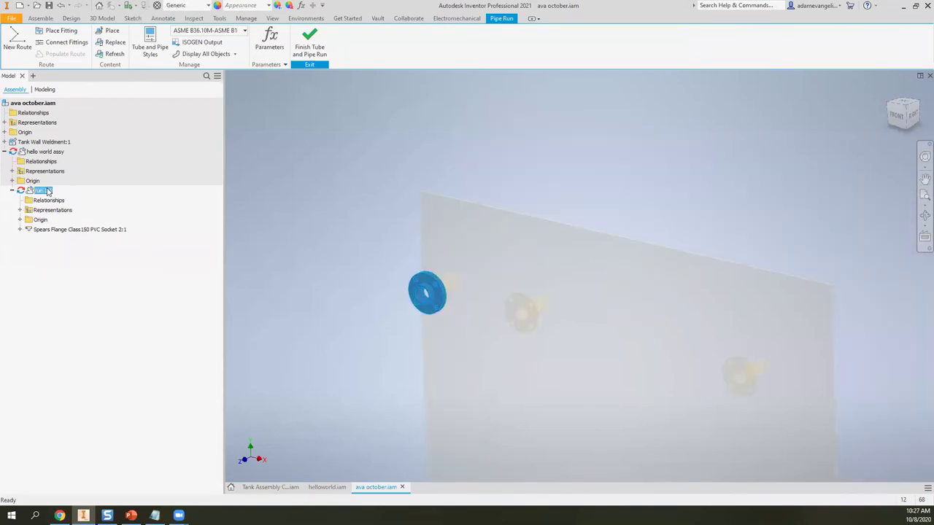
pyautogui.click(50, 232)
pyautogui.click(364, 290)
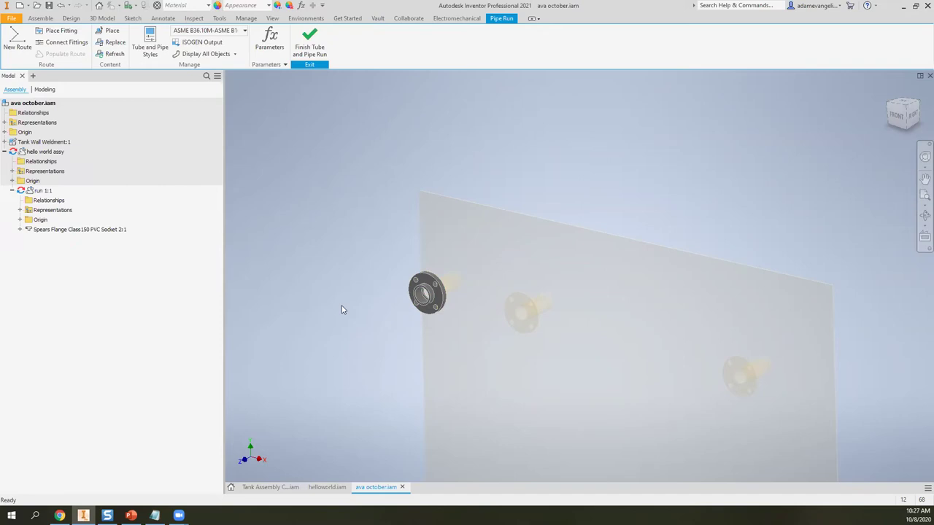
# - Create a new route named "route1" in run 1
pyautogui.click(14, 49)
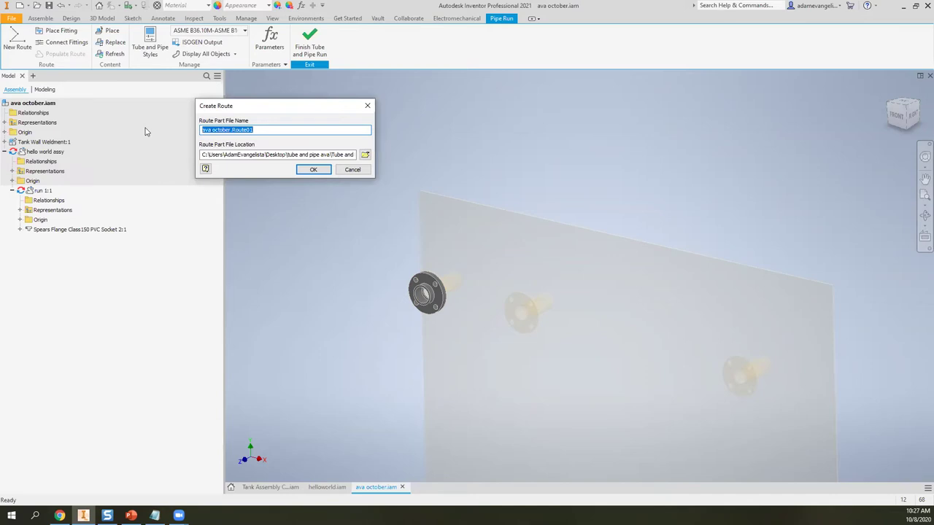
pyautogui.write('route1')
pyautogui.click(311, 170)
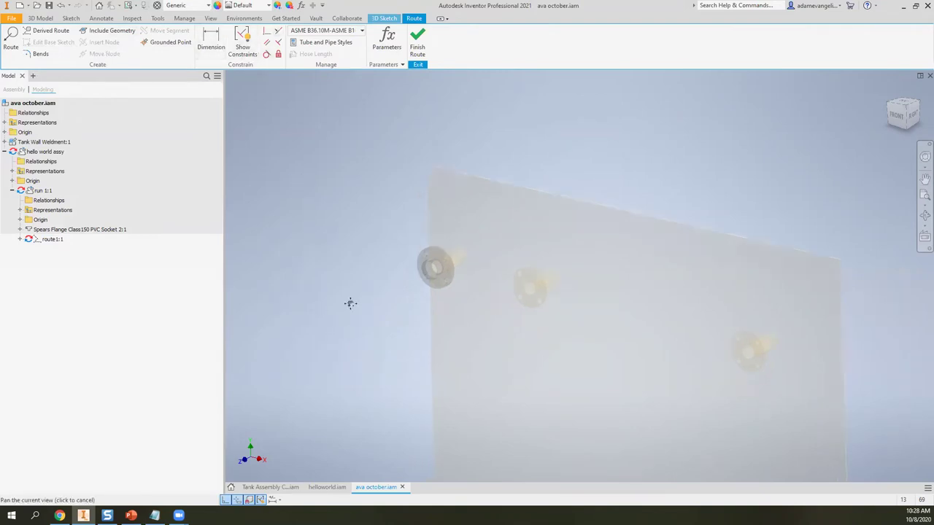
# - Start route1 at the placed PVC flange's opening, with the route direction pointing away from the tank wall
pyautogui.click(11, 40)
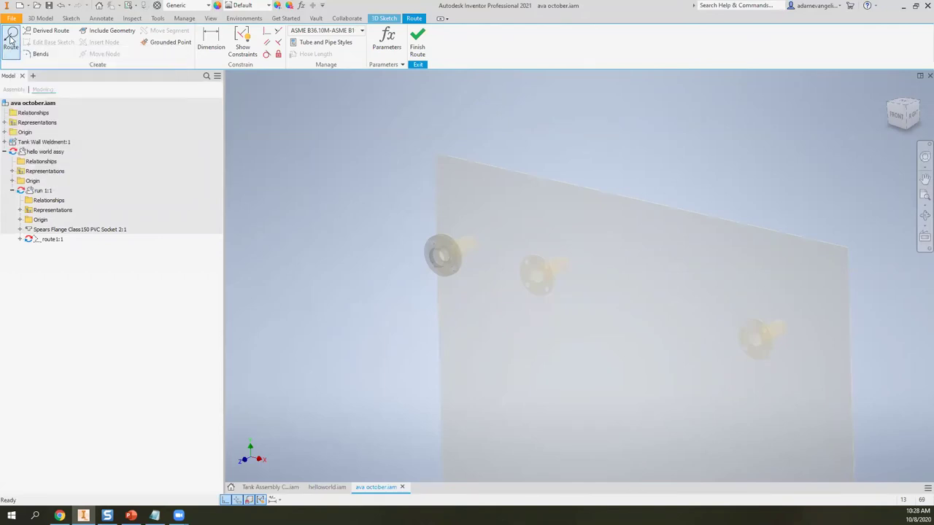
pyautogui.moveTo(328, 103); pyautogui.dragTo(336, 93)
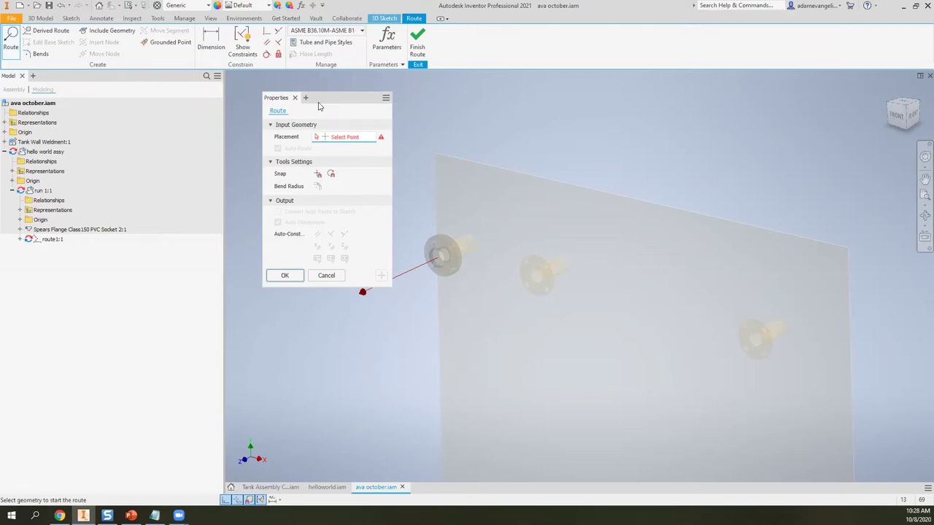
pyautogui.moveTo(325, 100); pyautogui.dragTo(301, 105)
pyautogui.moveTo(413, 325); pyautogui.dragTo(517, 319, button='middle')
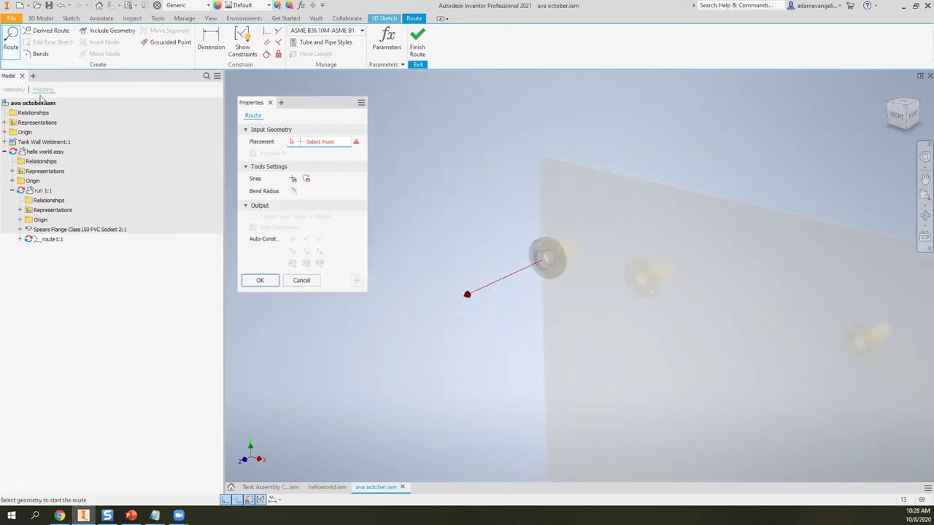
pyautogui.scroll(4, 565, 271)
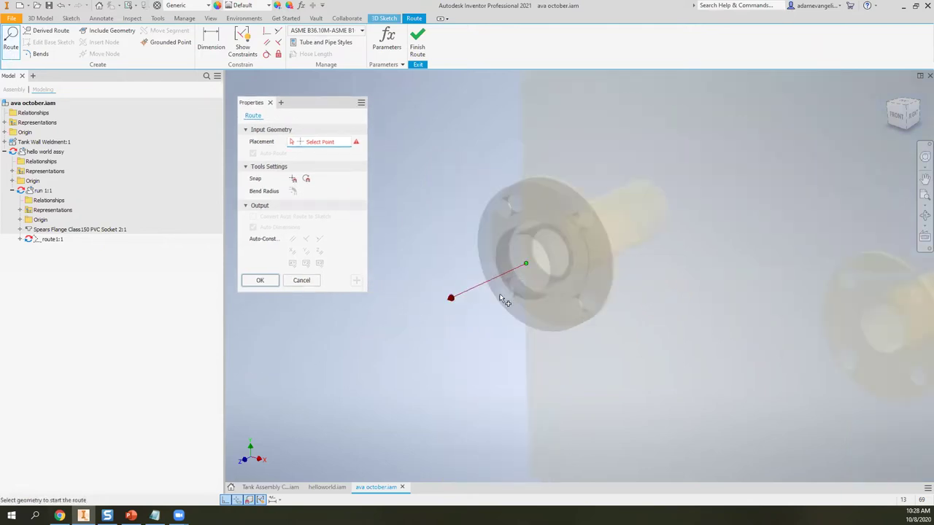
pyautogui.scroll(3, 517, 330)
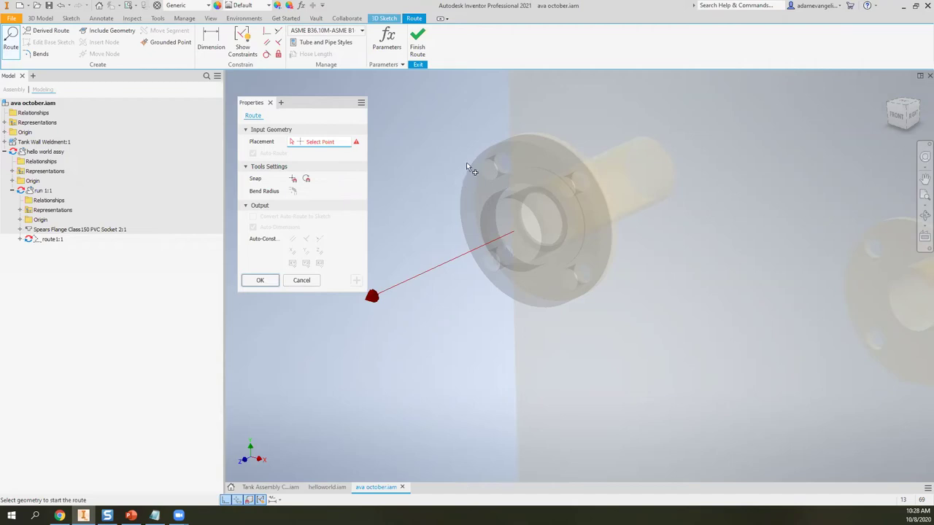
pyautogui.click(536, 251)
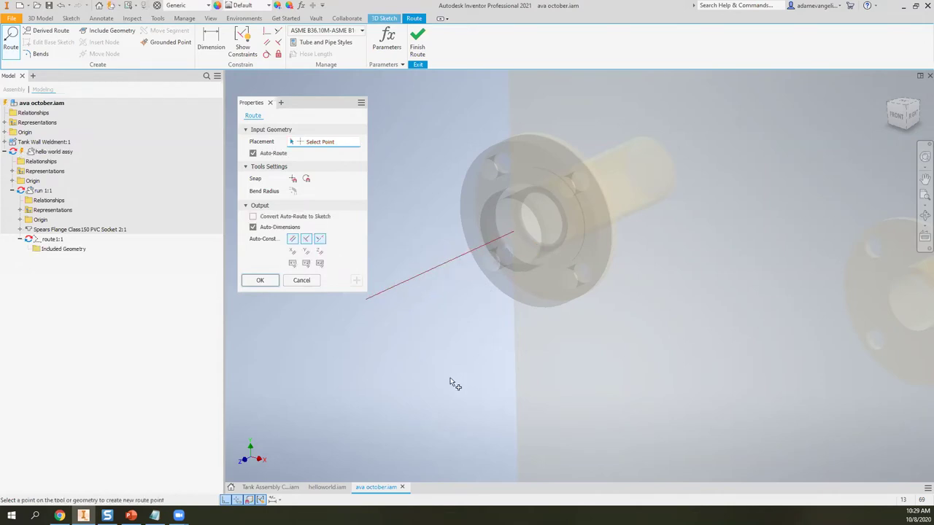
# - Add a straight 10 in route segment outward from the flange, perpendicular to the tank wall, and accept the route
pyautogui.moveTo(452, 381); pyautogui.dragTo(534, 383, button='middle')
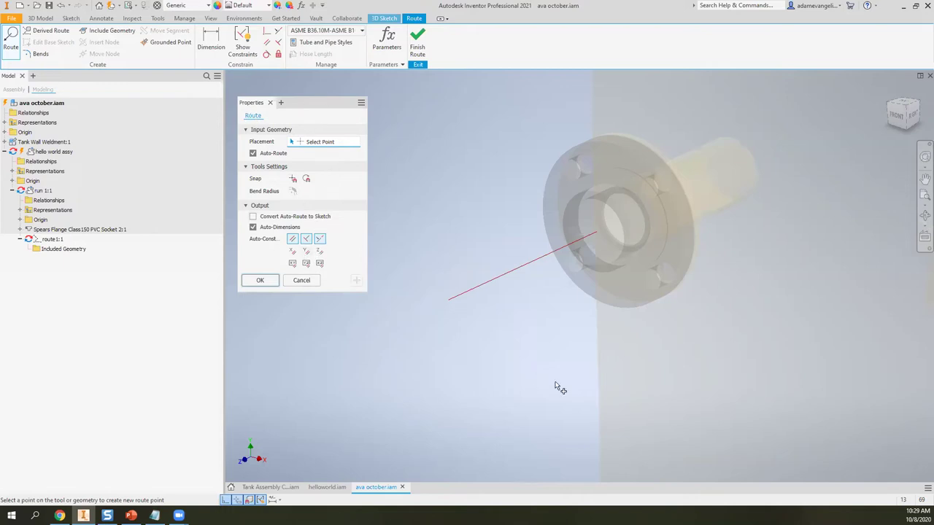
pyautogui.moveTo(539, 356); pyautogui.dragTo(535, 365, button='middle')
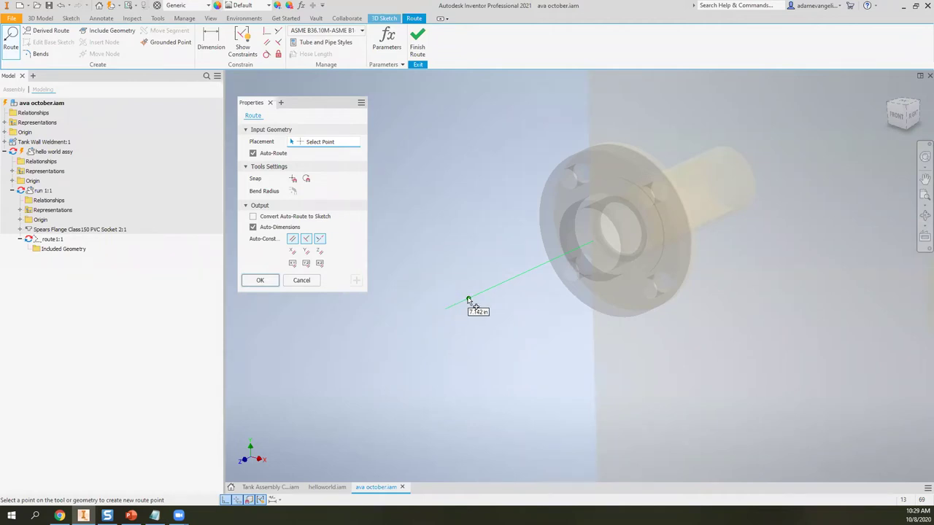
pyautogui.write('10')
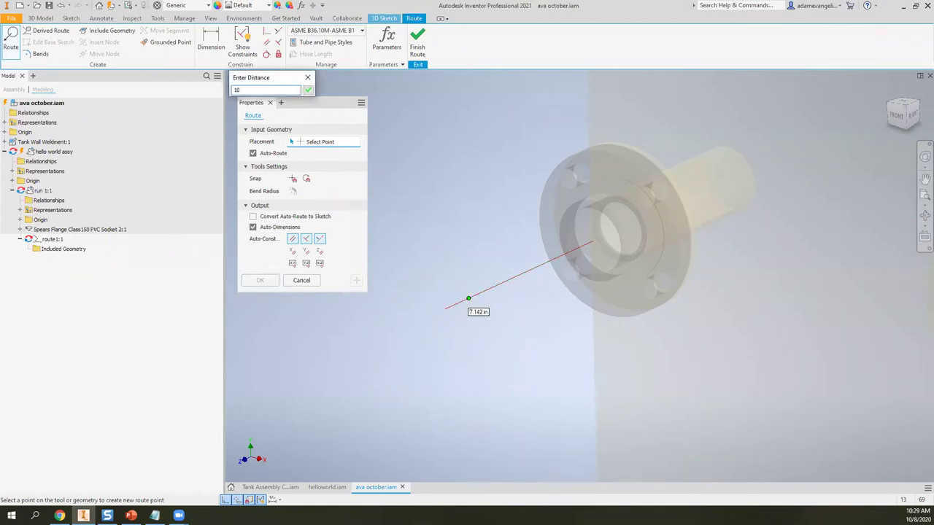
pyautogui.moveTo(277, 81); pyautogui.dragTo(445, 143)
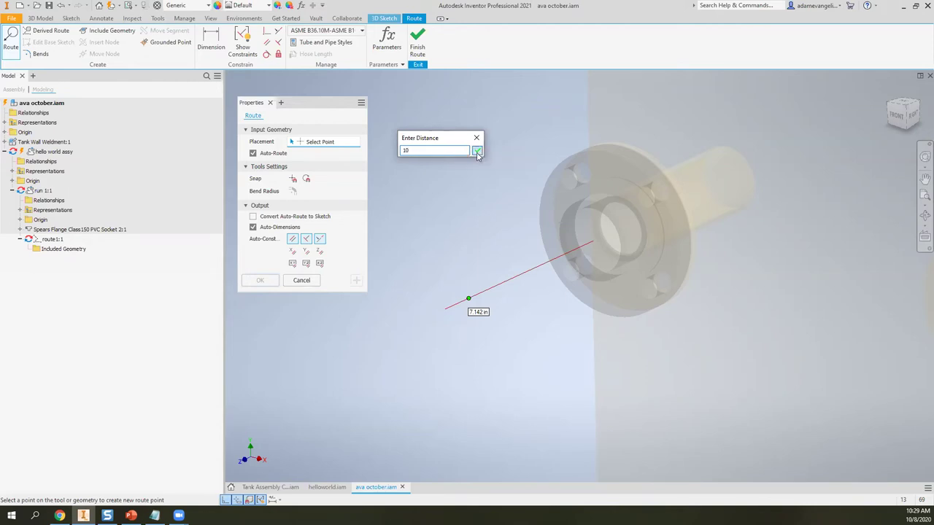
pyautogui.click(477, 150)
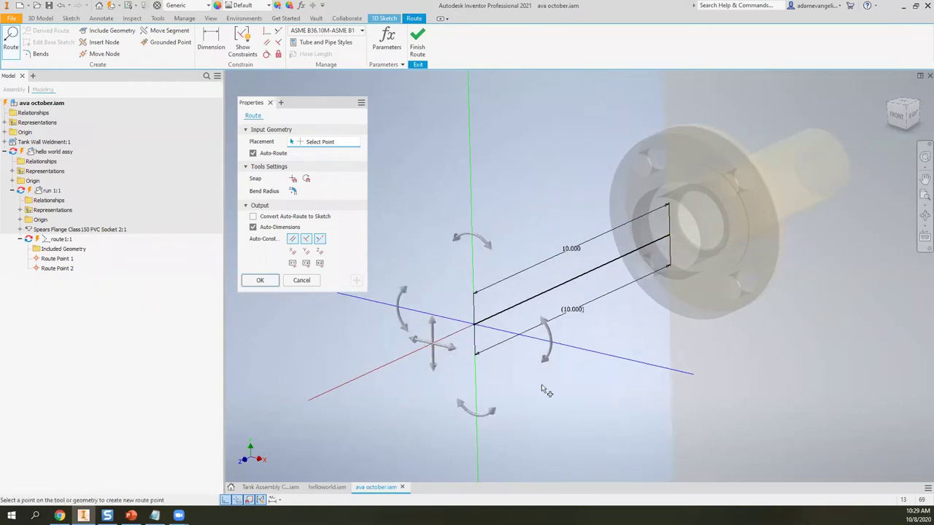
pyautogui.scroll(3, 562, 402)
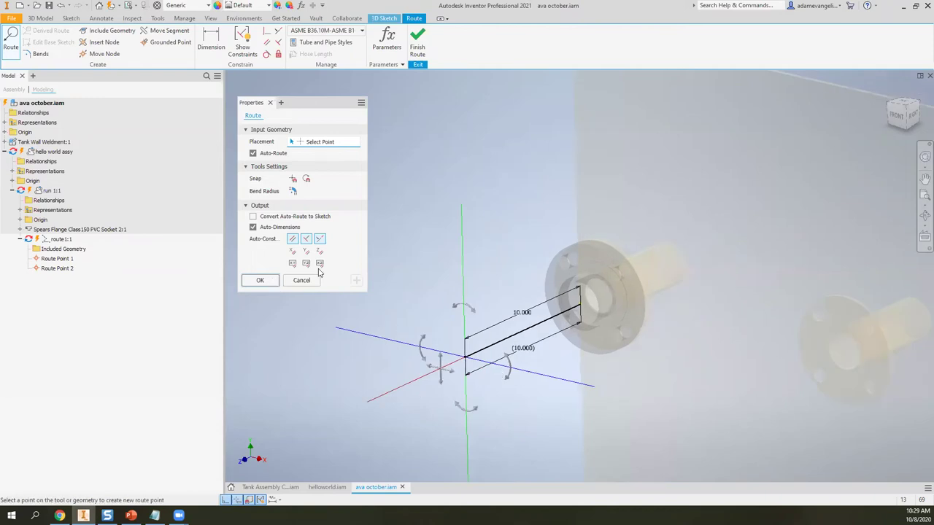
pyautogui.moveTo(490, 254); pyautogui.dragTo(520, 184, button='middle')
pyautogui.scroll(-3, 542, 261)
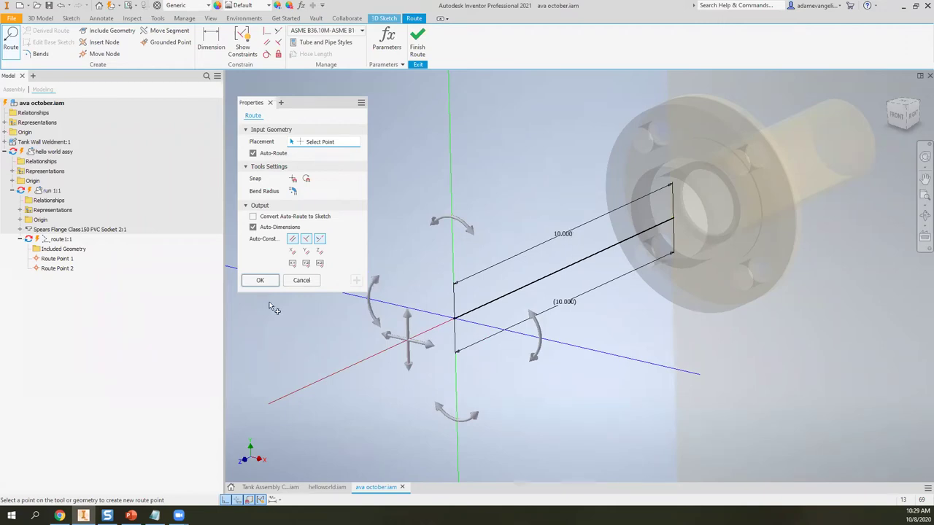
pyautogui.click(259, 280)
# - Set the length dimension of the first route segment to 8 in
pyautogui.moveTo(562, 234)
pyautogui.mouseDown()
pyautogui.moveTo(571, 245)
pyautogui.moveTo(565, 232)
pyautogui.mouseUp()
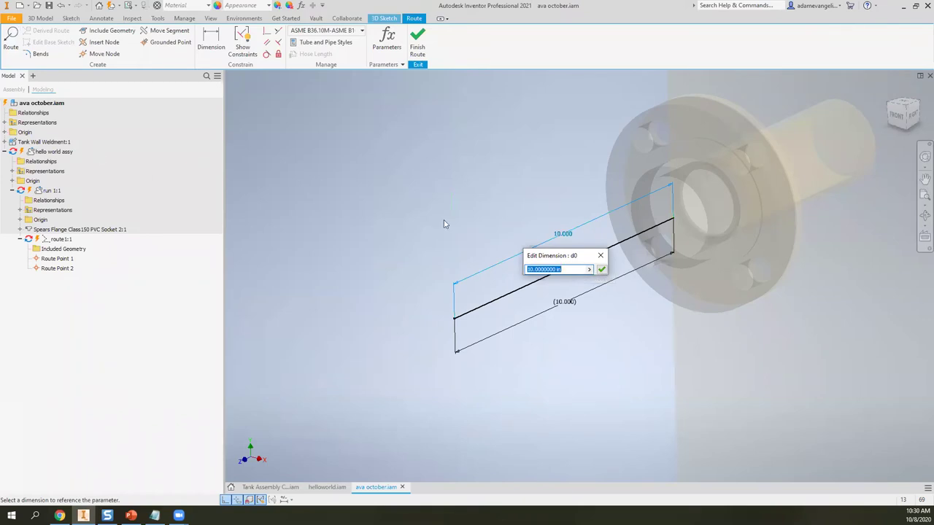
pyautogui.moveTo(552, 256); pyautogui.dragTo(363, 192)
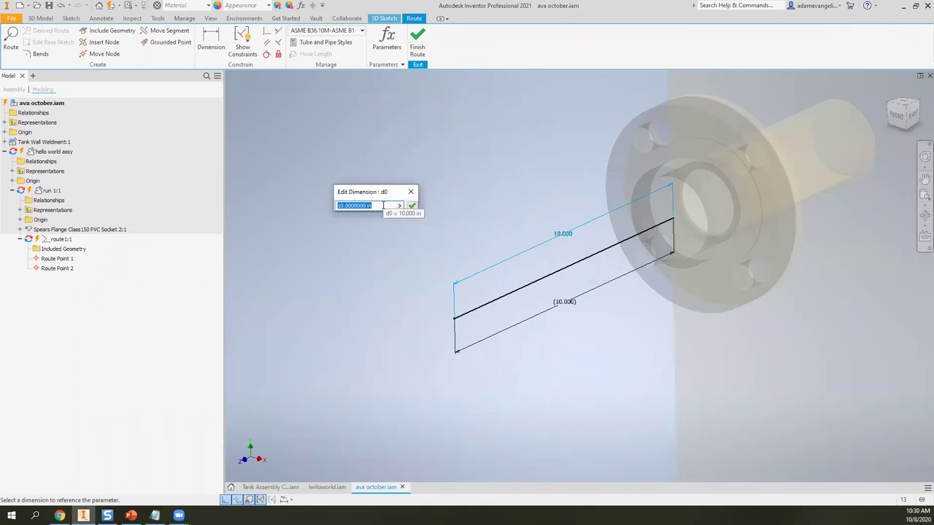
pyautogui.write('8')
pyautogui.press('Return')
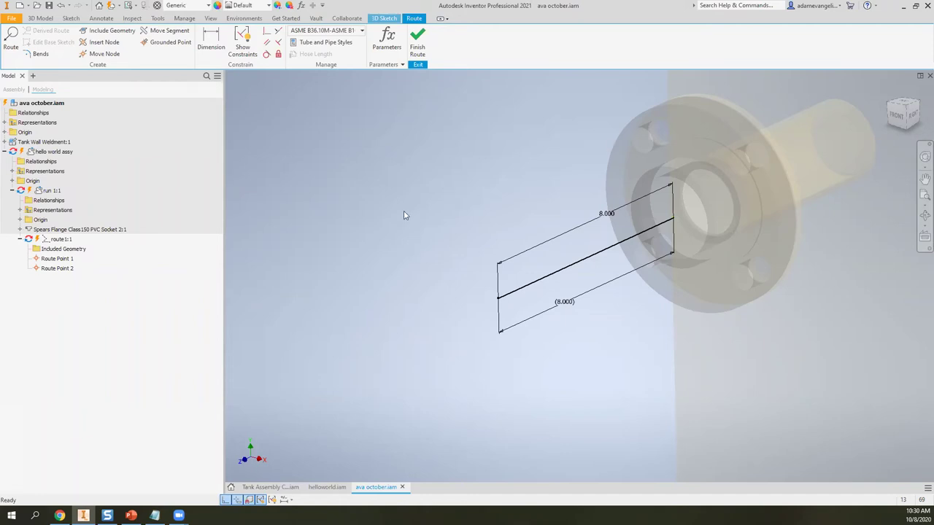
pyautogui.click(11, 41)
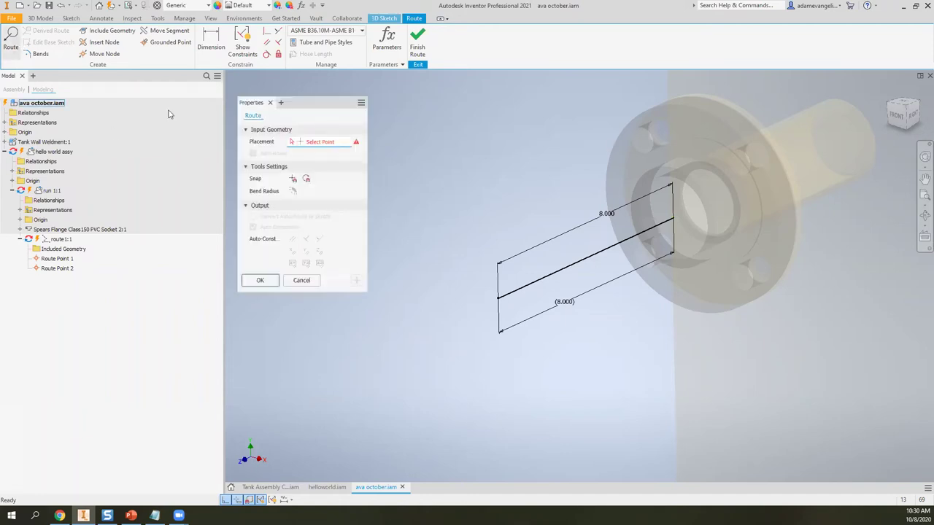
pyautogui.moveTo(315, 103); pyautogui.dragTo(389, 101)
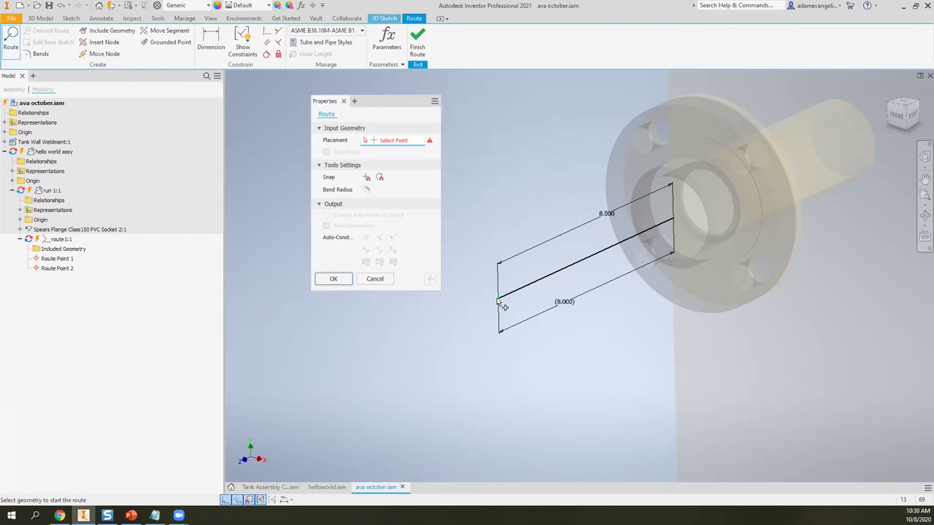
pyautogui.click(499, 300)
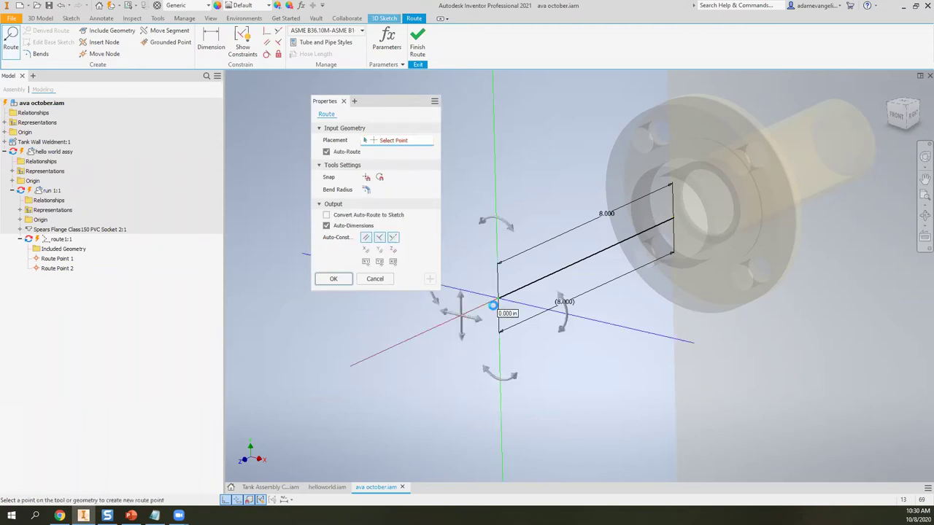
pyautogui.moveTo(504, 427)
pyautogui.mouseDown(button='middle')
pyautogui.moveTo(551, 310)
pyautogui.moveTo(592, 432)
pyautogui.moveTo(586, 440)
pyautogui.mouseUp(button='middle')
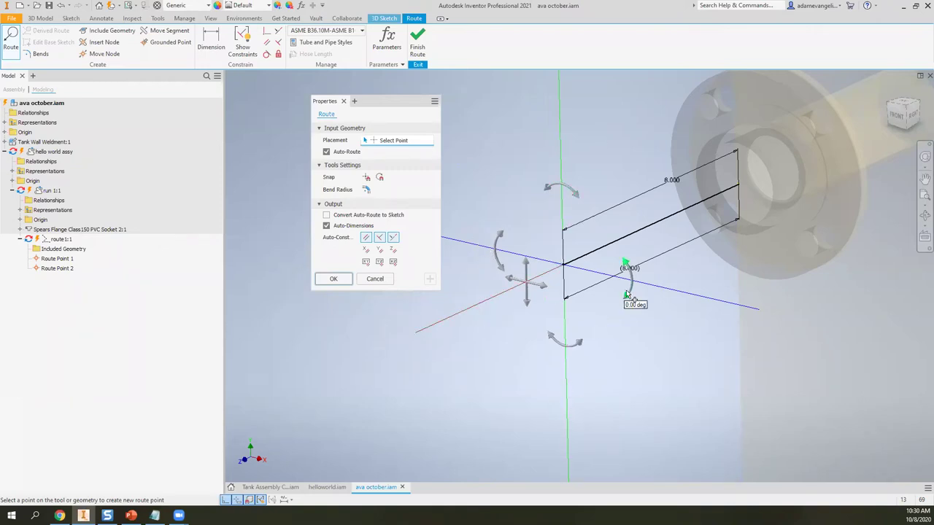
pyautogui.moveTo(626, 295); pyautogui.dragTo(633, 246)
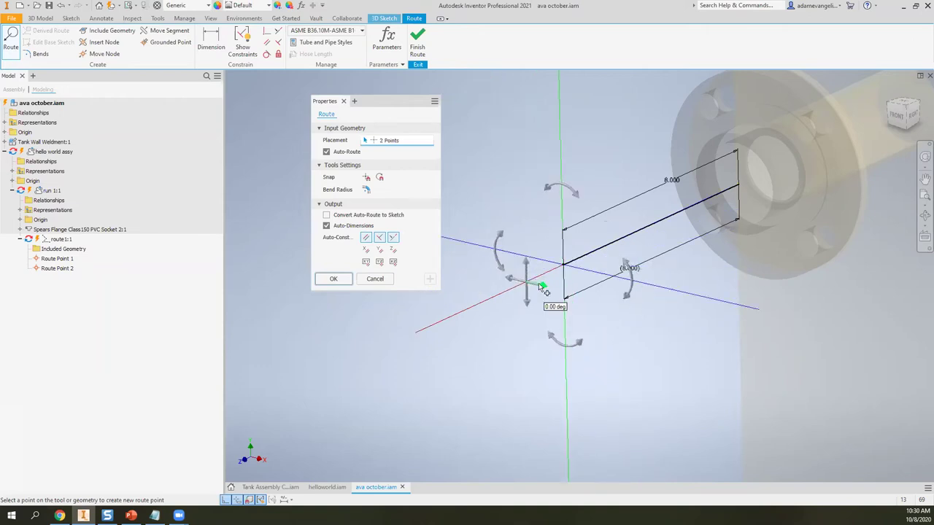
pyautogui.click(540, 286)
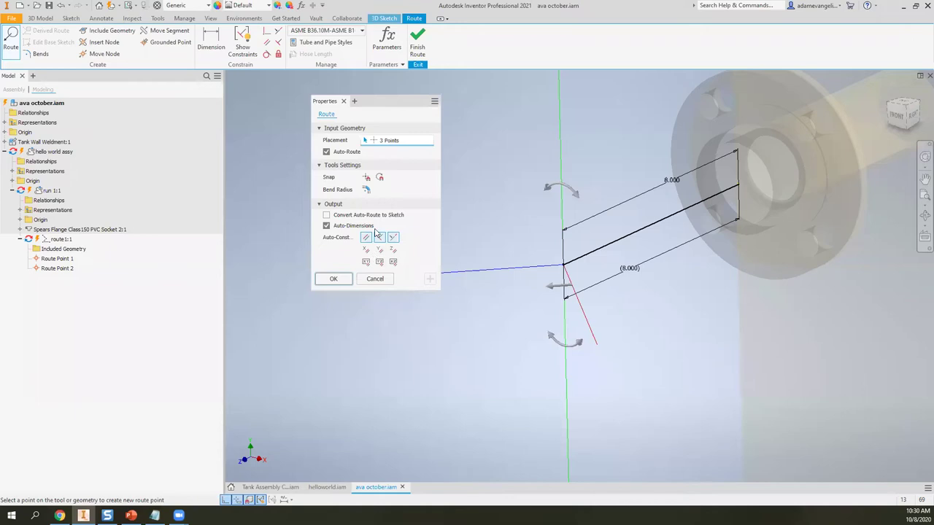
pyautogui.click(380, 278)
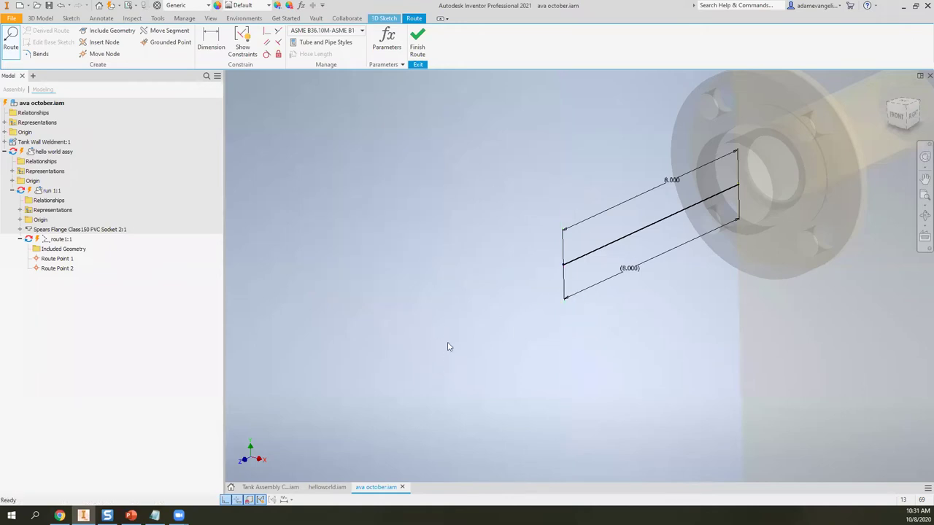
# - Continue the route from the free end of the first segment with a 50 in vertical segment straight down
pyautogui.click(11, 40)
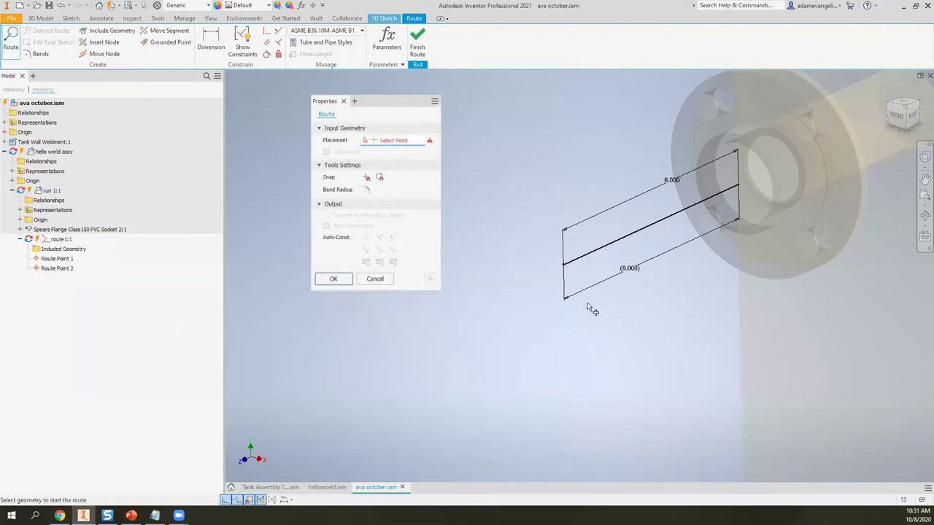
pyautogui.click(566, 272)
pyautogui.scroll(-3, 569, 292)
pyautogui.moveTo(593, 396)
pyautogui.mouseDown(button='middle')
pyautogui.moveTo(570, 184)
pyautogui.moveTo(526, 271)
pyautogui.mouseUp(button='middle')
pyautogui.scroll(3, 525, 270)
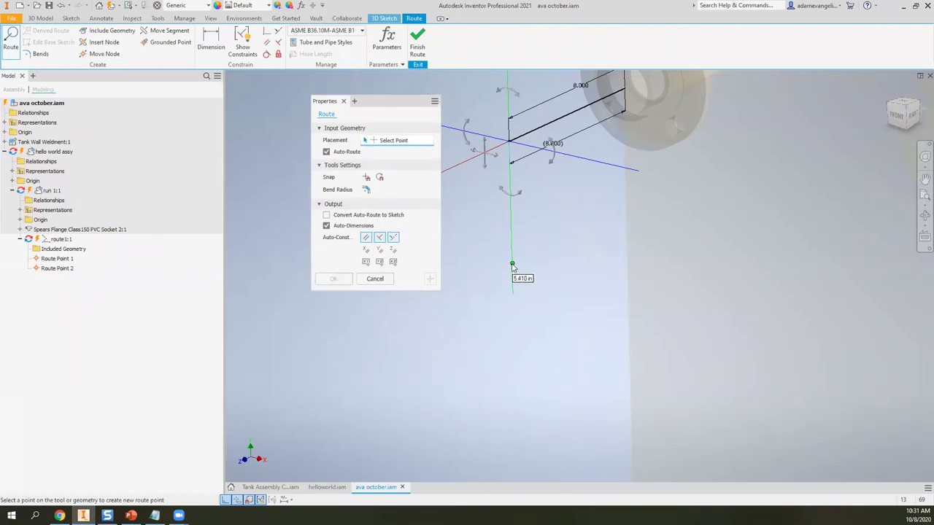
pyautogui.write('50')
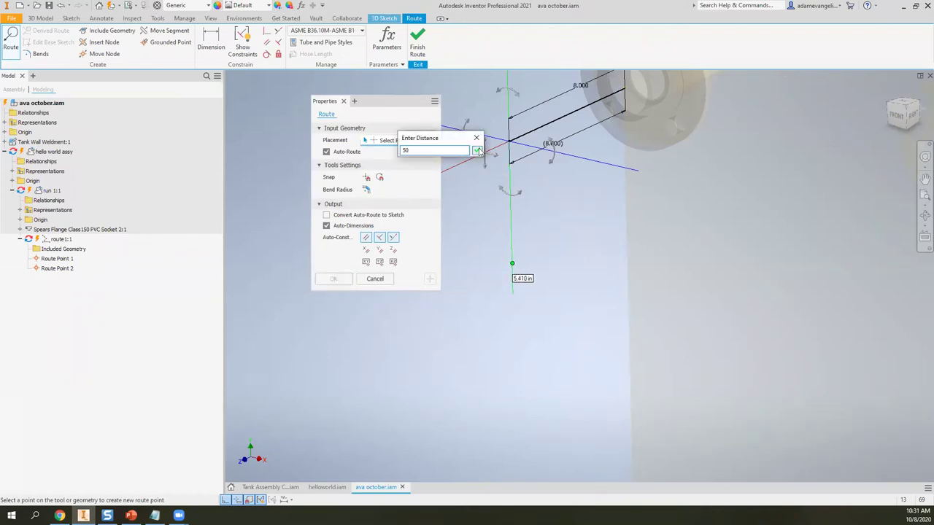
pyautogui.press('Return')
# - Add an 8 in segment from the lower end of the vertical run, pointing away from the tank wall, and finish drawing the route
pyautogui.keyDown('shift'); pyautogui.moveTo(510, 258); pyautogui.dragTo(538, 278, button='middle'); pyautogui.keyUp('shift')
pyautogui.click(903, 115)
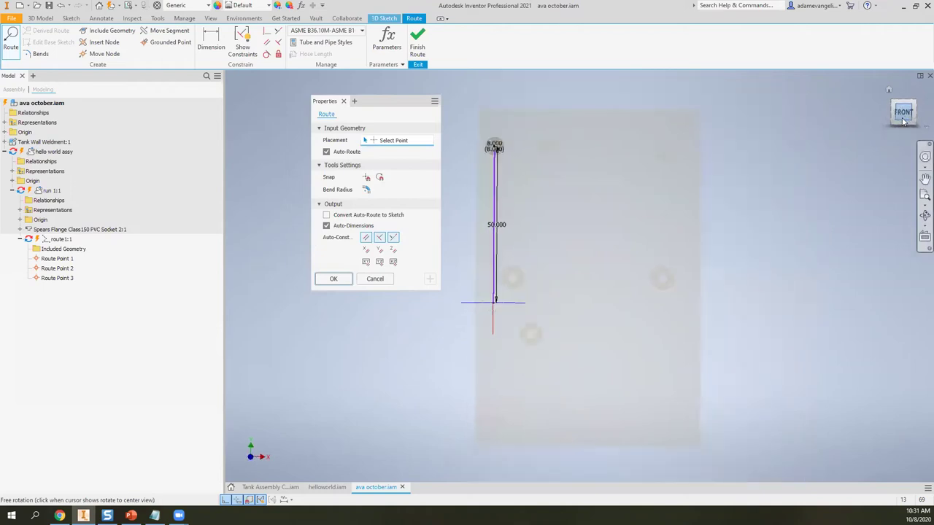
pyautogui.click(913, 113)
pyautogui.scroll(-5, 536, 285)
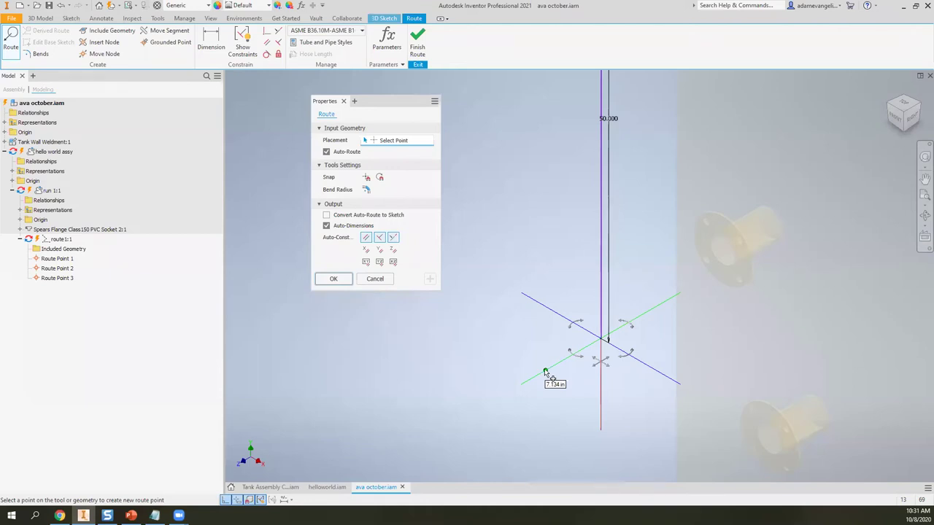
pyautogui.write('8')
pyautogui.press('Return')
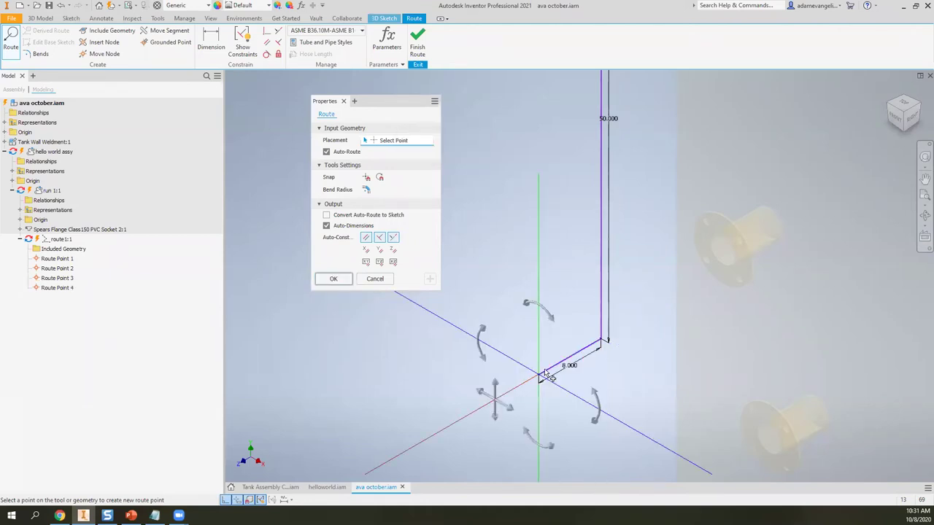
pyautogui.scroll(3, 392, 271)
pyautogui.moveTo(550, 215); pyautogui.dragTo(490, 339, button='middle')
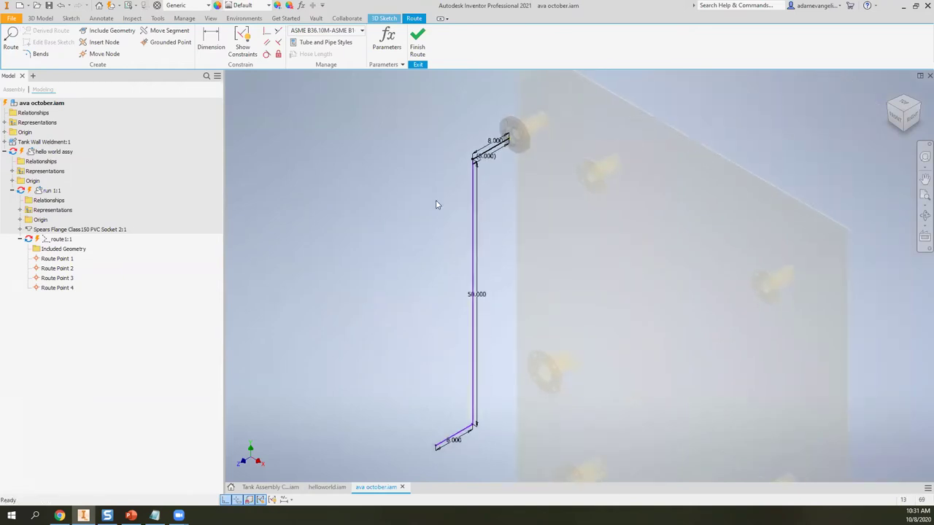
pyautogui.moveTo(517, 239); pyautogui.dragTo(540, 218, button='middle')
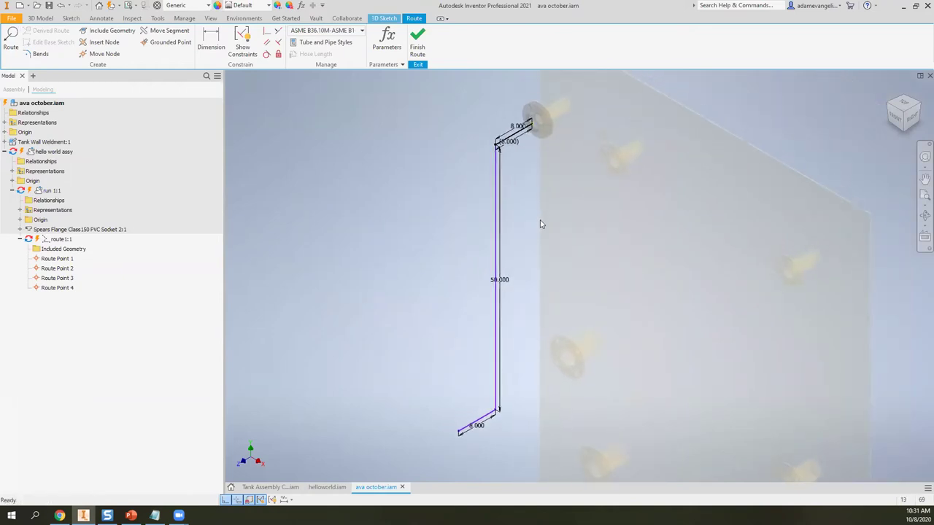
pyautogui.moveTo(411, 221); pyautogui.dragTo(387, 256)
pyautogui.moveTo(492, 234); pyautogui.dragTo(451, 260, button='middle')
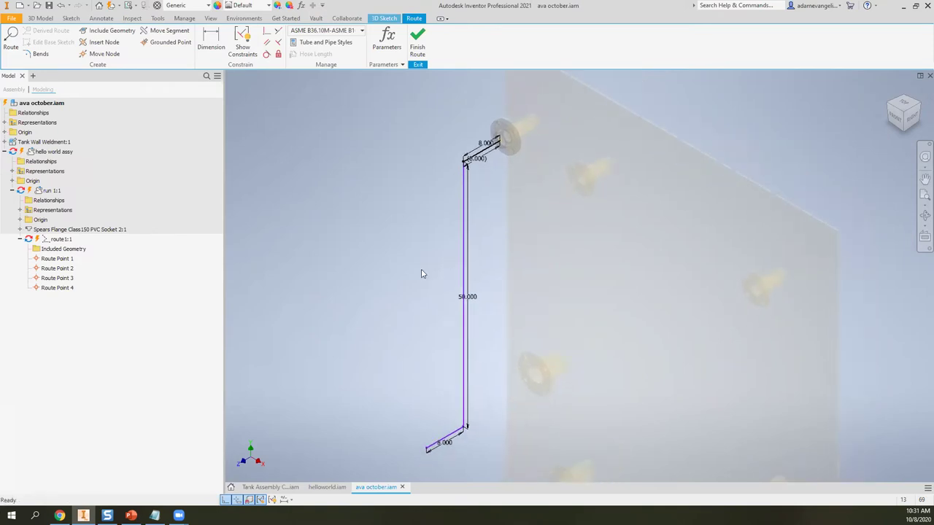
pyautogui.click(12, 42)
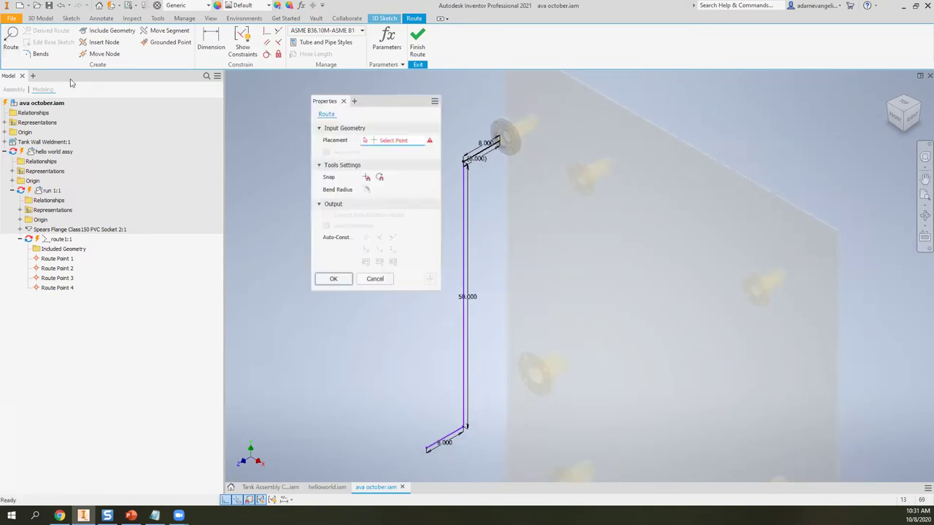
pyautogui.moveTo(377, 107); pyautogui.dragTo(293, 91)
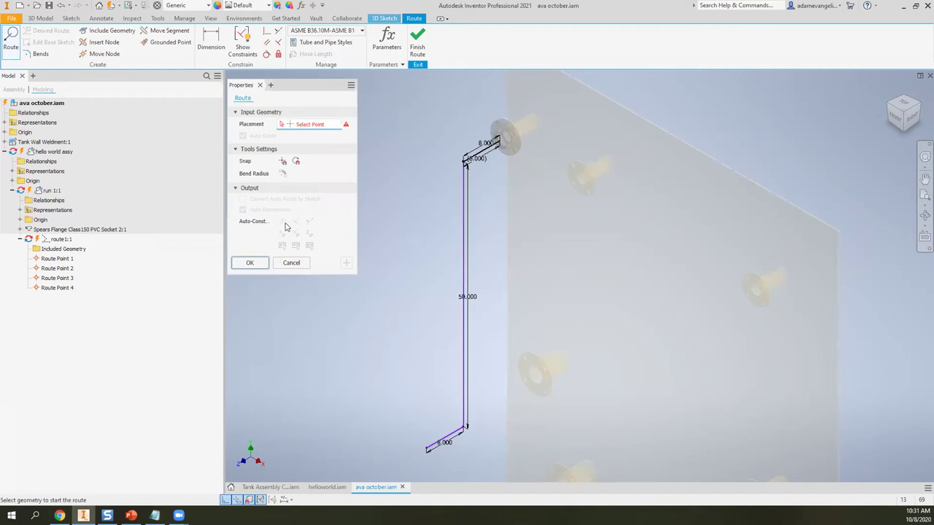
pyautogui.click(291, 263)
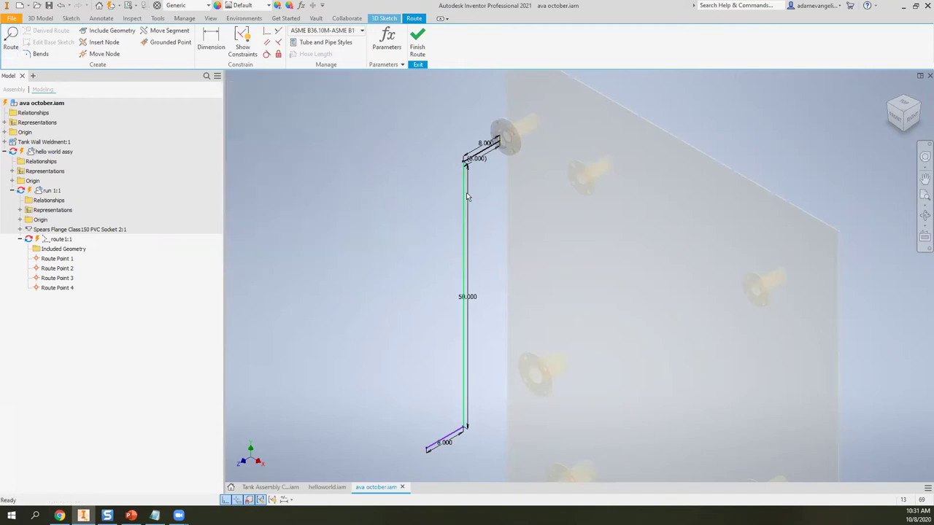
# - Test how freely the vertical and lower route segments can still move, and put the route back in its original position
pyautogui.scroll(2, 483, 201)
pyautogui.scroll(-1, 467, 210)
pyautogui.press('F2')
pyautogui.moveTo(406, 185); pyautogui.dragTo(407, 183)
pyautogui.click(255, 49)
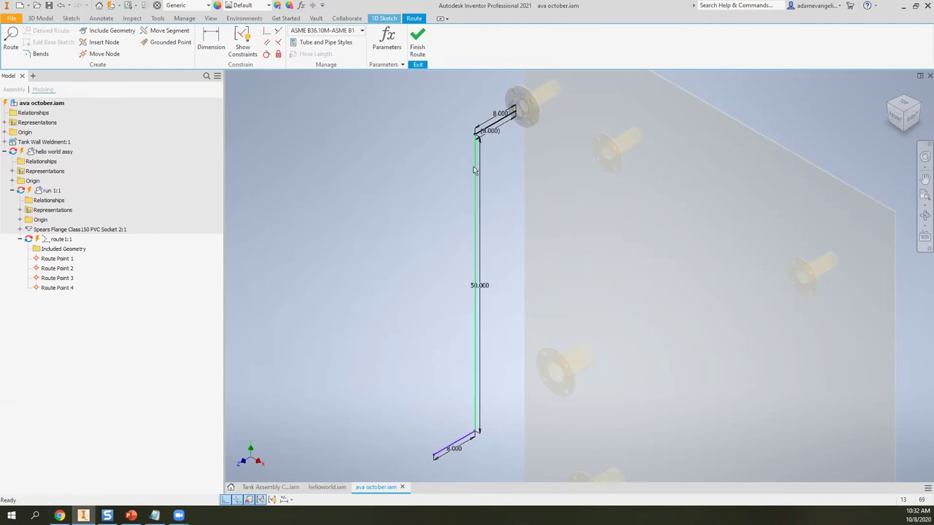
pyautogui.moveTo(482, 303); pyautogui.dragTo(488, 154)
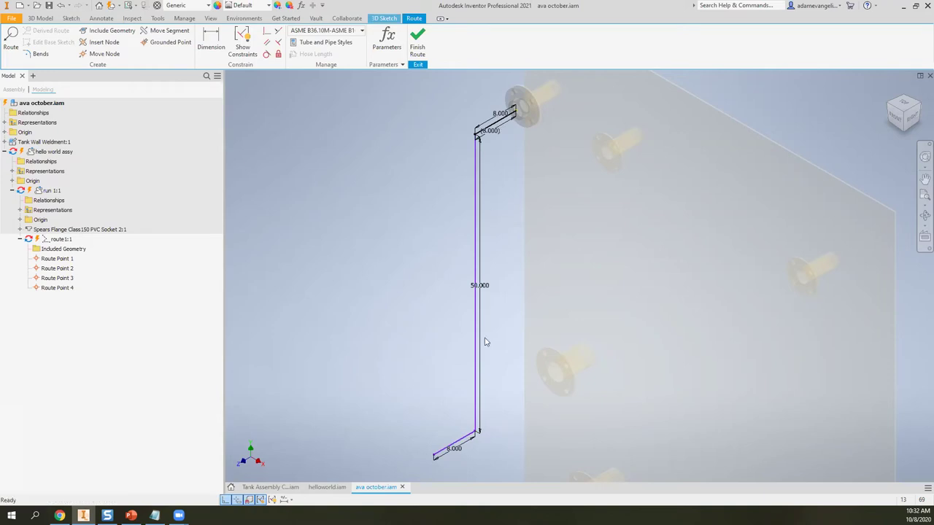
pyautogui.click(470, 438)
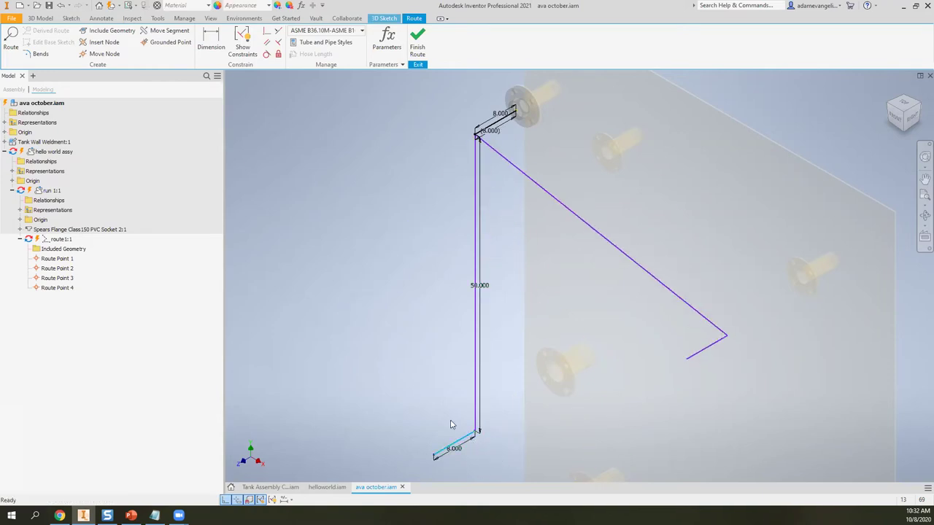
pyautogui.moveTo(453, 359); pyautogui.dragTo(732, 300)
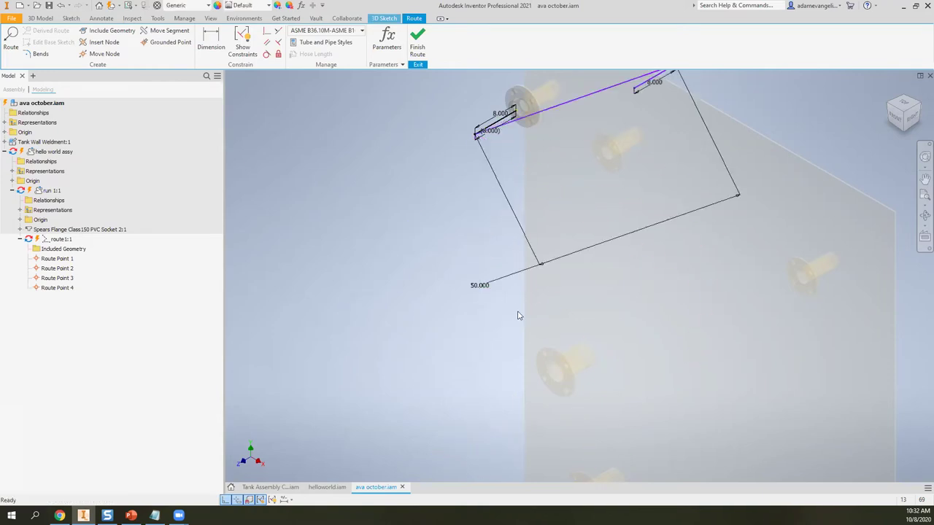
pyautogui.press('Escape')
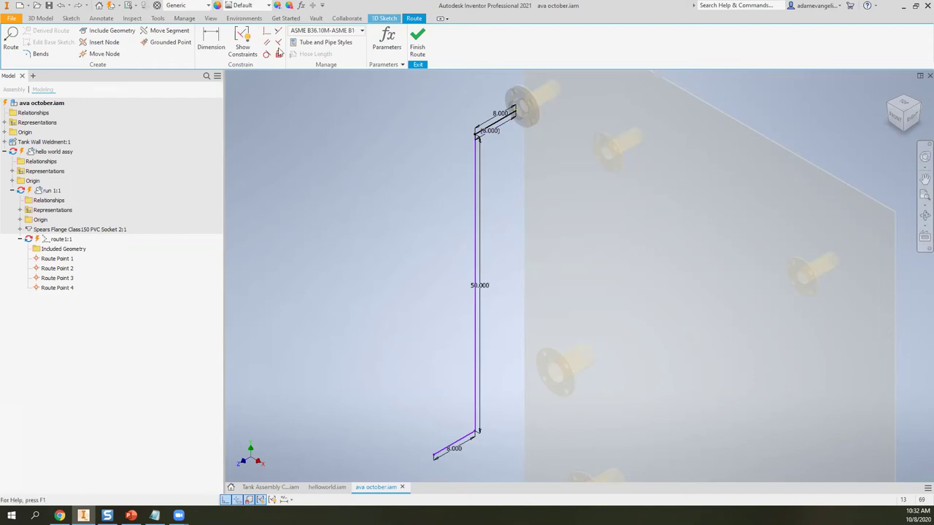
pyautogui.press('F6')
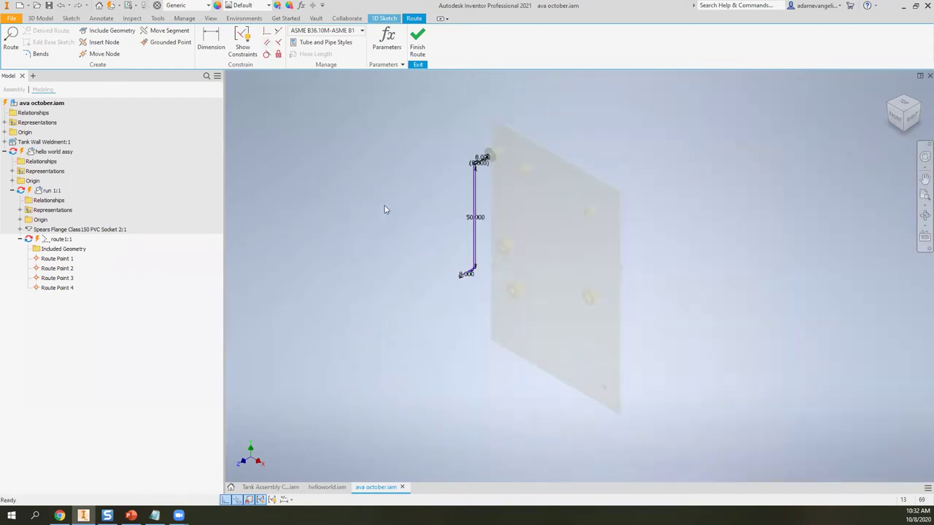
pyautogui.scroll(3, 496, 208)
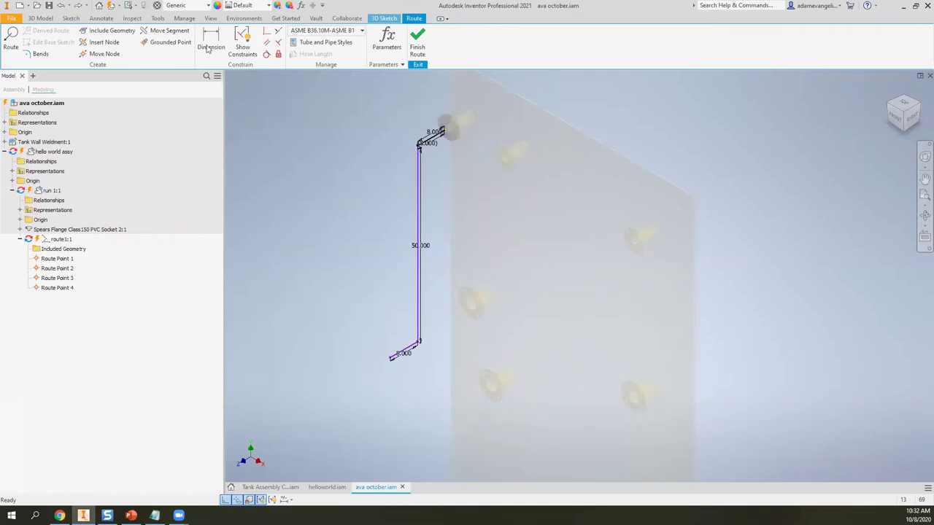
pyautogui.click(266, 41)
pyautogui.click(417, 168)
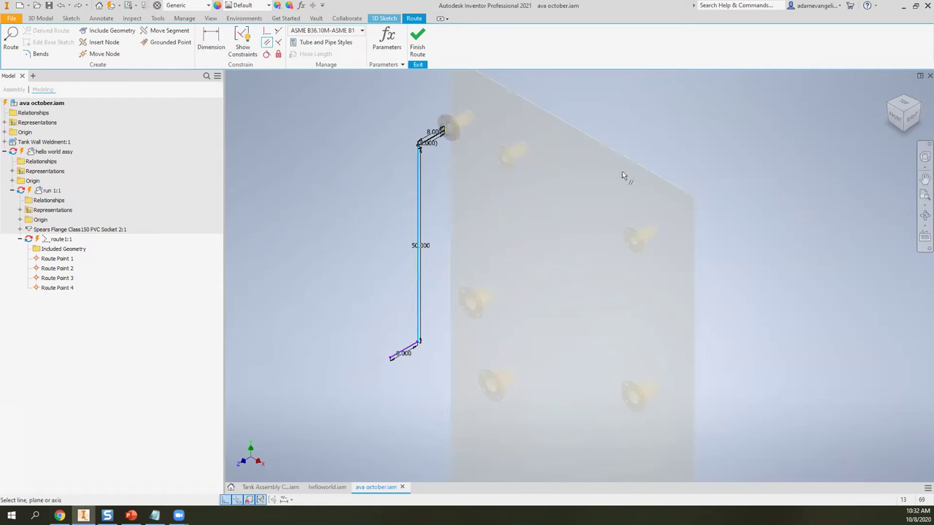
pyautogui.press('Escape')
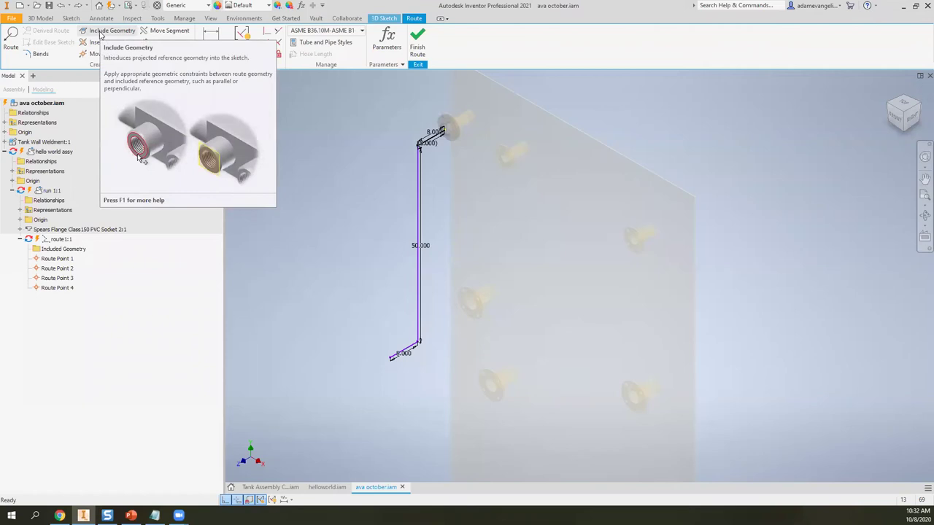
# - Include the X, Y and Z axes from the top-level assembly's origin as reference geometry in the route sketch
pyautogui.click(99, 32)
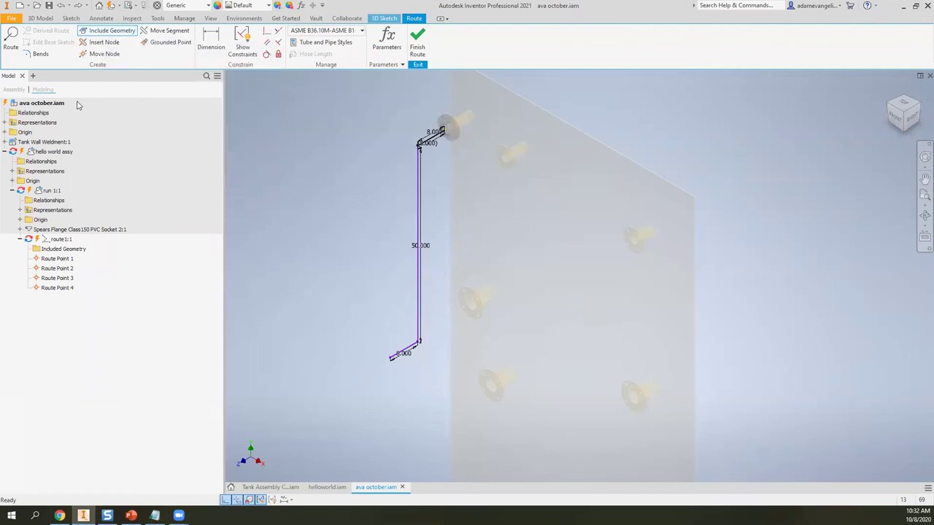
pyautogui.click(20, 219)
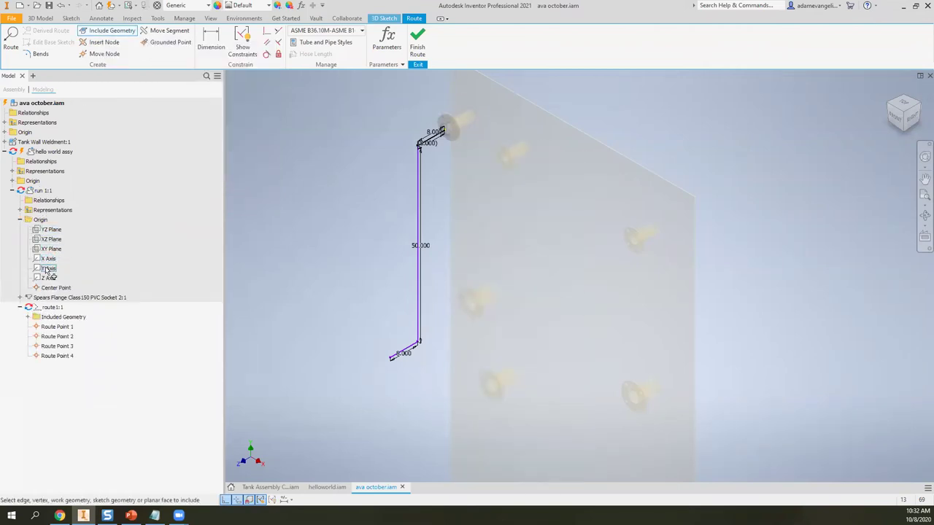
pyautogui.scroll(-3, 532, 189)
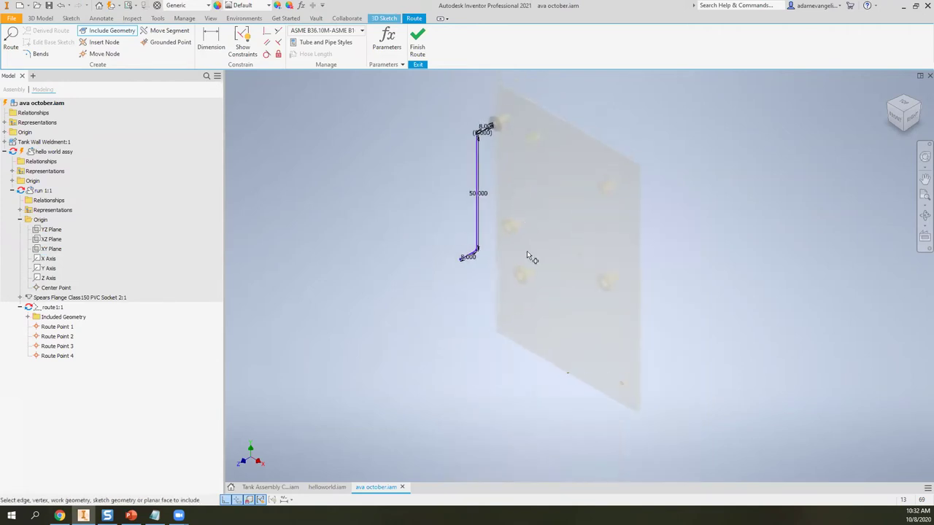
pyautogui.scroll(4, 528, 307)
pyautogui.scroll(-2, 285, 210)
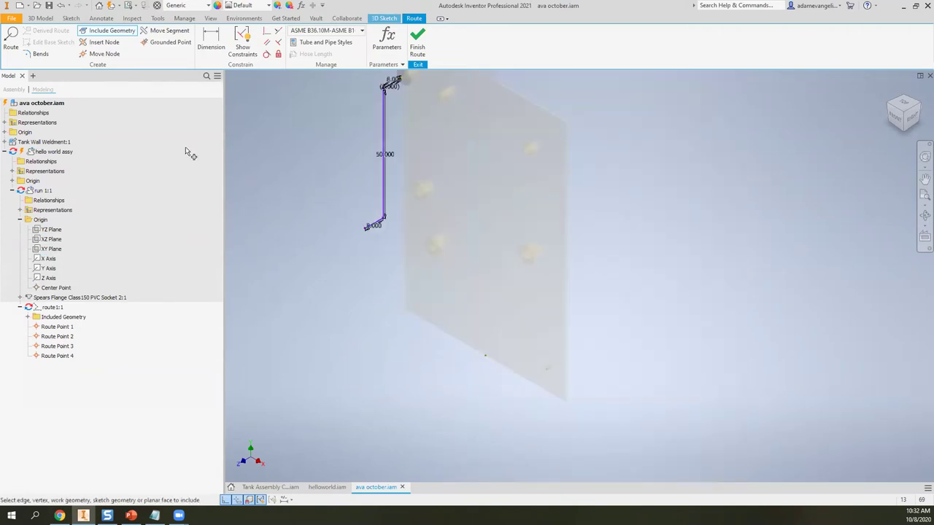
pyautogui.click(4, 132)
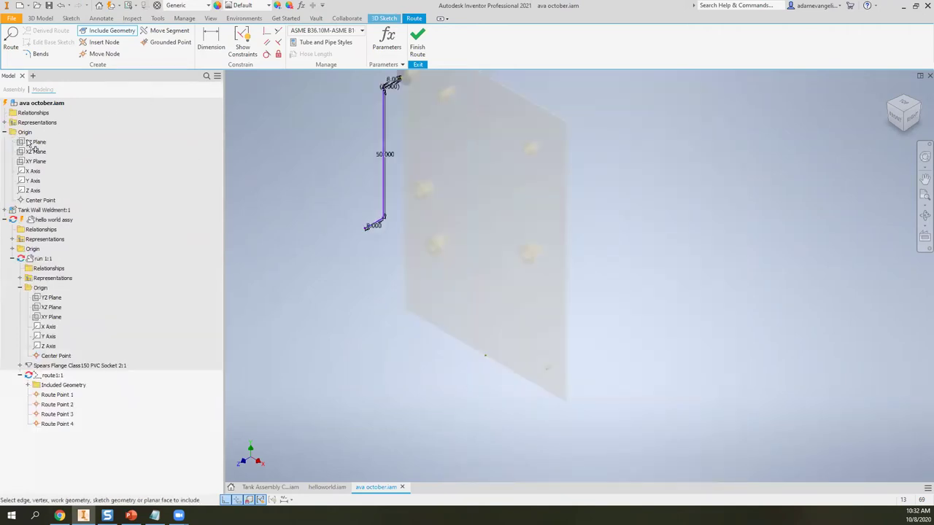
pyautogui.click(32, 181)
pyautogui.click(33, 190)
pyautogui.press('Escape')
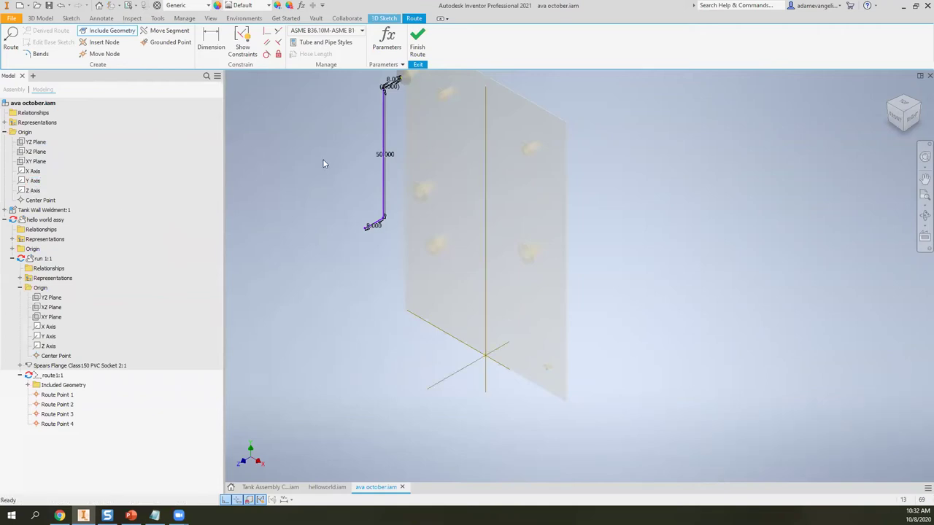
# - Apply a parallel constraint between the 50 in vertical route segment and the included vertical Y axis
pyautogui.moveTo(319, 193); pyautogui.dragTo(330, 249, button='middle')
pyautogui.click(266, 42)
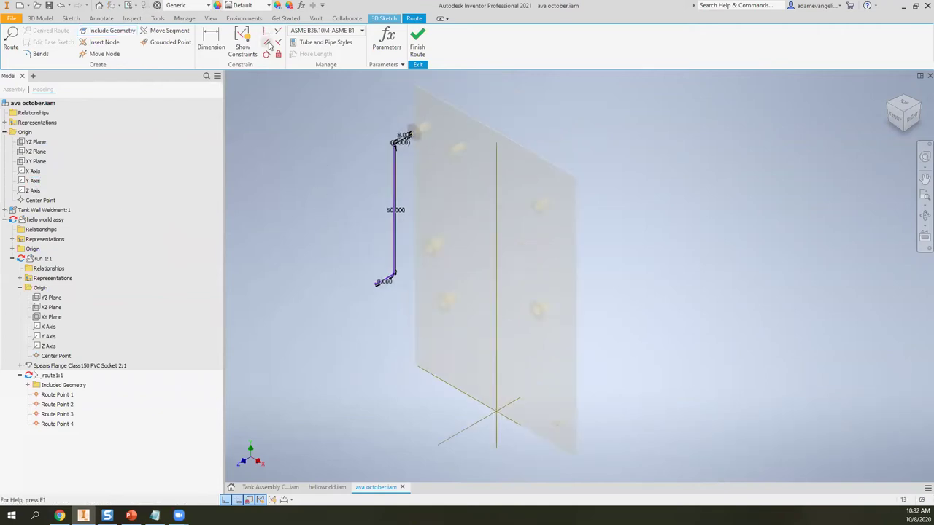
pyautogui.click(392, 169)
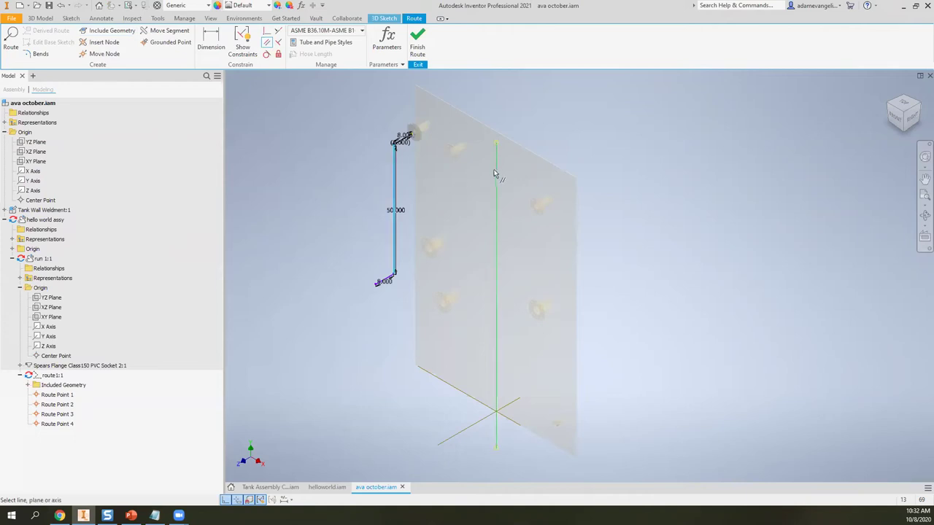
pyautogui.click(496, 171)
pyautogui.scroll(-3, 387, 219)
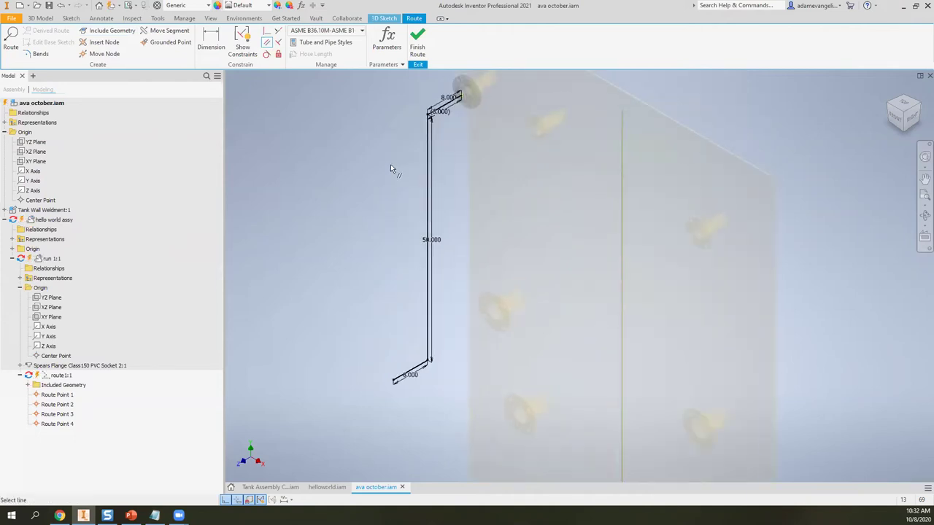
pyautogui.press('Escape')
pyautogui.moveTo(325, 143); pyautogui.dragTo(377, 198, button='middle')
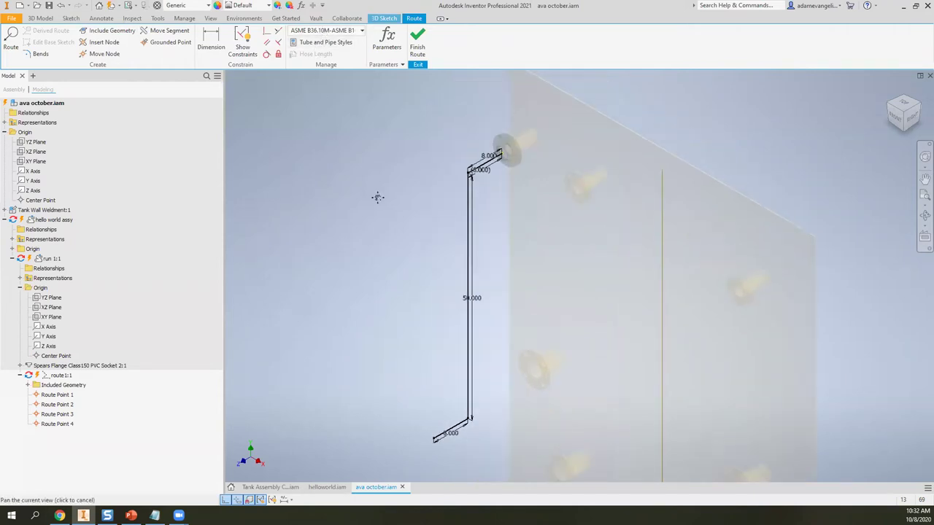
# - Open the tube and pipe styles and examine the components of the ASME B36.10M-ASME B16.11 - Steel Threaded Pipe style
pyautogui.click(324, 43)
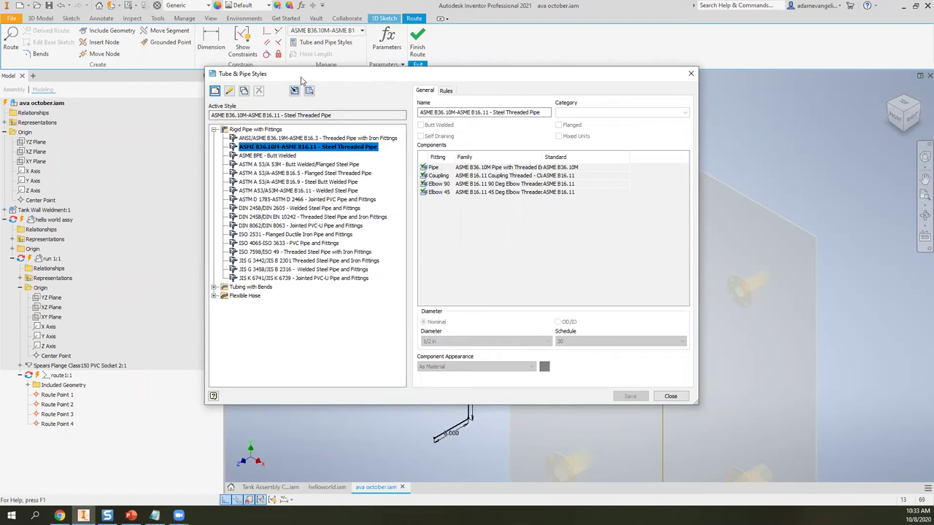
pyautogui.moveTo(305, 79); pyautogui.dragTo(283, 312)
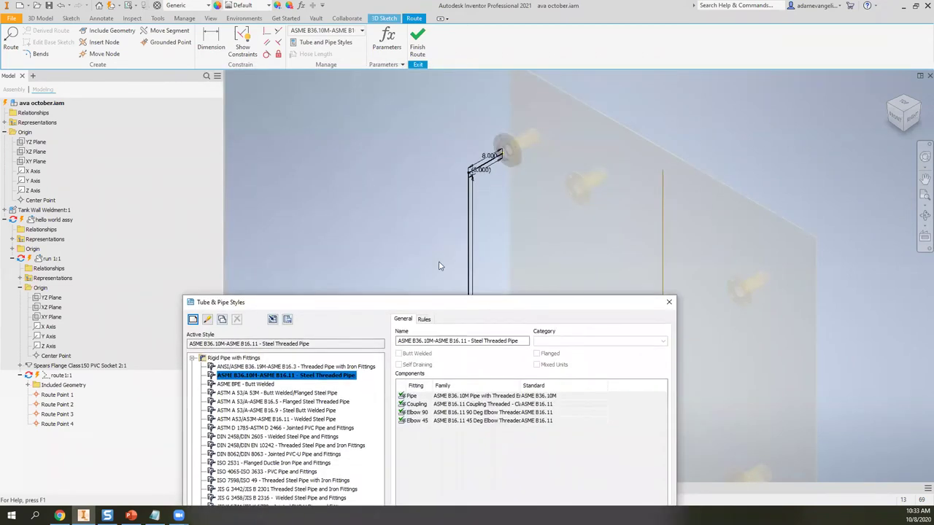
pyautogui.moveTo(438, 312); pyautogui.dragTo(374, 108)
pyautogui.click(175, 182)
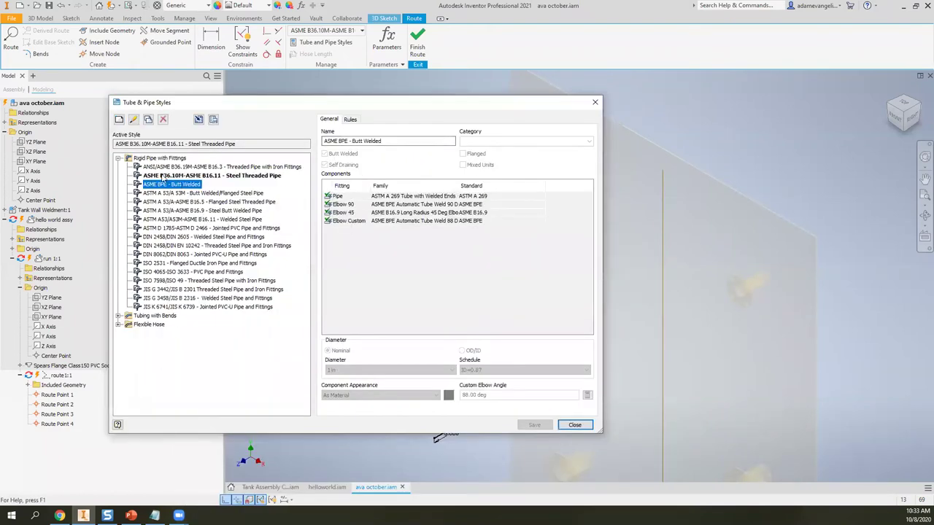
pyautogui.click(147, 176)
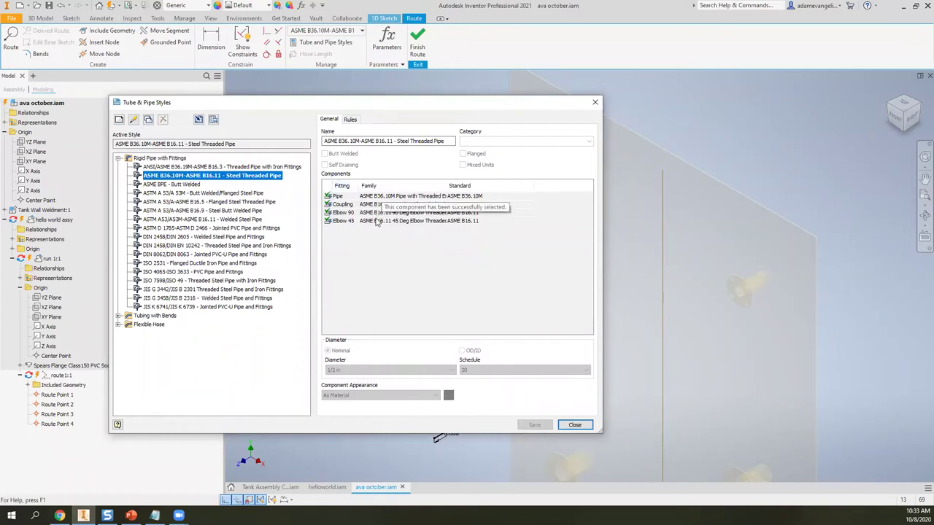
pyautogui.moveTo(447, 186); pyautogui.dragTo(514, 186)
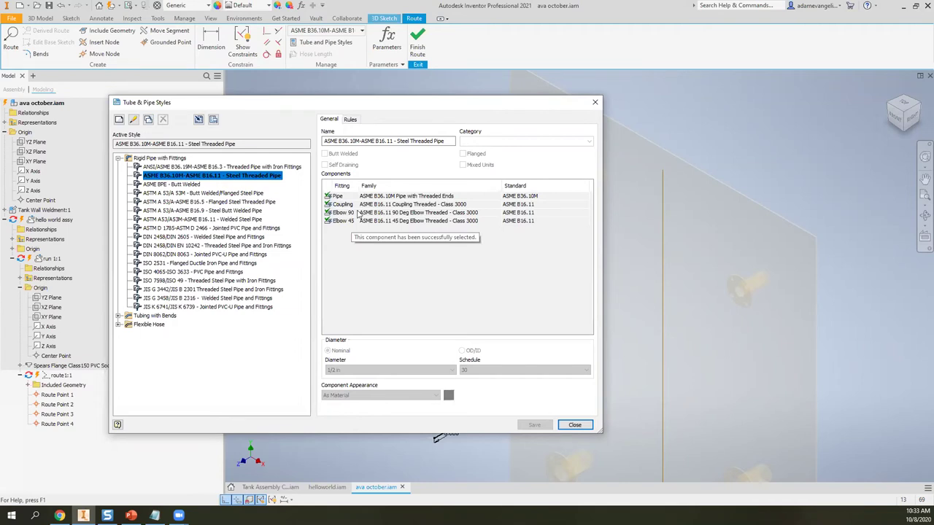
pyautogui.click(407, 221)
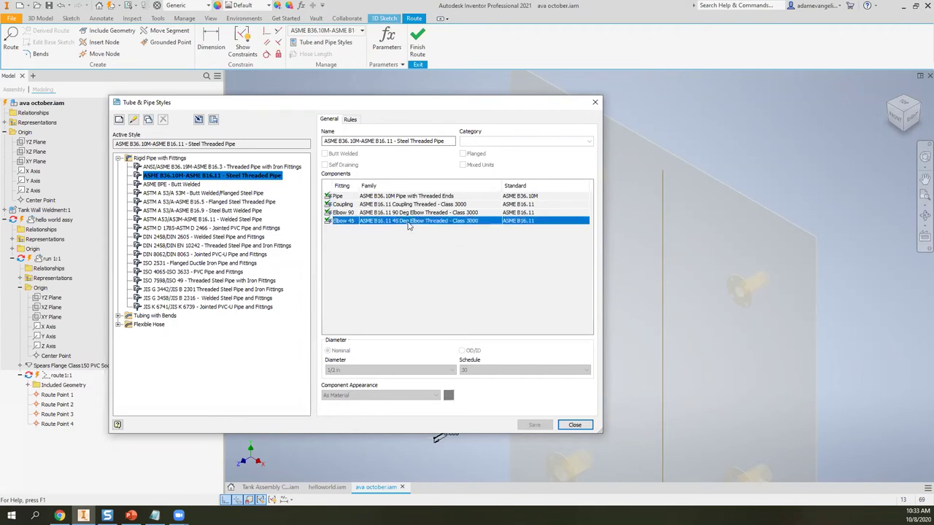
pyautogui.click(395, 261)
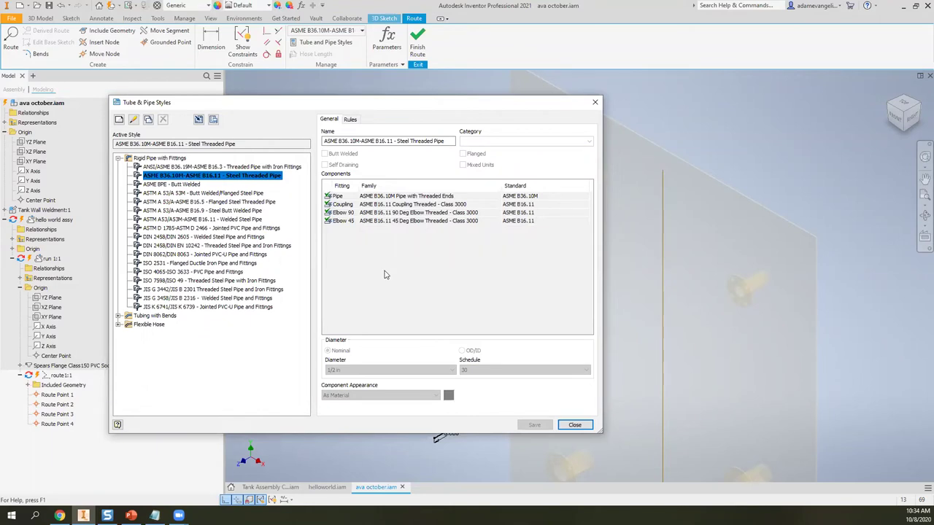
# - Check the DIN 2458/DIN EN 10242 threaded steel pipe style's components, and return to the ASME B36.10M-ASME B16.11 style
pyautogui.click(180, 246)
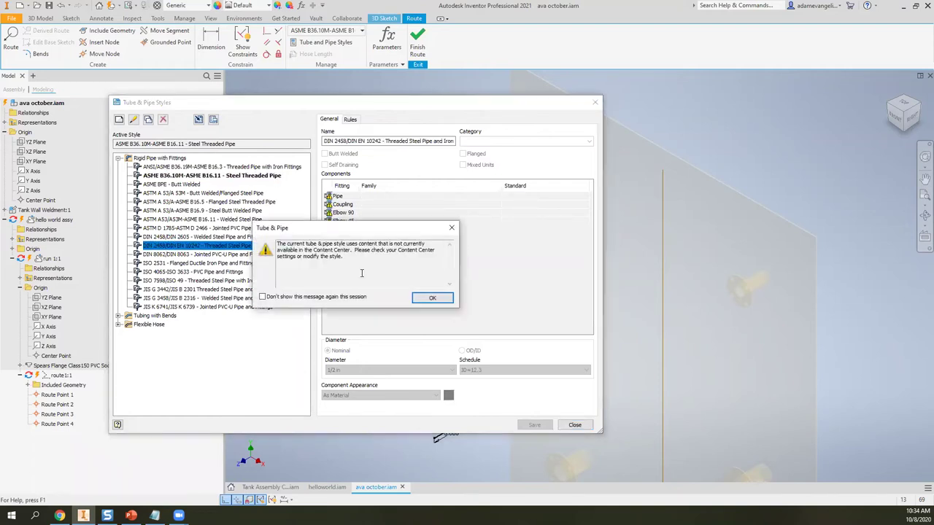
pyautogui.click(449, 299)
pyautogui.click(209, 176)
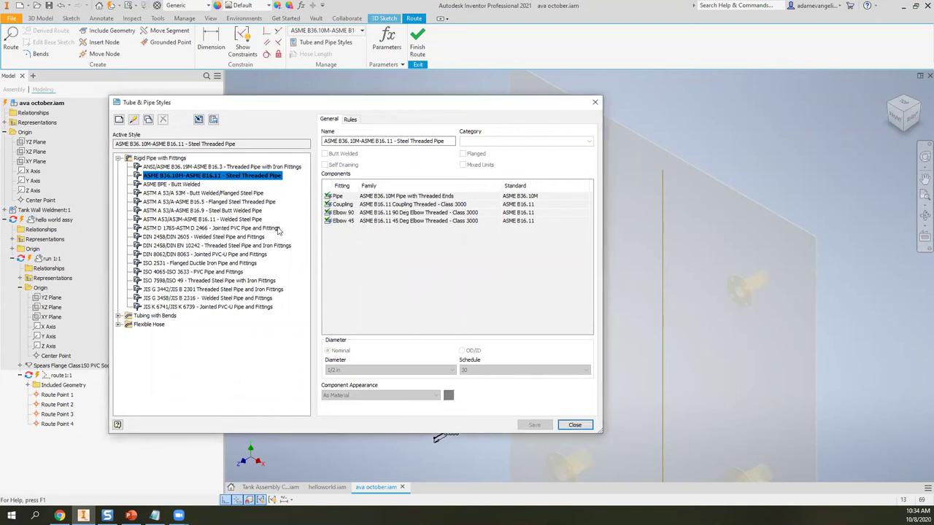
# - Create a copy of the ASTM D 1785-ASTM D 2466 - Jointed PVC Pipe and Fittings style
pyautogui.click(174, 227)
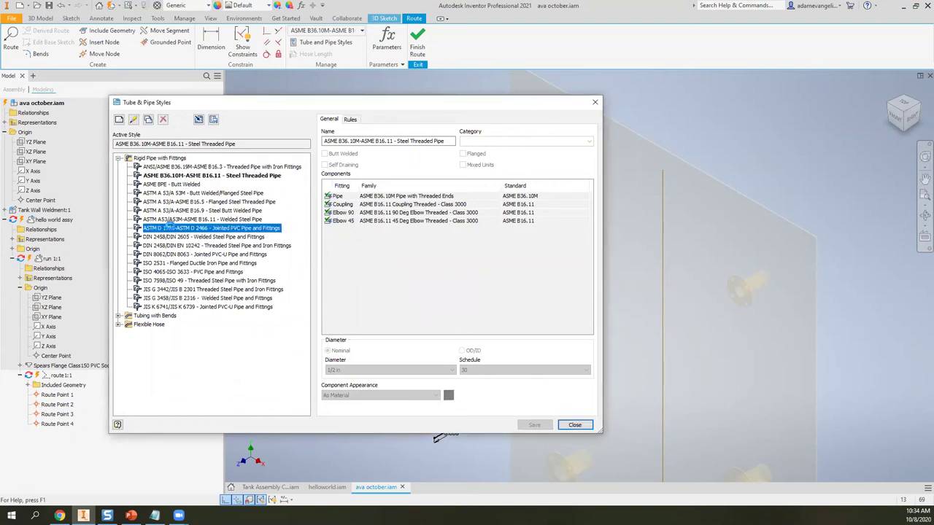
pyautogui.moveTo(385, 107); pyautogui.dragTo(497, 104)
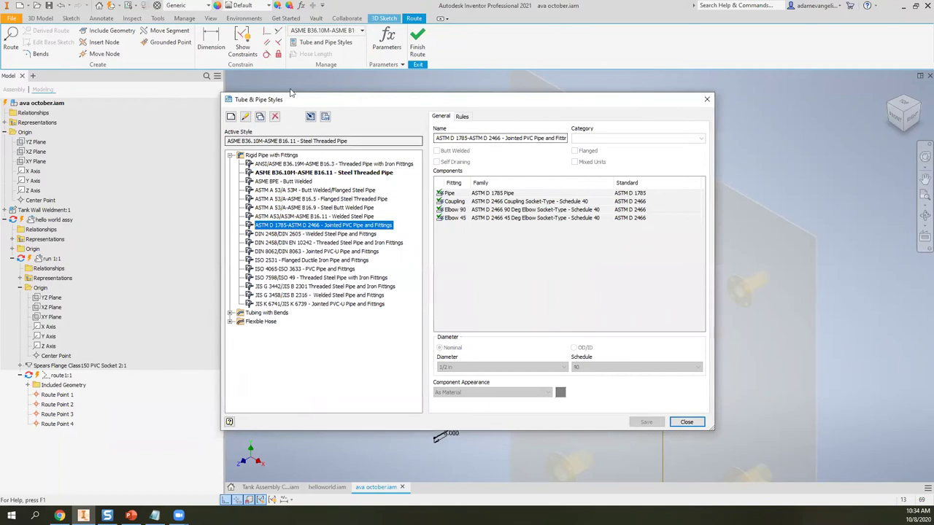
pyautogui.moveTo(284, 102); pyautogui.dragTo(173, 68)
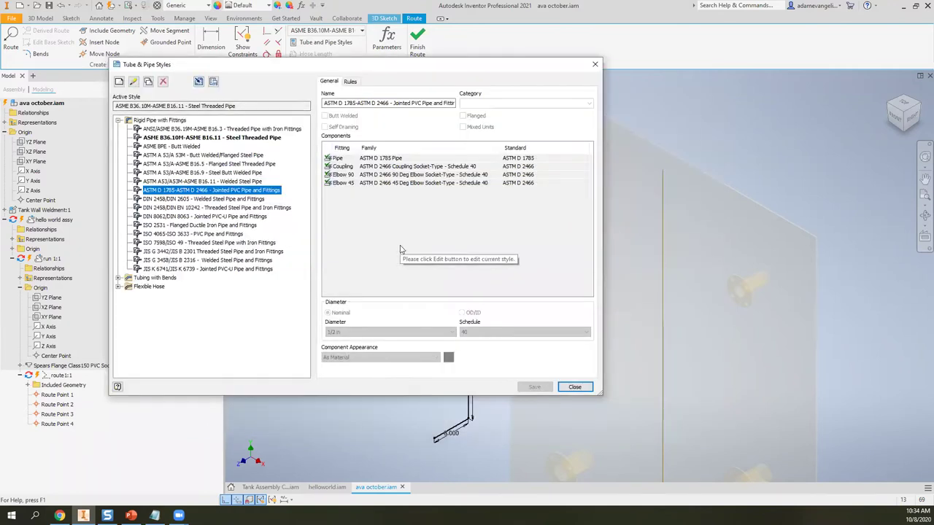
pyautogui.rightClick(224, 193)
pyautogui.click(246, 233)
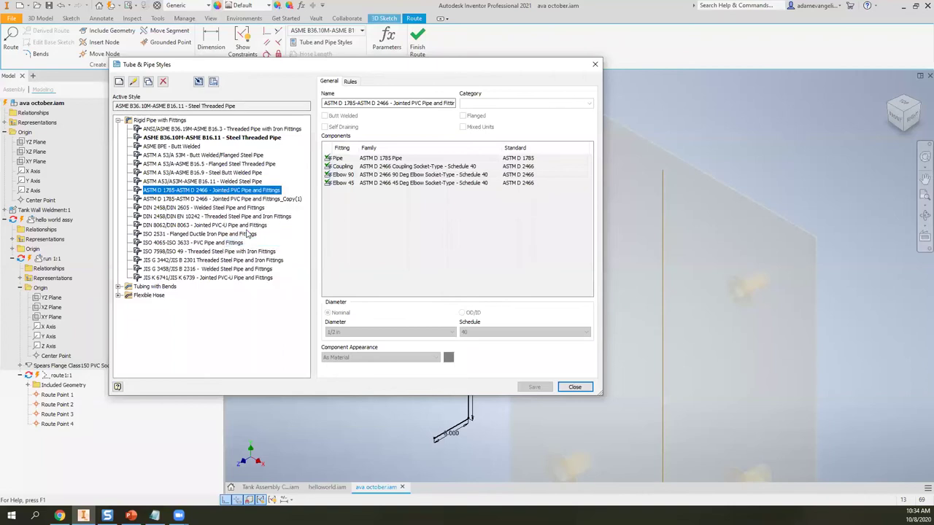
# - Open the copied jointed PVC pipe style for editing and make it the active style
pyautogui.click(218, 198)
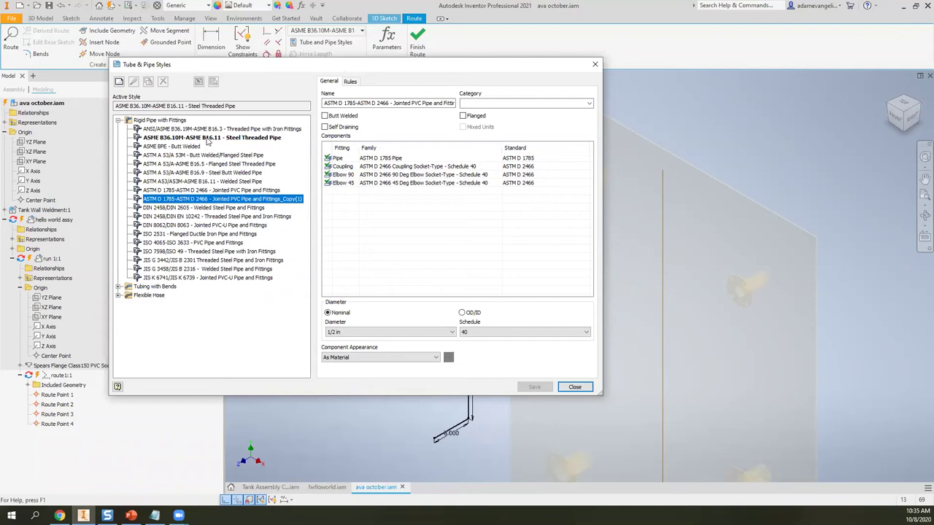
pyautogui.rightClick(223, 198)
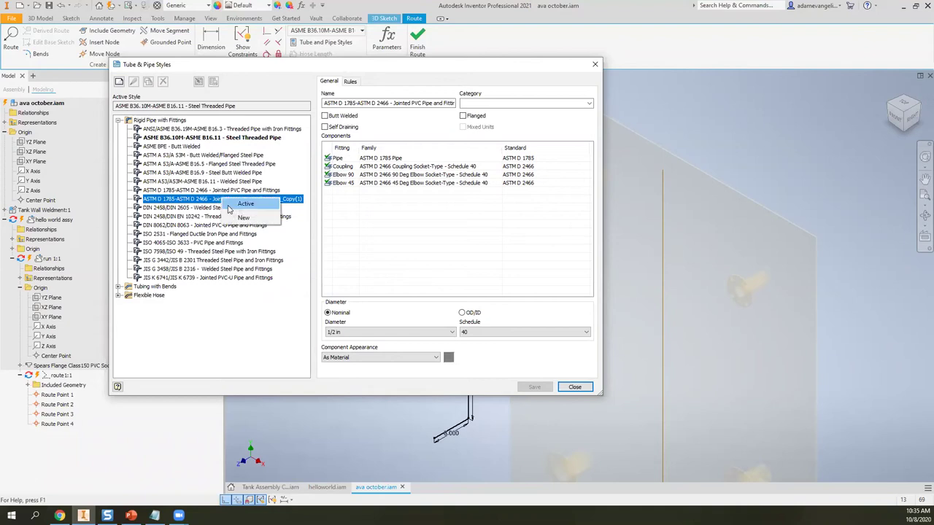
pyautogui.click(232, 204)
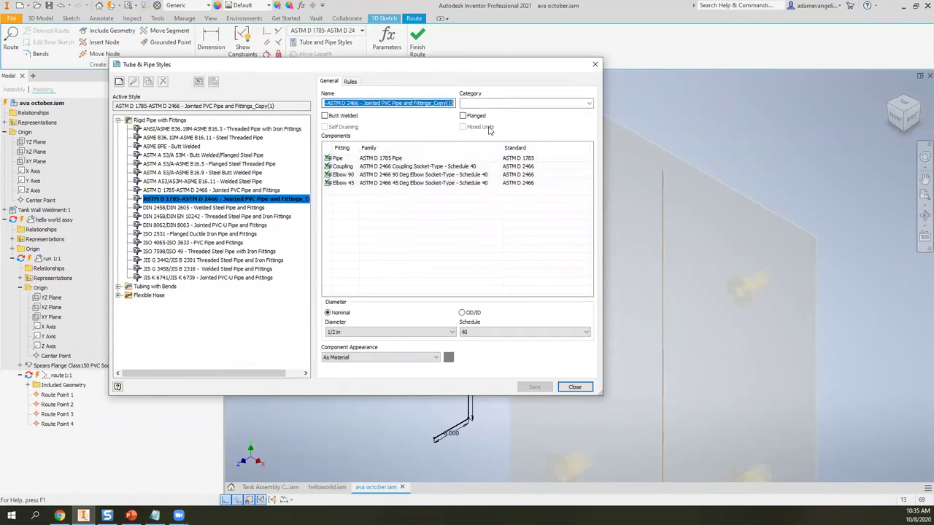
# - Rename the copied jointed PVC pipe style as PVC 2in SCH 80
pyautogui.press('BackSpace')
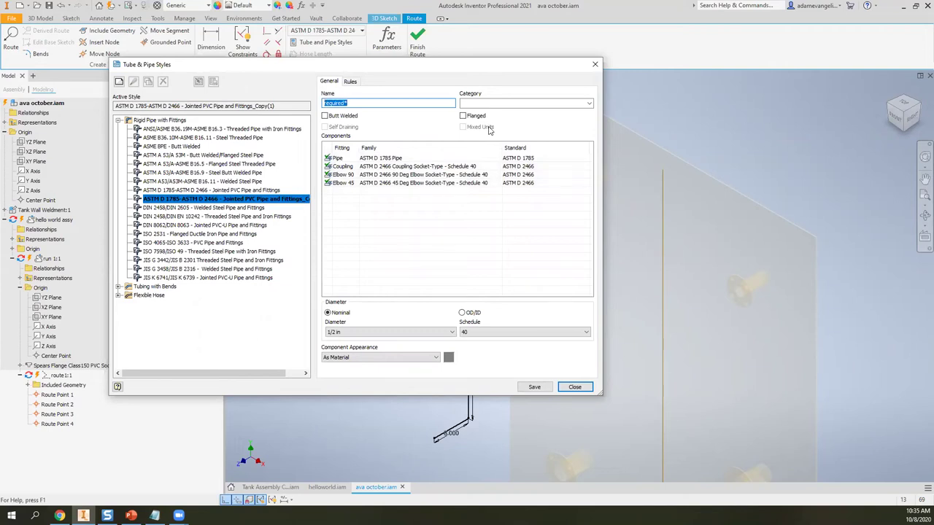
pyautogui.write('PVC ')
pyautogui.write('2IN')
pyautogui.write('n')
pyautogui.write(' SCH ')
pyautogui.write('80')
# - Compare the components required with the Butt Welded and Flanged options on and off, leaving both turned off
pyautogui.click(347, 119)
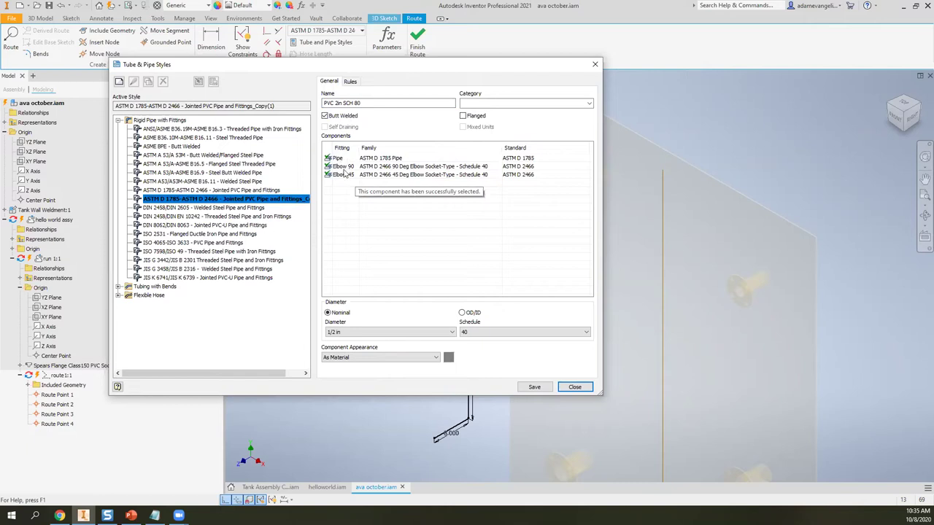
pyautogui.click(347, 117)
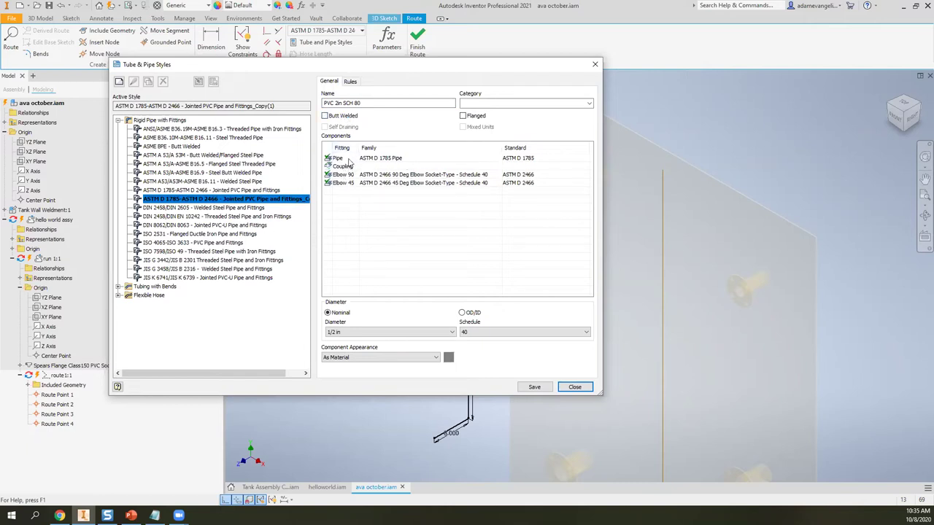
pyautogui.click(350, 118)
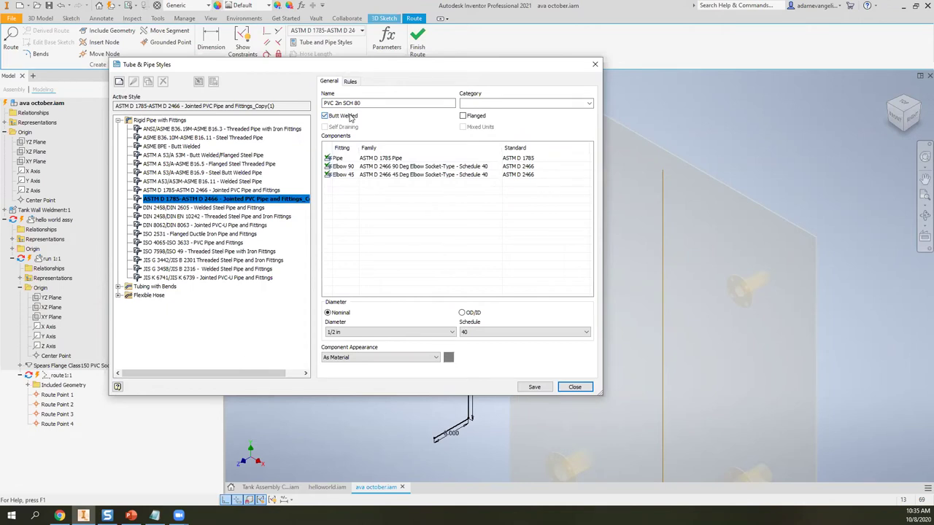
pyautogui.click(473, 118)
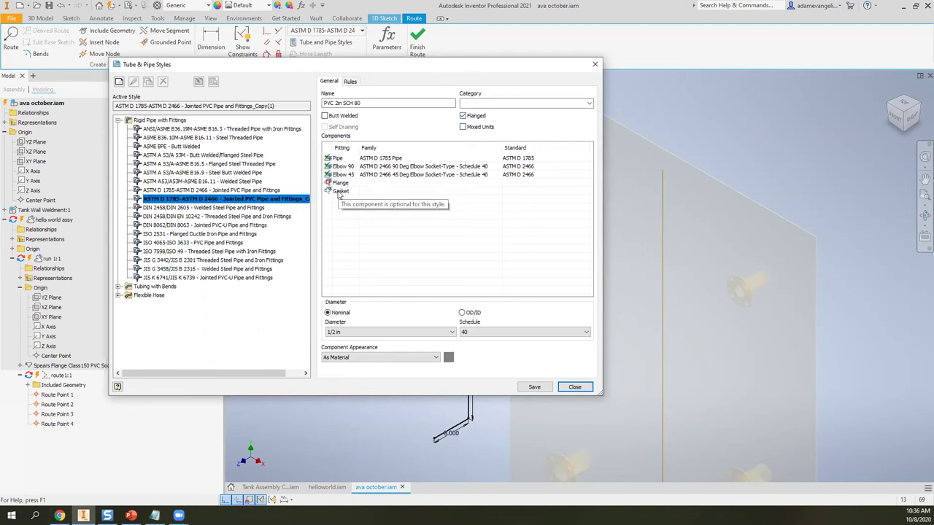
pyautogui.click(463, 116)
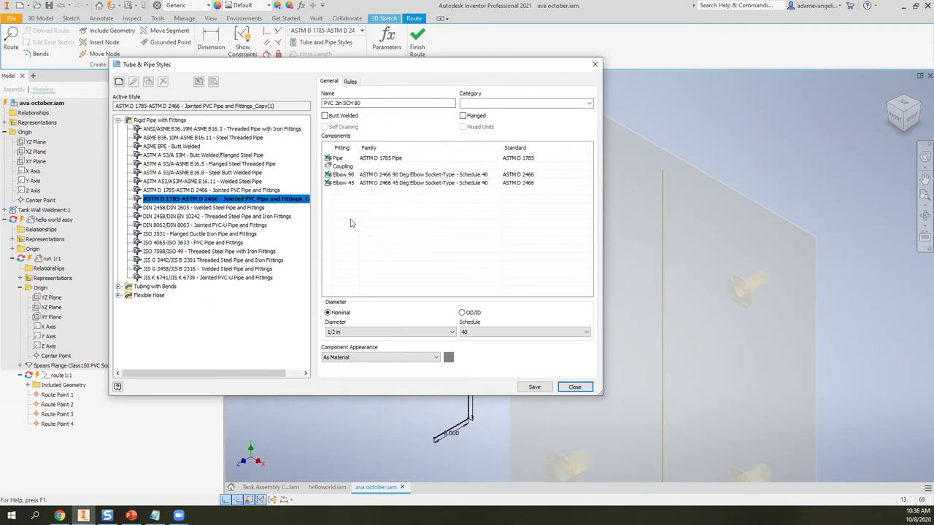
pyautogui.click(462, 116)
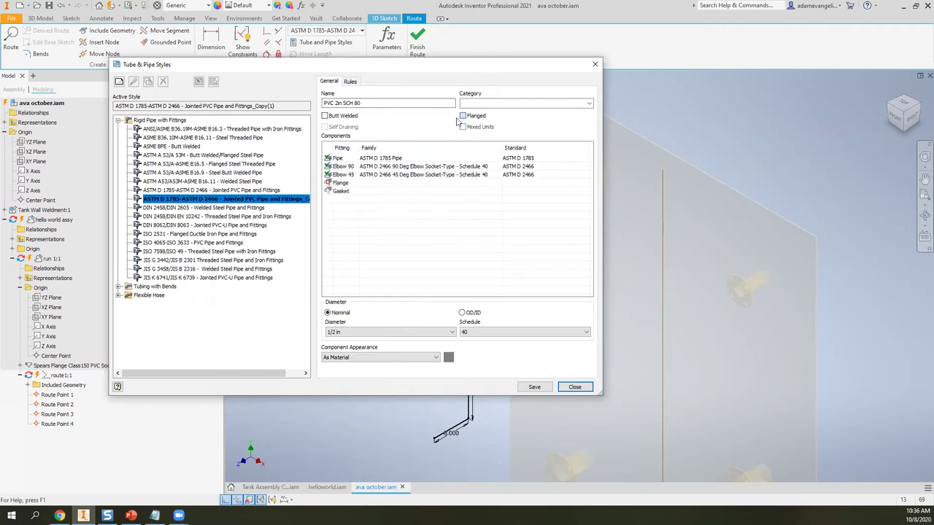
pyautogui.click(339, 116)
pyautogui.click(348, 116)
pyautogui.click(474, 117)
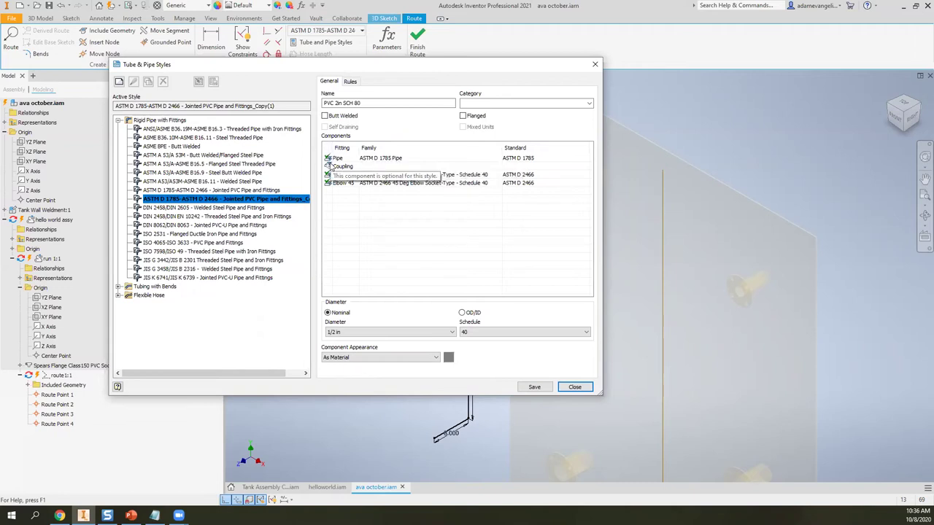
# - Assign the style to the category pvc 2in with a 2 in nominal diameter and schedule 80, and save it
pyautogui.tripleClick(379, 103)
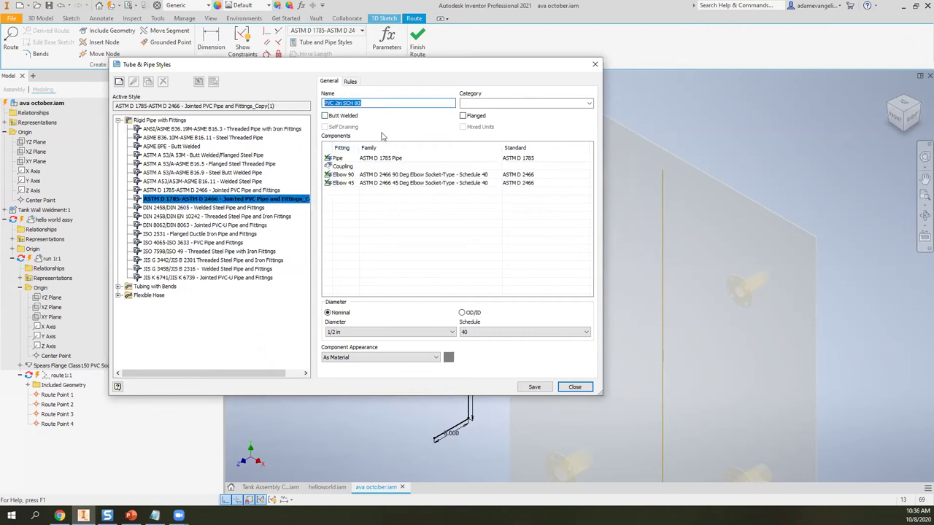
pyautogui.click(532, 104)
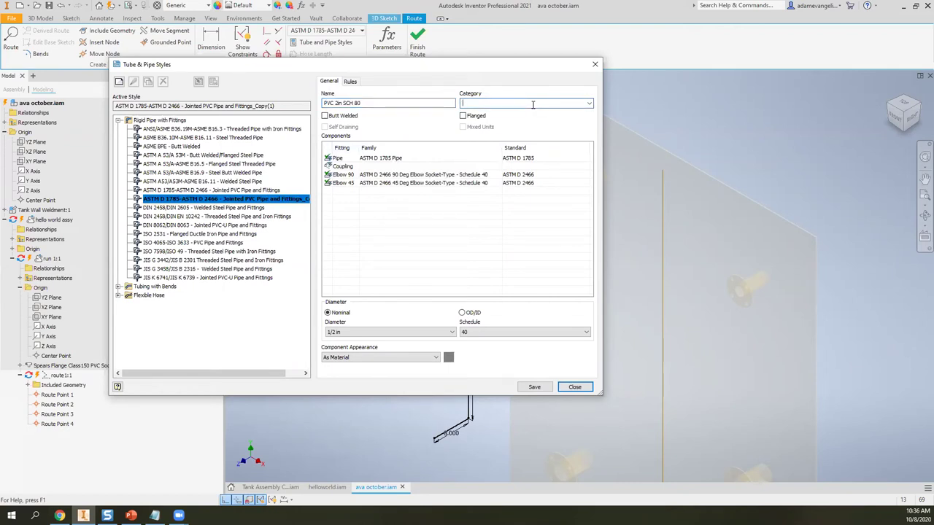
pyautogui.write('pvc 2in')
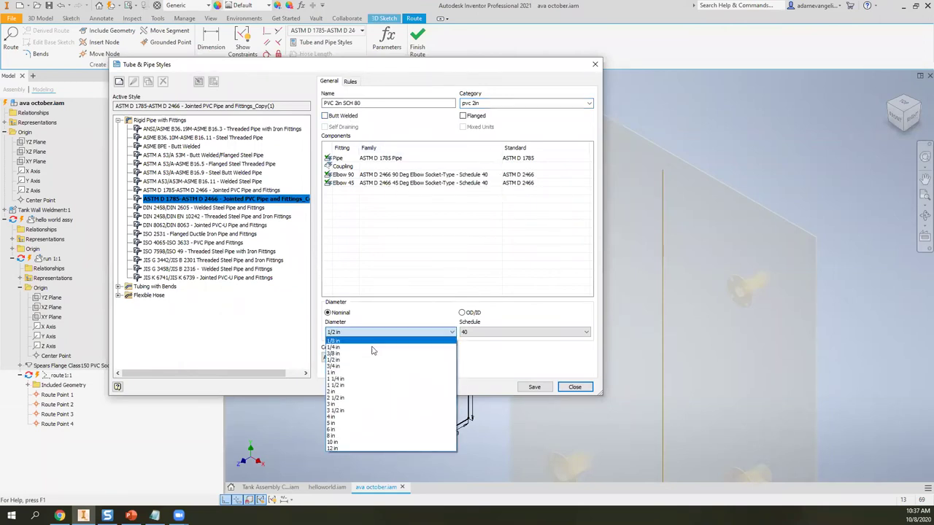
pyautogui.click(357, 387)
pyautogui.click(514, 332)
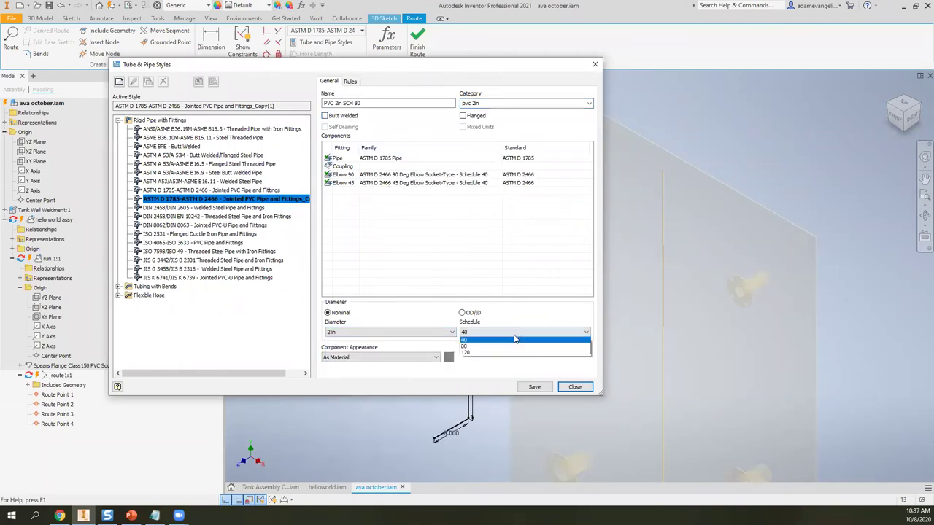
pyautogui.click(481, 347)
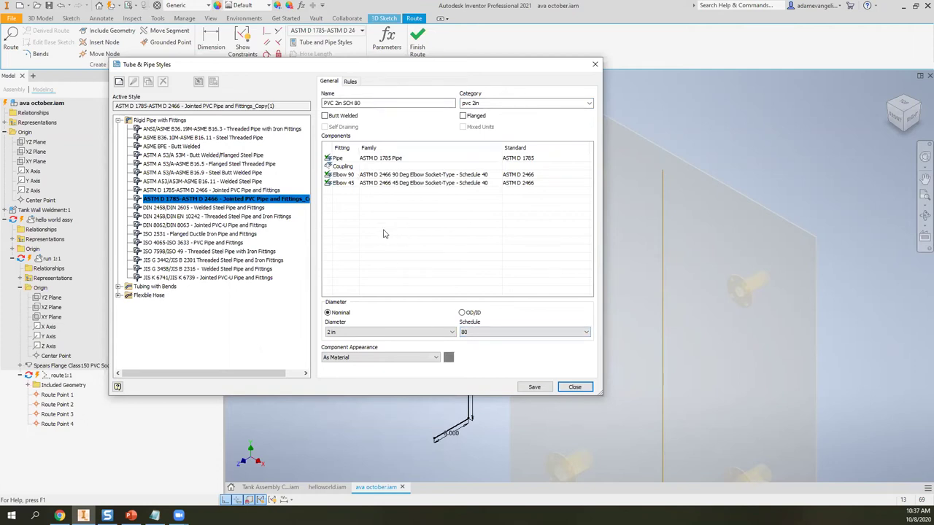
pyautogui.click(528, 387)
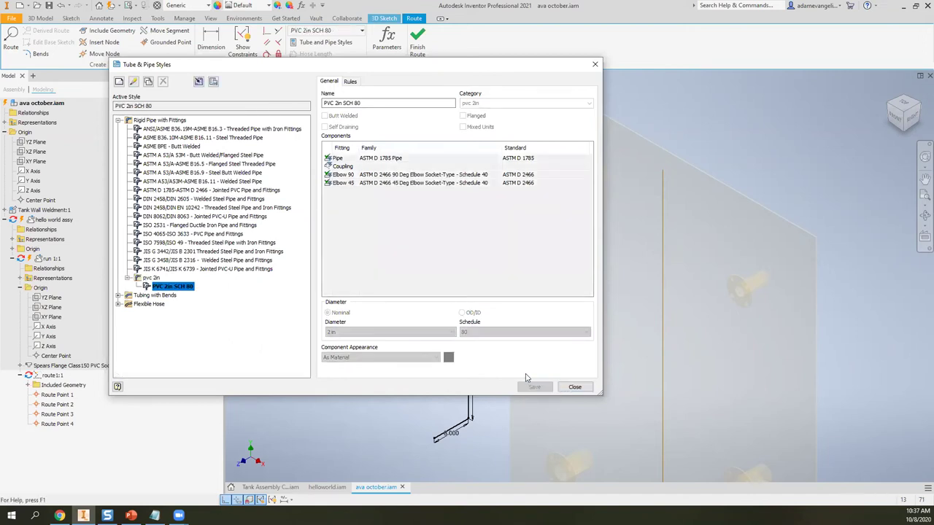
# - Review the saved PVC 2in SCH 80 style's components under the pvc 2in category, and close the styles
pyautogui.click(151, 278)
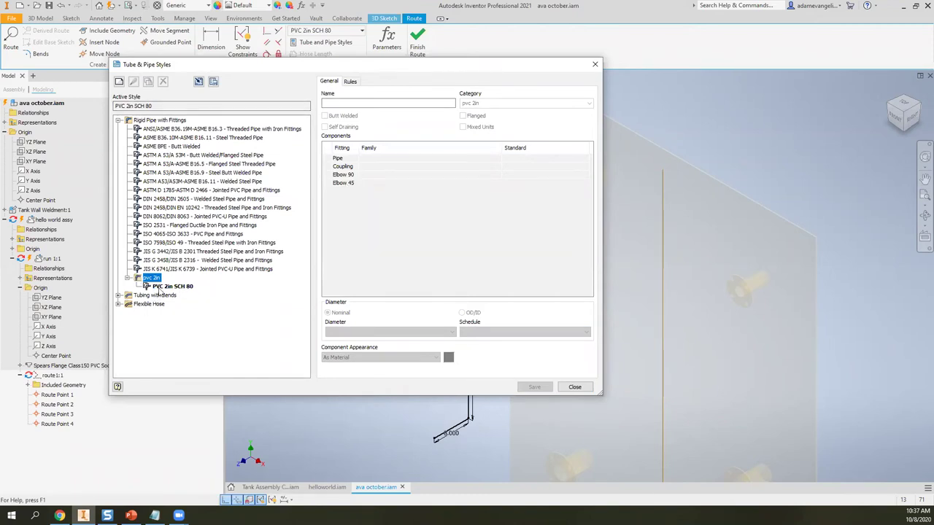
pyautogui.click(167, 287)
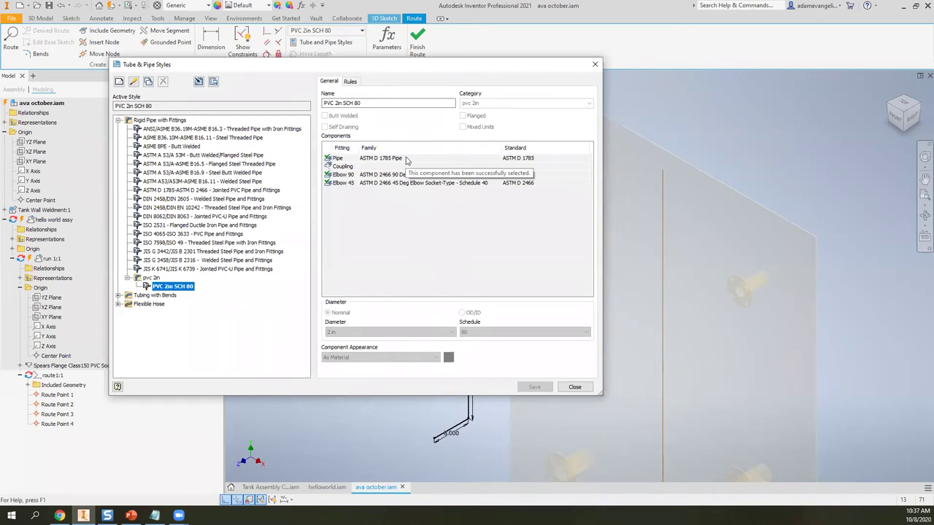
pyautogui.click(178, 260)
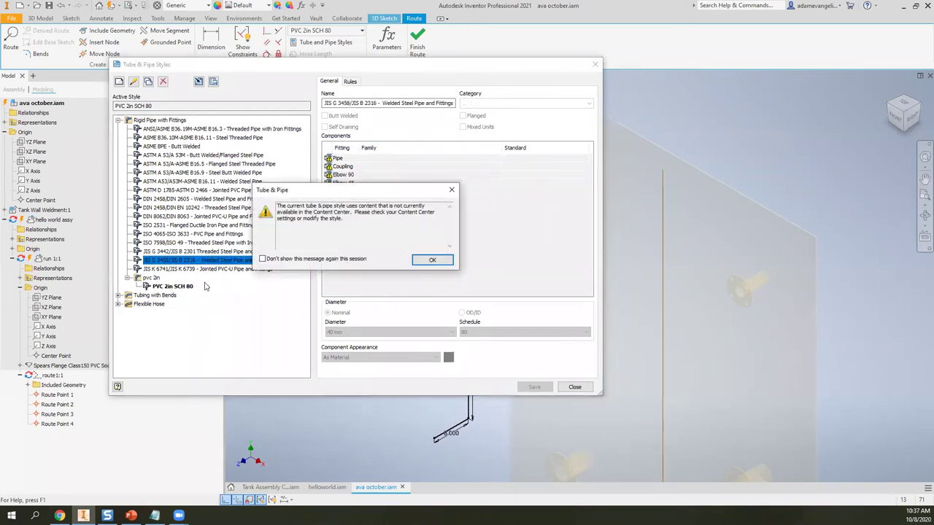
pyautogui.press('Return')
pyautogui.click(176, 288)
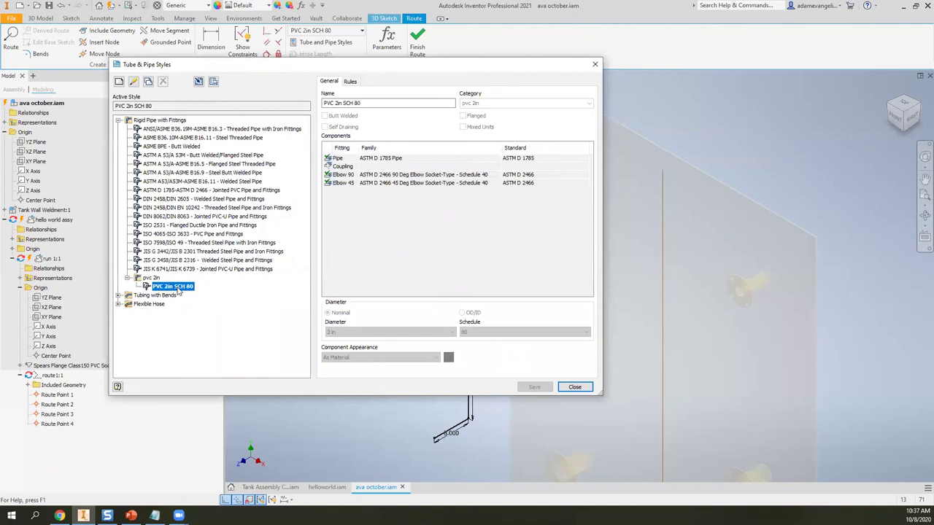
pyautogui.rightClick(178, 289)
pyautogui.click(132, 345)
pyautogui.click(573, 388)
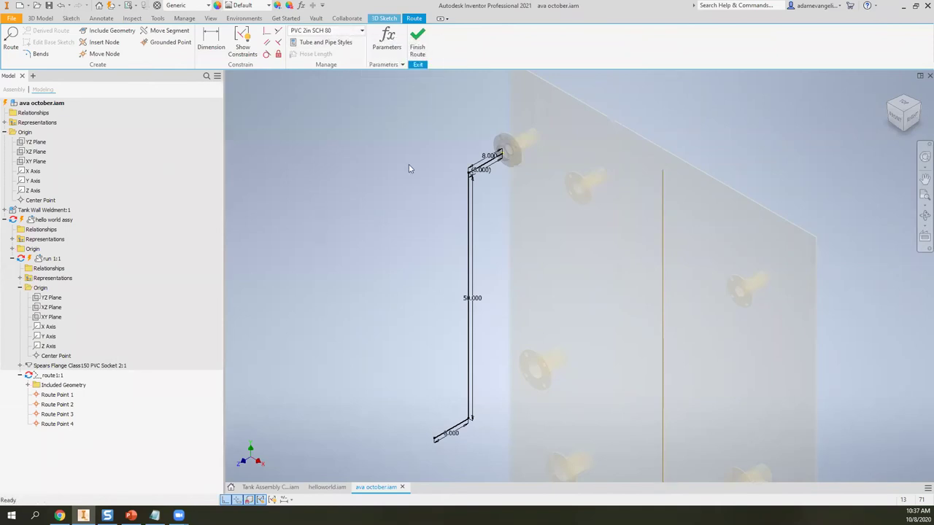
# - Finish the route and populate it with pipe and fittings in the PVC 2in SCH 80 style
pyautogui.moveTo(511, 236)
pyautogui.mouseDown(button='middle')
pyautogui.moveTo(496, 246)
pyautogui.moveTo(496, 217)
pyautogui.moveTo(496, 232)
pyautogui.mouseUp(button='middle')
pyautogui.click(417, 42)
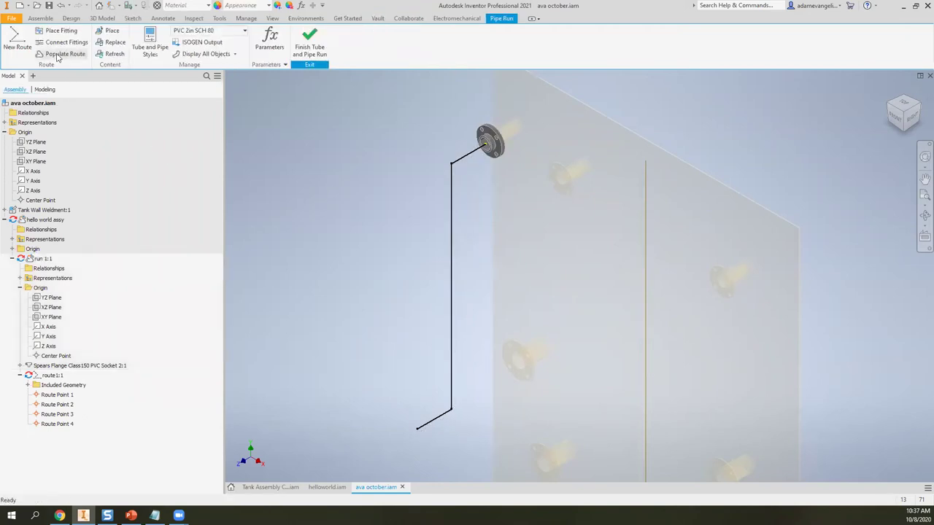
pyautogui.click(58, 55)
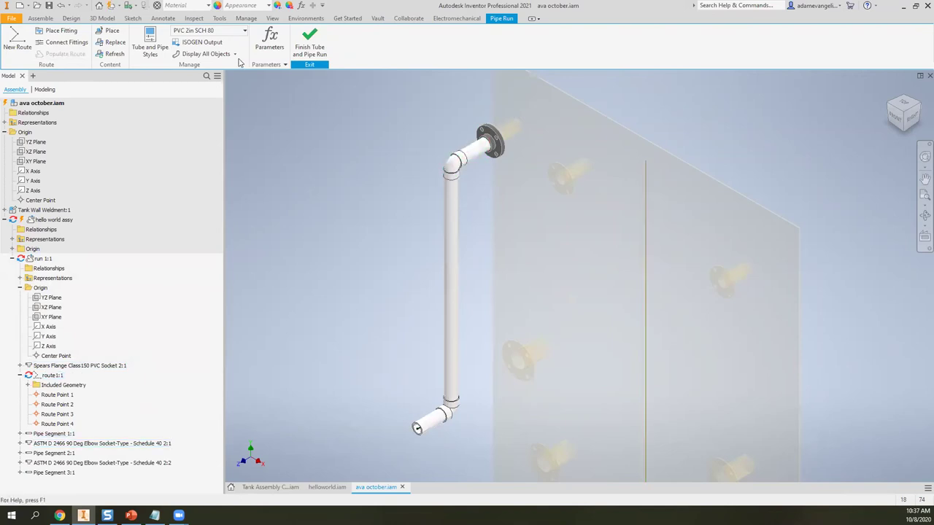
pyautogui.click(224, 32)
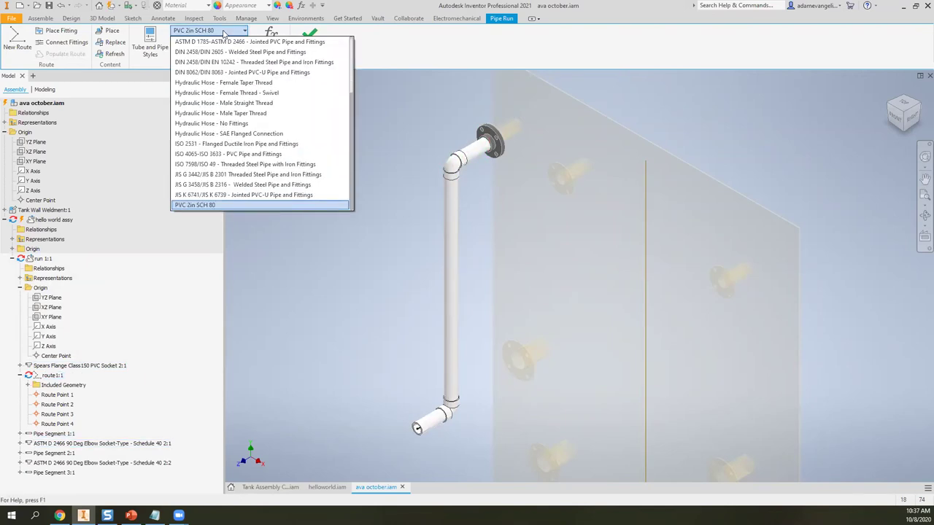
pyautogui.click(223, 32)
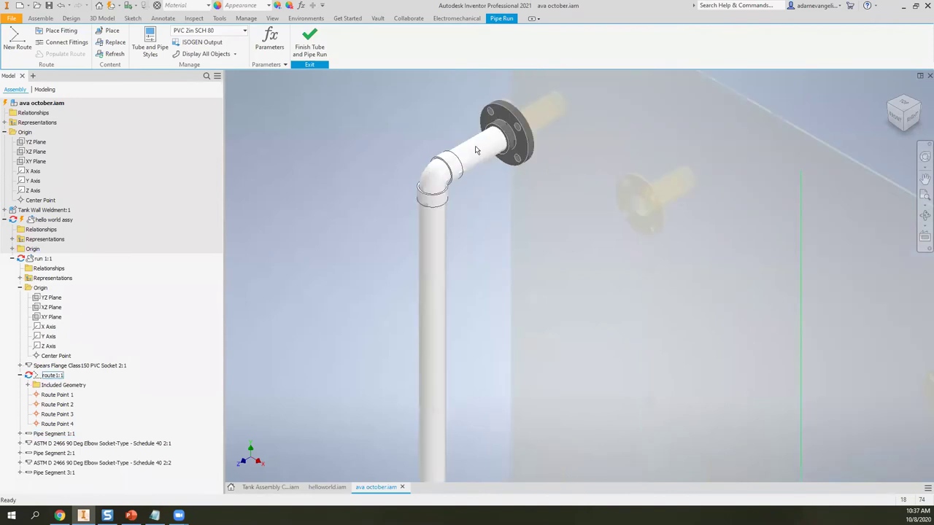
# - Collapse the route's points and identify the run's flange, route, pipe segments and 90-degree elbows one by one in the model
pyautogui.click(20, 375)
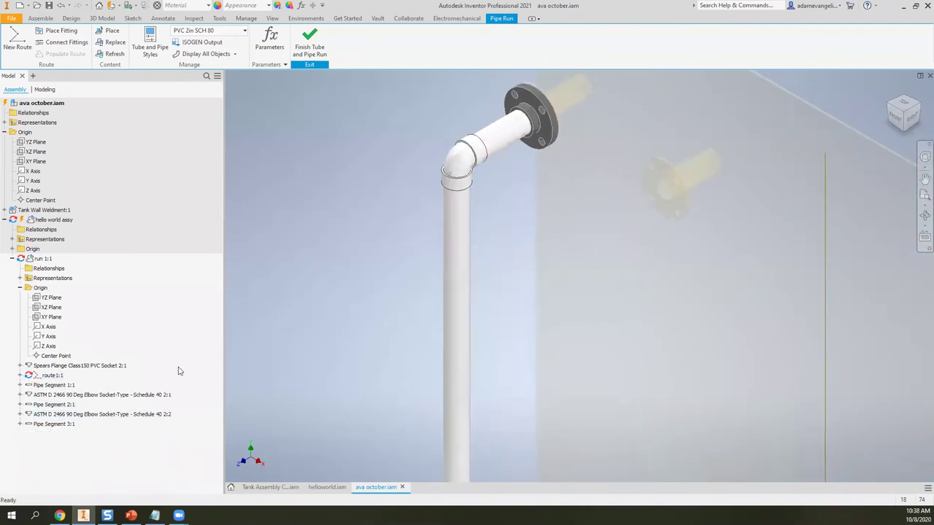
pyautogui.click(34, 366)
pyautogui.click(36, 366)
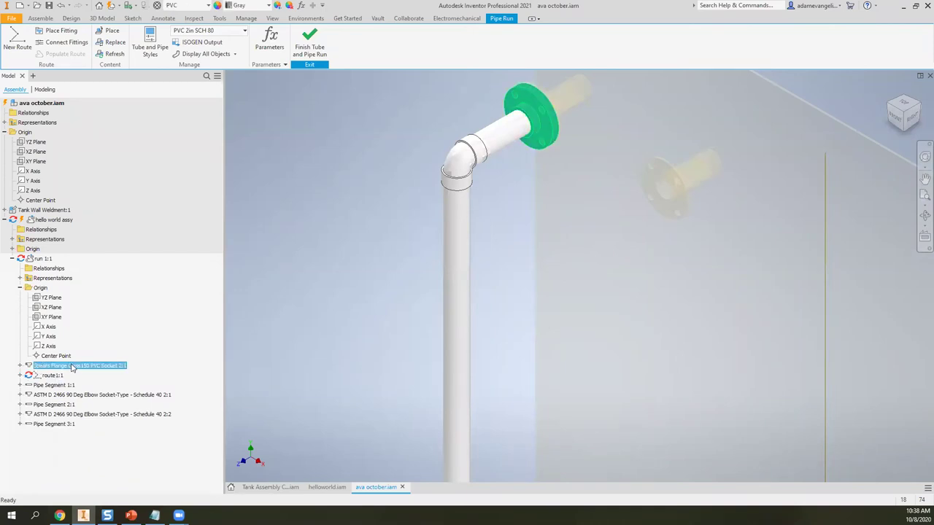
pyautogui.click(51, 376)
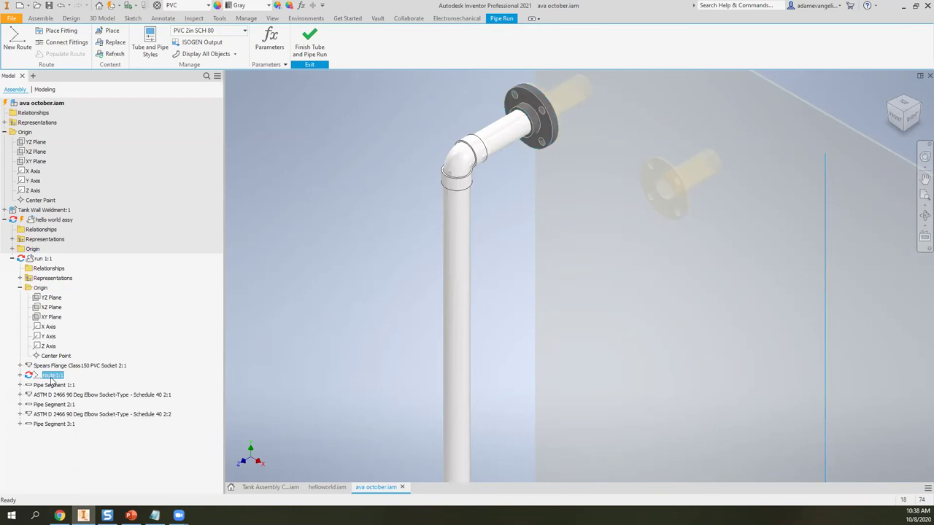
pyautogui.scroll(-5, 468, 164)
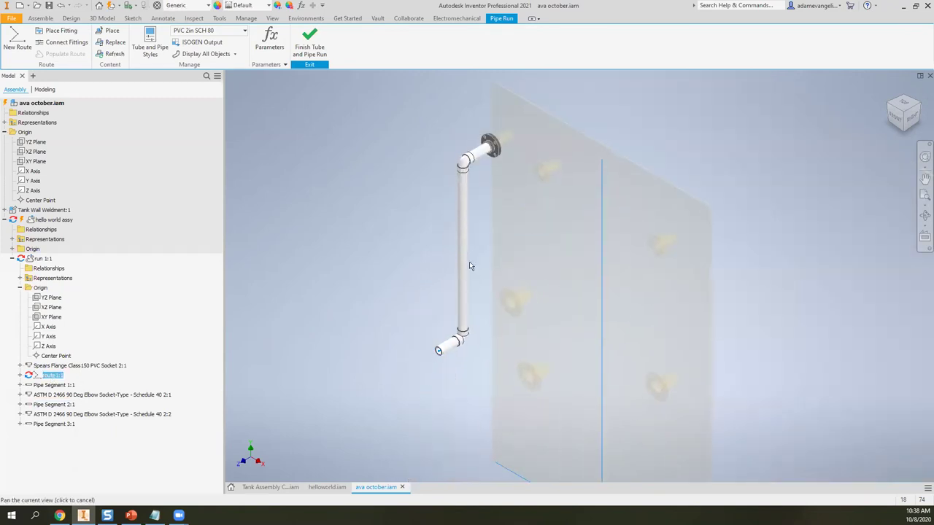
pyautogui.click(70, 386)
pyautogui.click(58, 395)
pyautogui.click(55, 404)
pyautogui.click(54, 414)
pyautogui.click(53, 424)
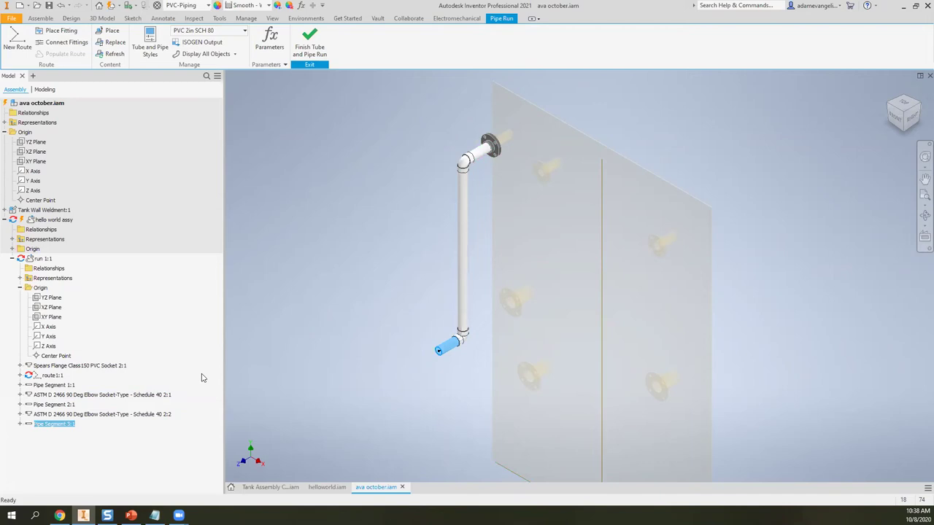
pyautogui.click(328, 321)
pyautogui.keyDown('shift'); pyautogui.moveTo(328, 321); pyautogui.dragTo(369, 302, button='middle'); pyautogui.keyUp('shift')
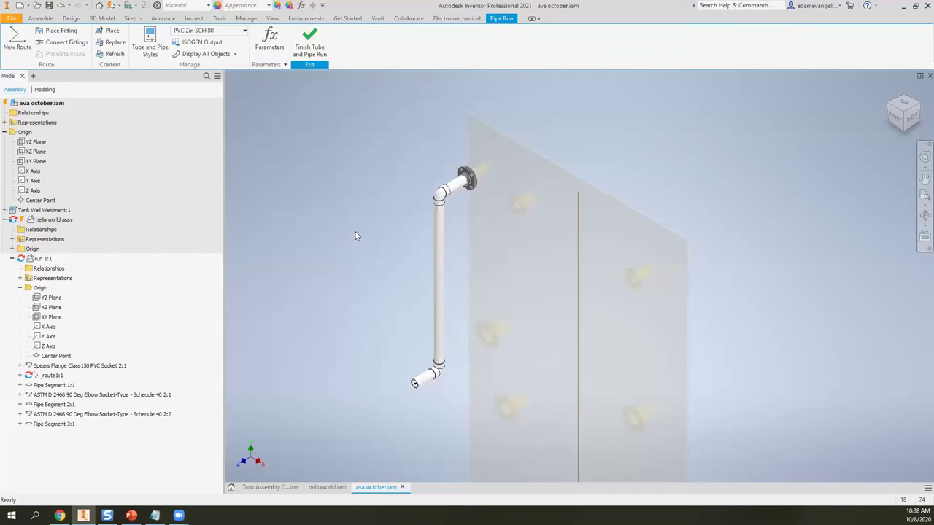
pyautogui.moveTo(356, 253); pyautogui.dragTo(358, 269, button='middle')
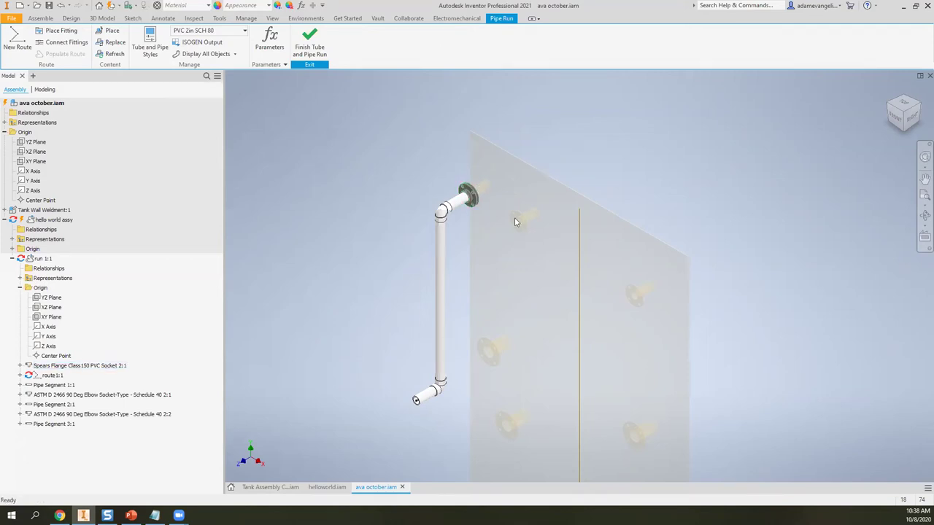
pyautogui.moveTo(490, 318); pyautogui.dragTo(566, 267, button='middle')
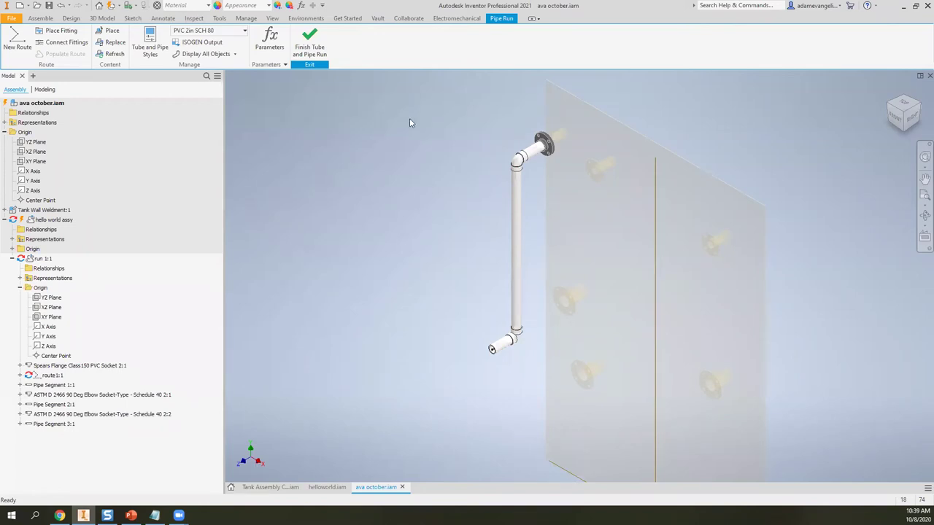
pyautogui.moveTo(401, 329); pyautogui.dragTo(369, 335, button='middle')
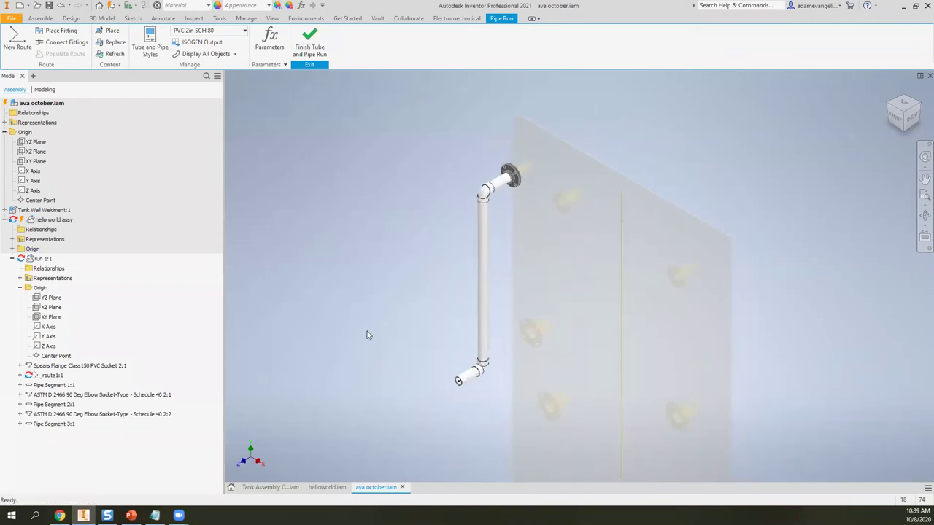
# - Check the installed Inventor Professional build and release information, and close it
pyautogui.click(874, 5)
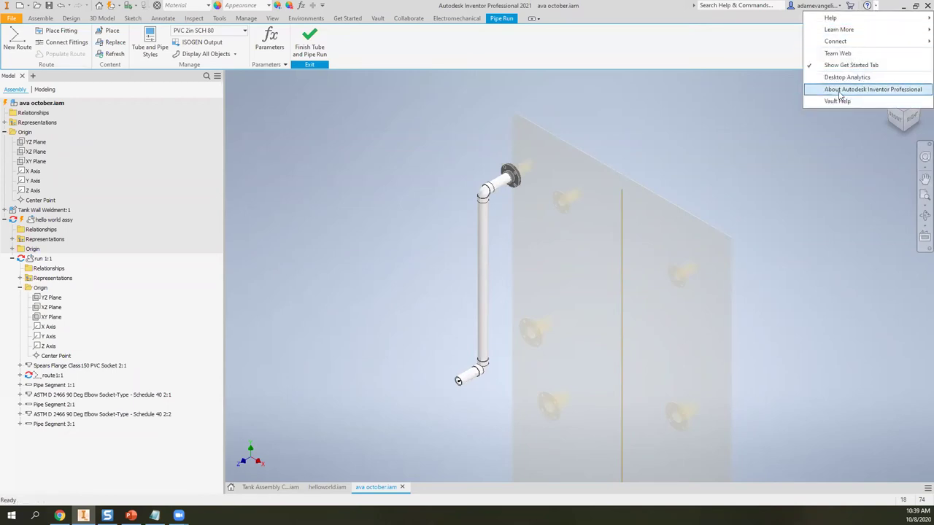
pyautogui.click(840, 89)
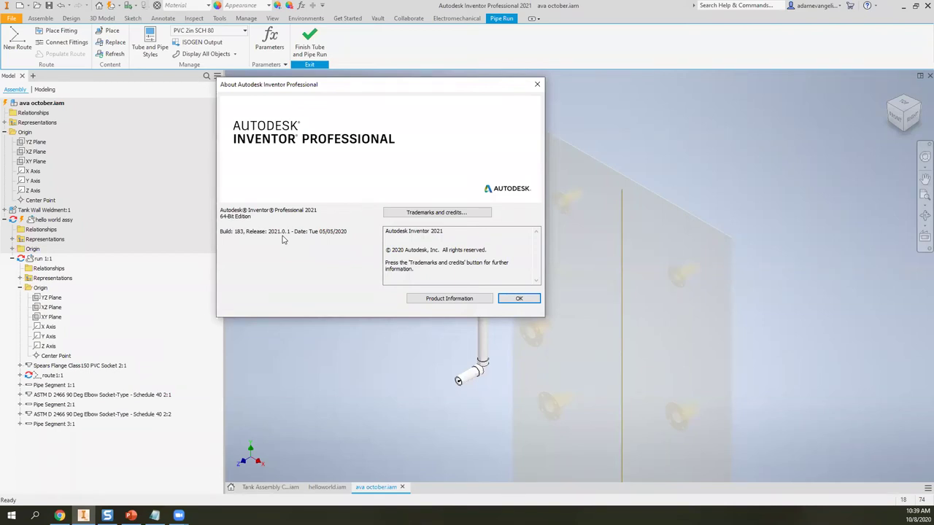
pyautogui.click(519, 300)
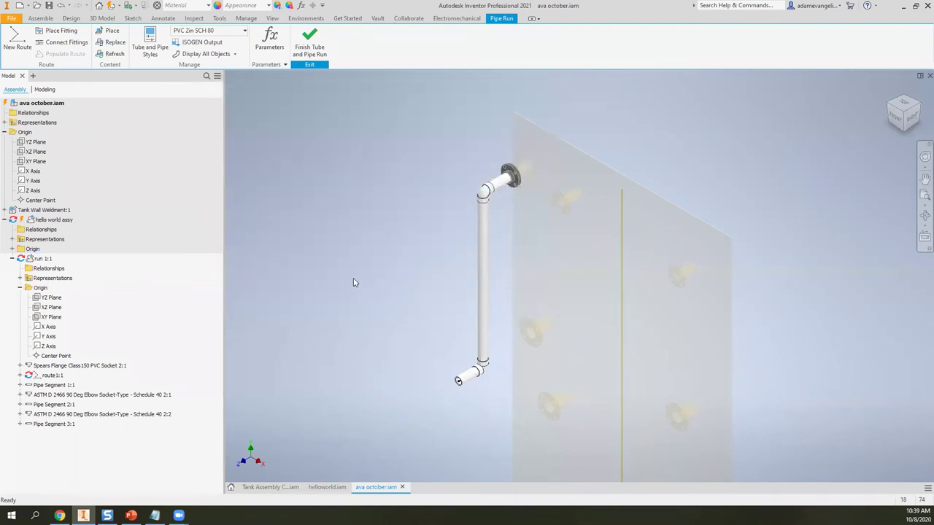
# - Create a second route in the run with the file name ava october.Route02, without placing any route points
pyautogui.click(17, 40)
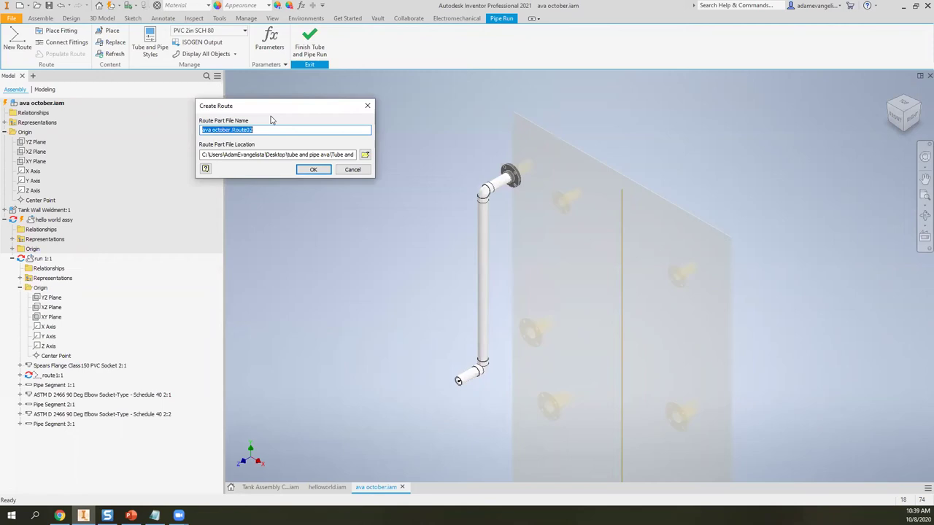
pyautogui.click(313, 169)
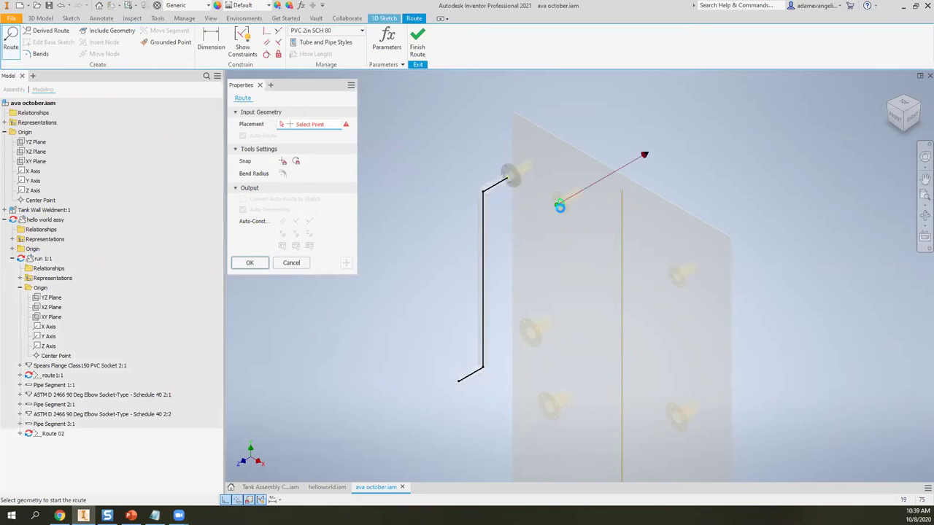
pyautogui.press('Escape')
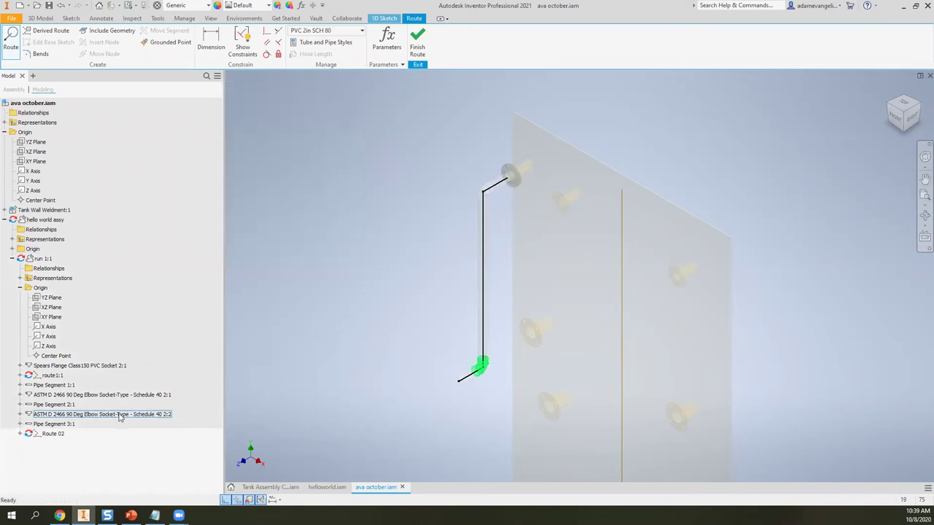
# - Open the run's first route for editing, inspect its dimensioned segments and free end, and leave the edit
pyautogui.click(50, 375)
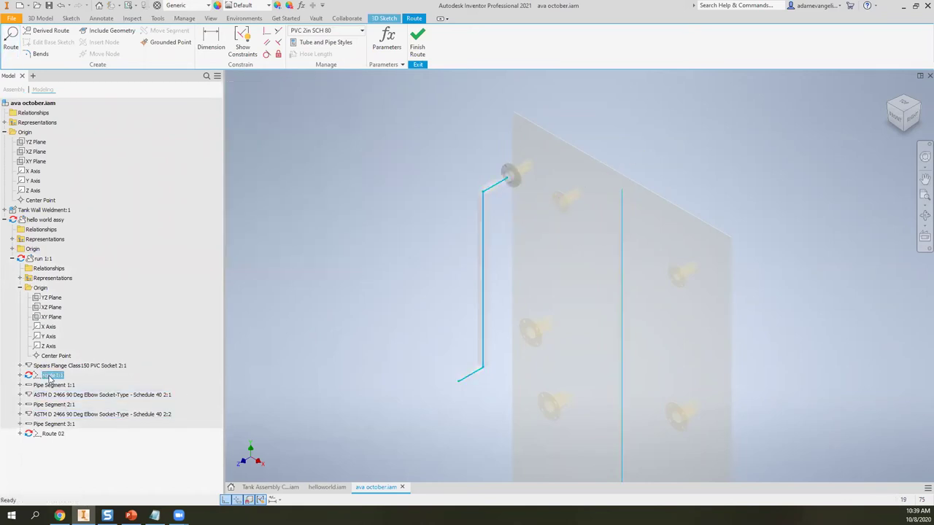
pyautogui.doubleClick(51, 376)
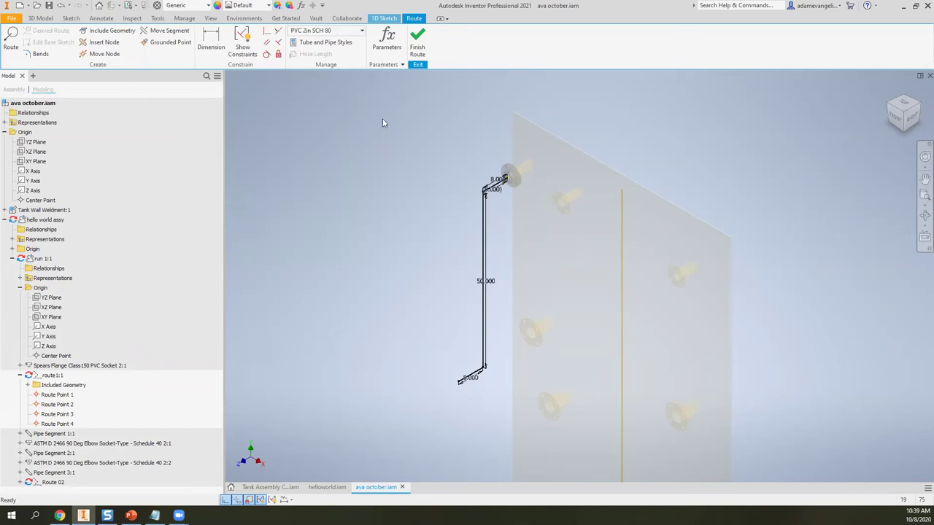
pyautogui.click(417, 48)
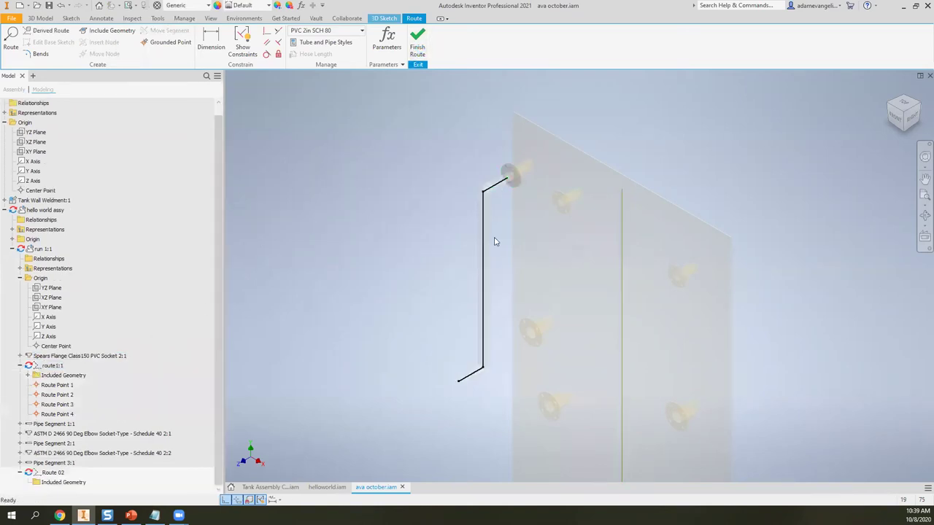
pyautogui.click(38, 366)
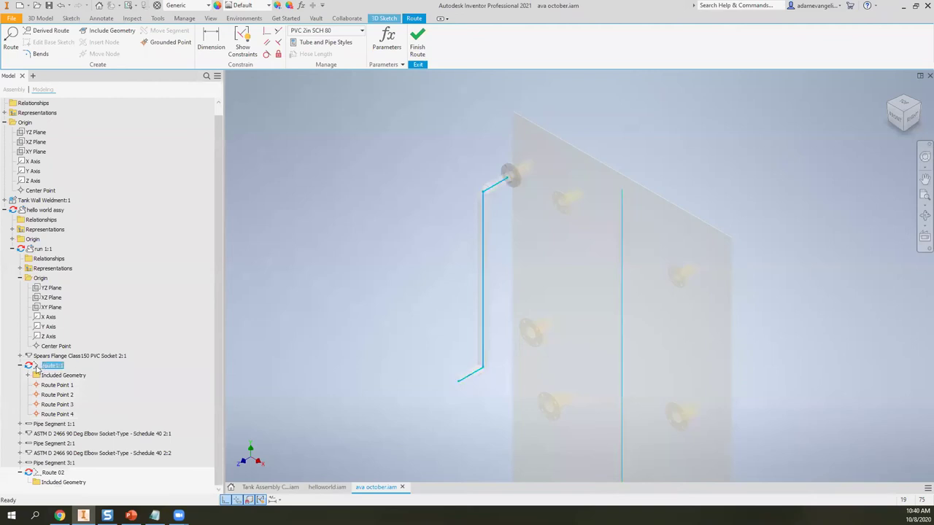
pyautogui.doubleClick(38, 366)
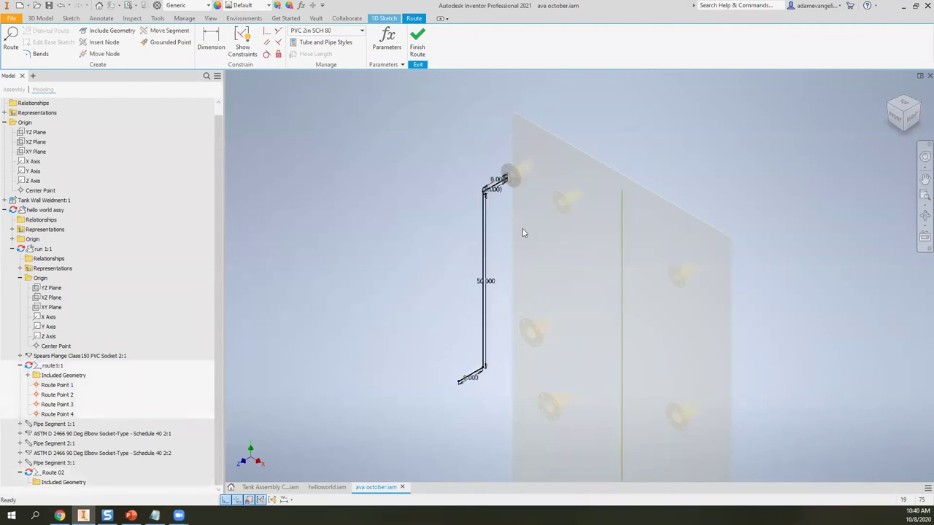
pyautogui.scroll(-3, 522, 228)
pyautogui.moveTo(431, 462); pyautogui.dragTo(447, 388, button='middle')
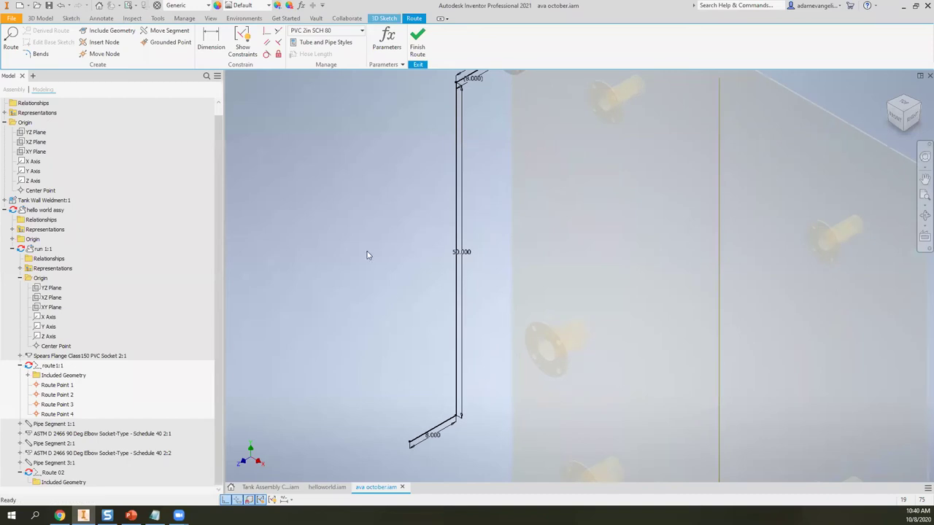
pyautogui.moveTo(367, 255); pyautogui.dragTo(387, 267, button='middle')
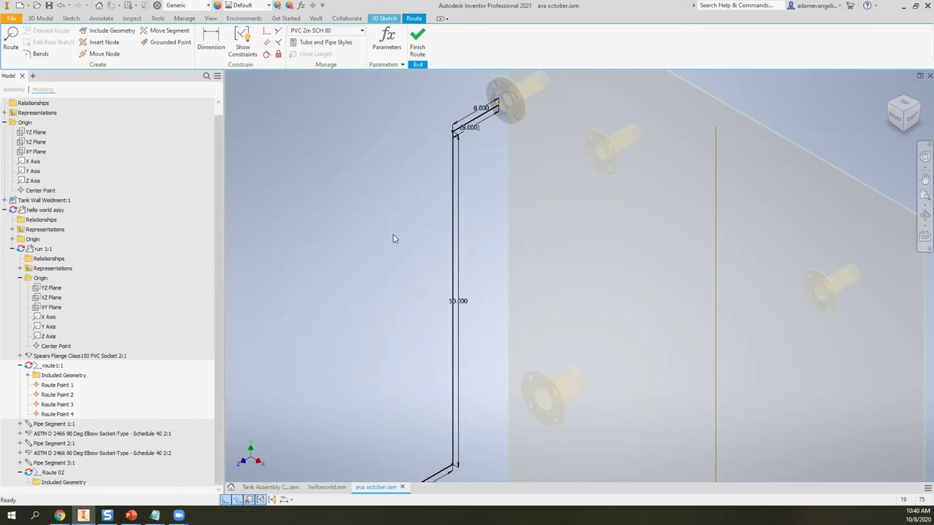
pyautogui.click(350, 233)
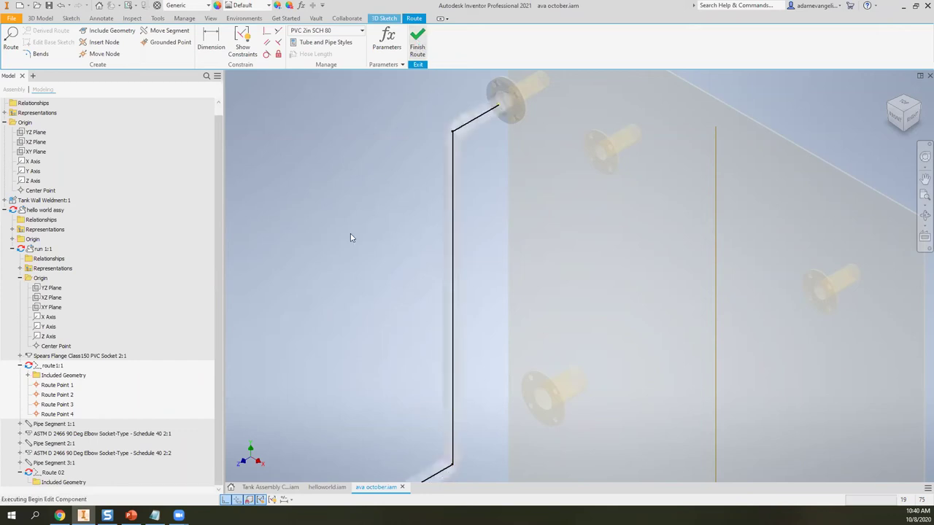
pyautogui.scroll(-2, 336, 292)
pyautogui.moveTo(359, 289); pyautogui.dragTo(388, 235, button='middle')
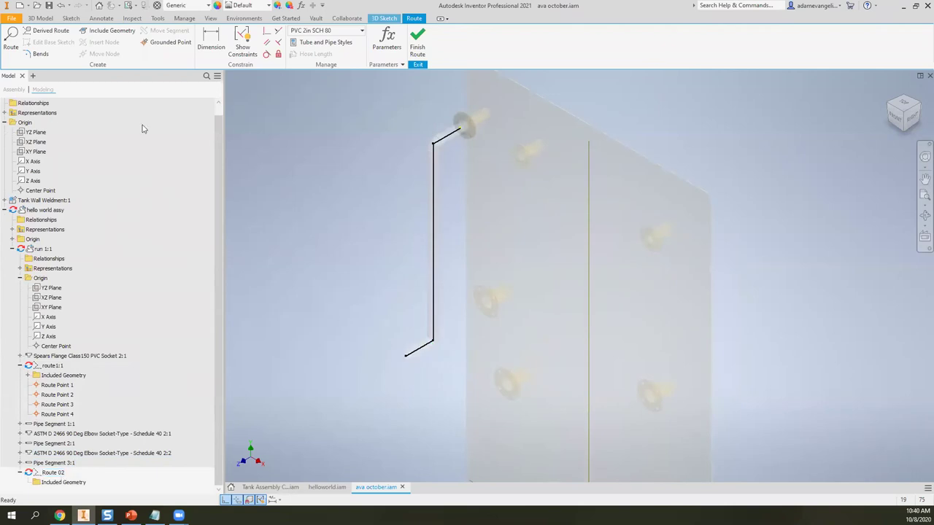
# - Reopen the first route and start extending it from its free lower end, with auto-constraints parallel to the X, Y and Z axes
pyautogui.click(11, 41)
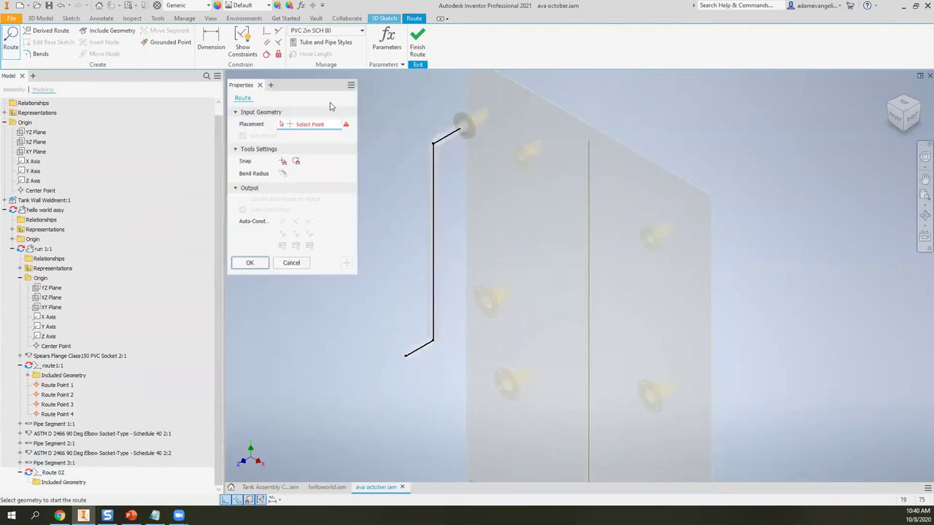
pyautogui.click(261, 85)
pyautogui.doubleClick(52, 365)
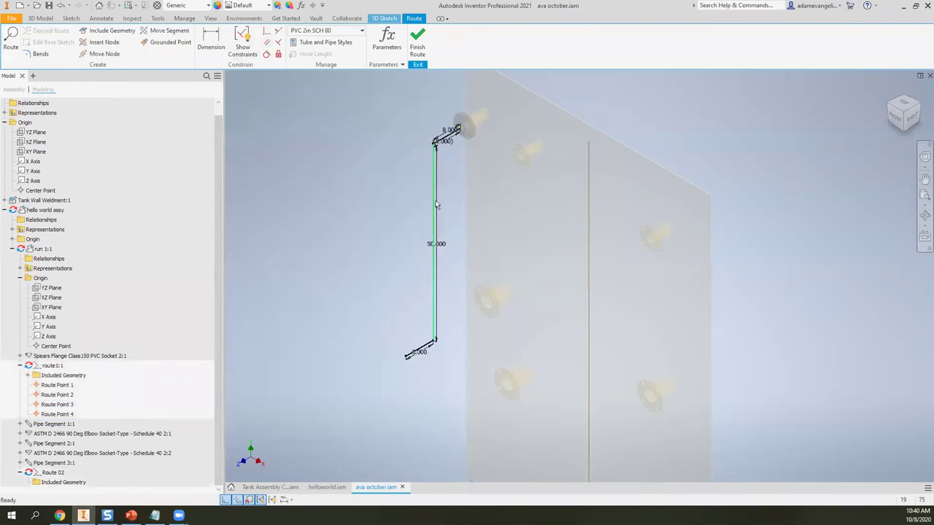
pyautogui.click(12, 37)
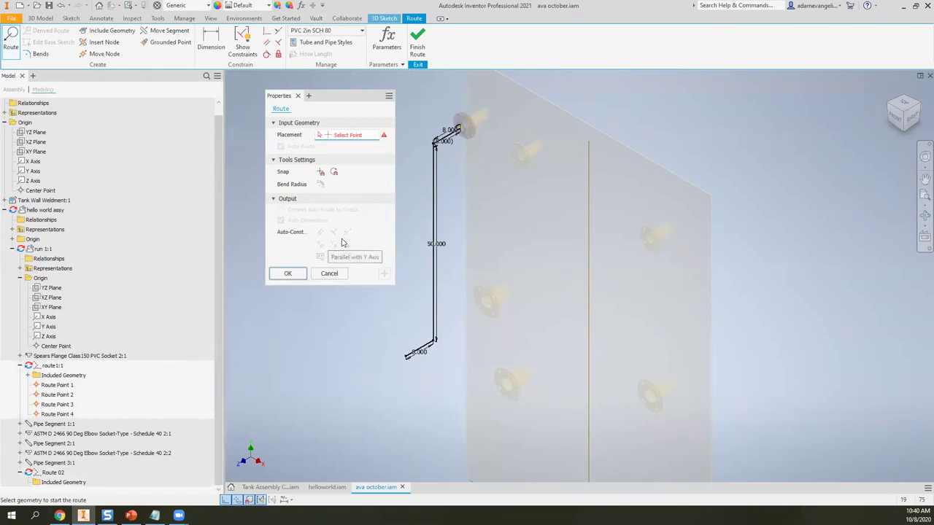
pyautogui.moveTo(394, 306); pyautogui.dragTo(481, 290, button='middle')
pyautogui.scroll(3, 481, 292)
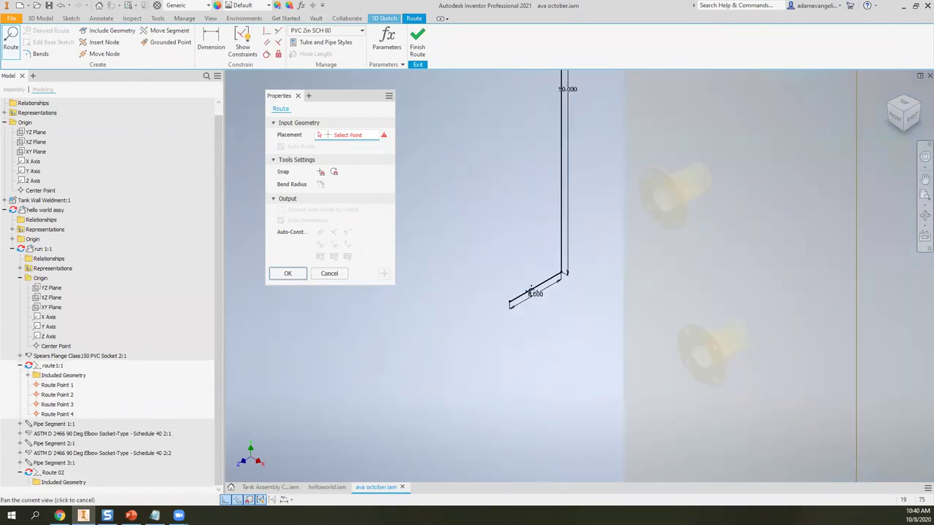
pyautogui.click(503, 329)
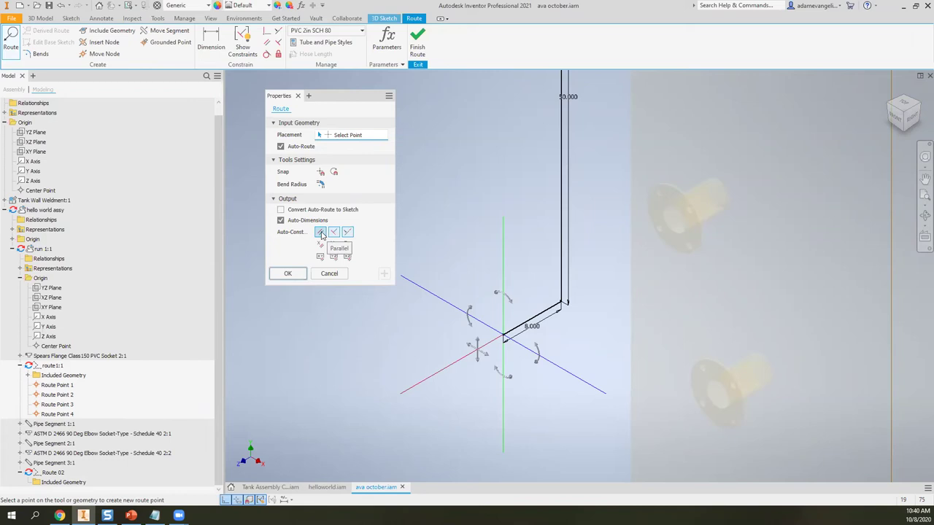
pyautogui.click(321, 233)
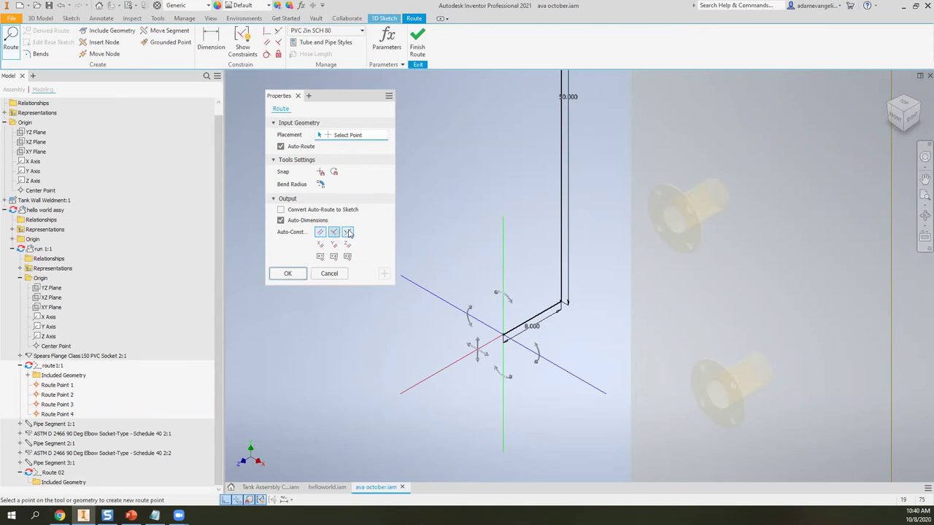
pyautogui.click(349, 232)
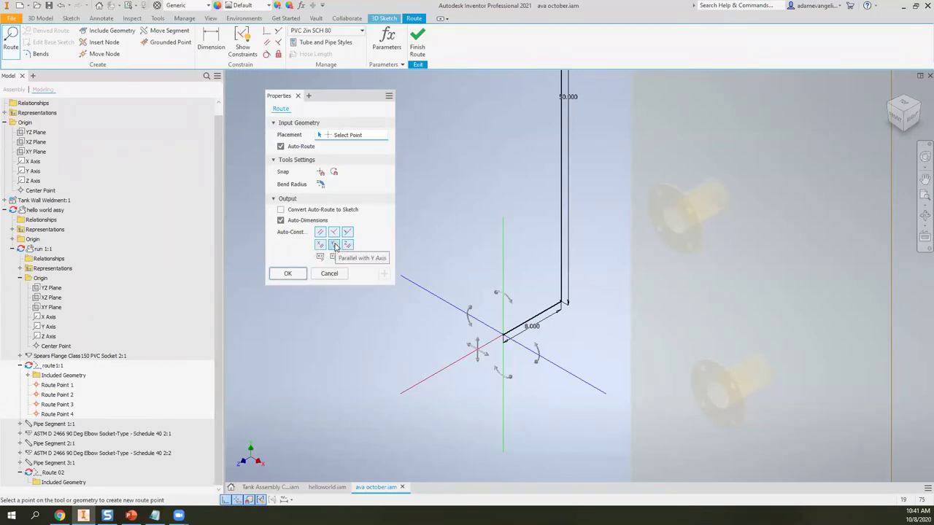
# - Add a horizontal segment about 8.8 long and a downward segment about 11.4 long to the first route, and finish editing it
pyautogui.click(566, 371)
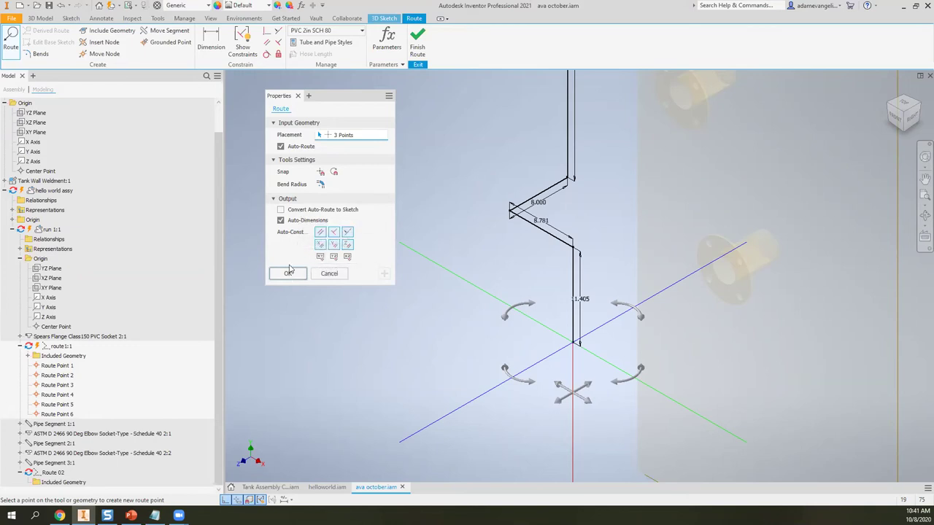
pyautogui.scroll(-2, 473, 273)
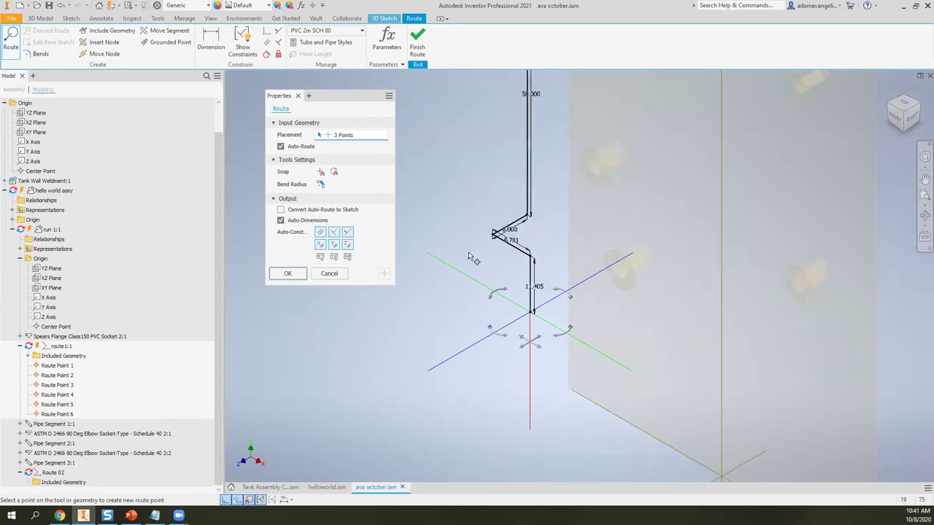
pyautogui.moveTo(473, 273); pyautogui.dragTo(430, 330, button='middle')
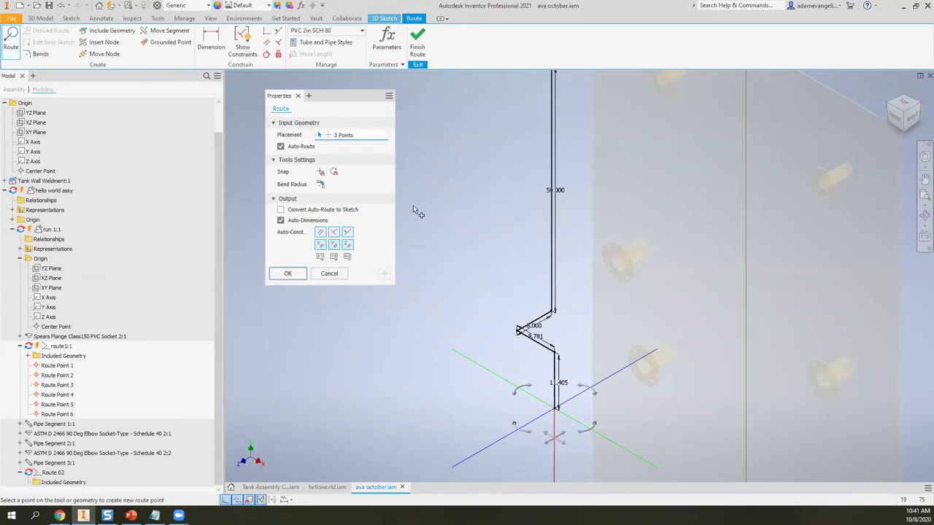
pyautogui.keyDown('shift'); pyautogui.moveTo(413, 205); pyautogui.dragTo(479, 275, button='middle'); pyautogui.keyUp('shift')
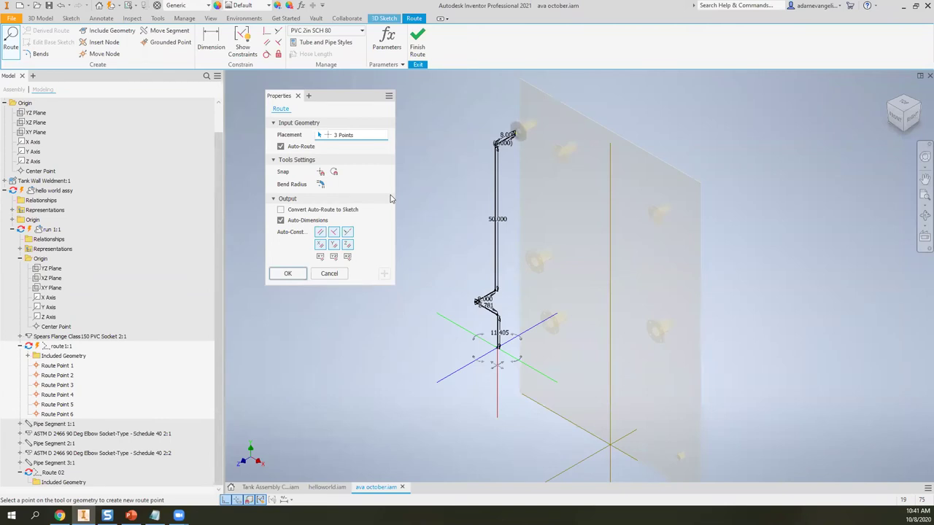
pyautogui.click(289, 274)
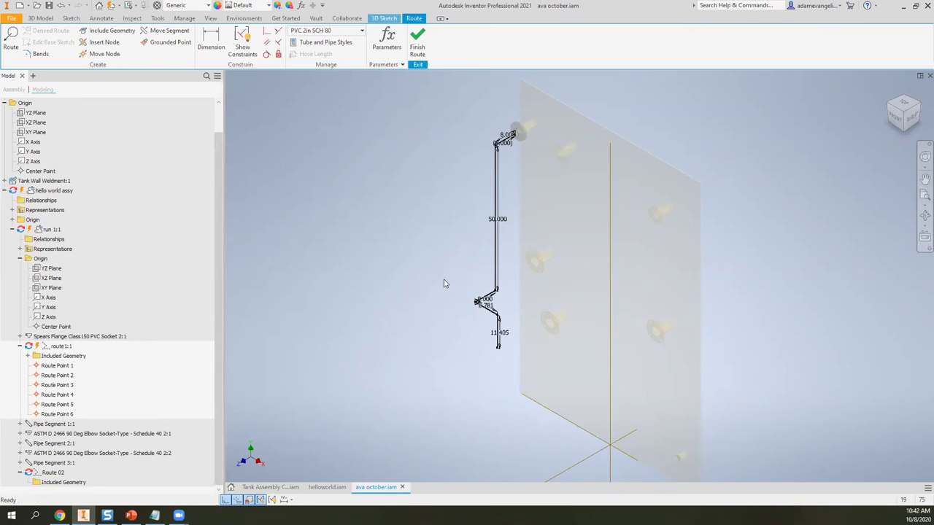
pyautogui.scroll(3, 444, 282)
pyautogui.scroll(-4, 457, 308)
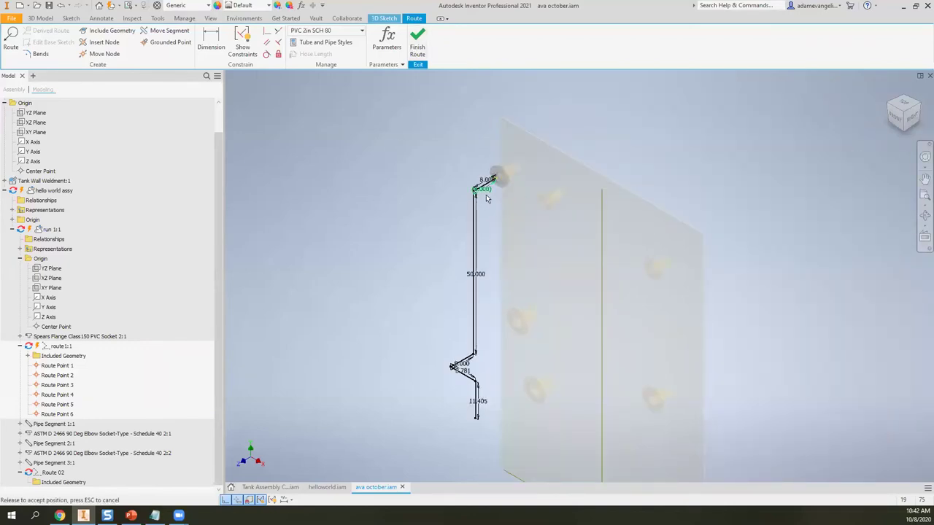
pyautogui.scroll(3, 492, 175)
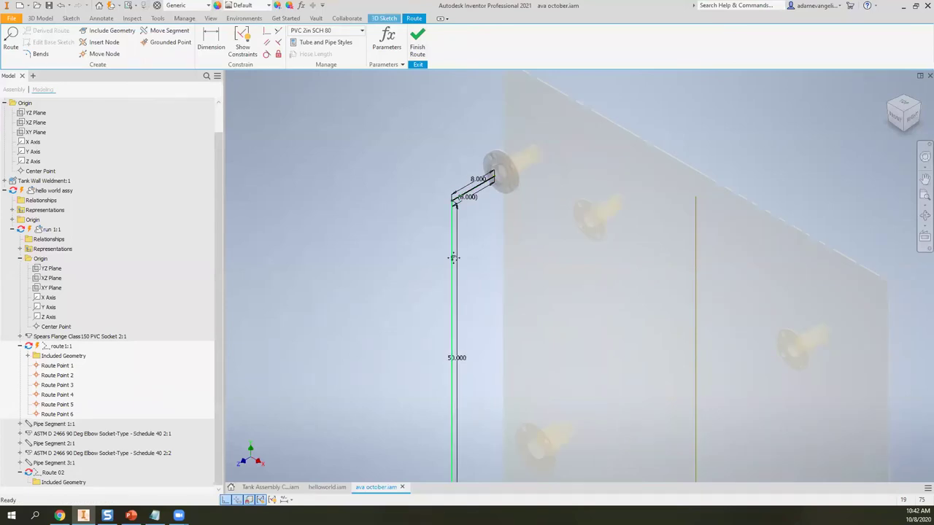
pyautogui.scroll(-2, 463, 248)
pyautogui.scroll(2, 418, 319)
pyautogui.press('F5')
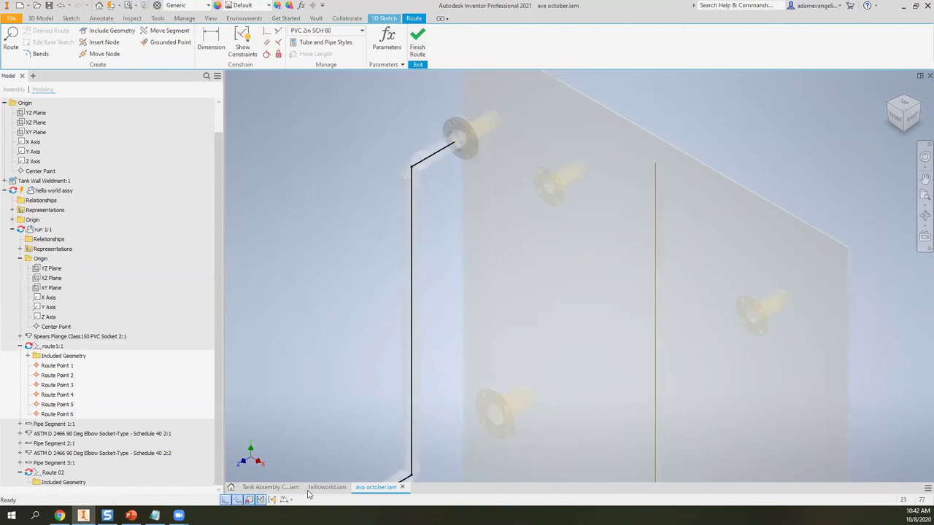
# - Switch to the completed tank assembly and examine how its pipe runs connect flanges, elbows, tees and valves
pyautogui.click(270, 487)
pyautogui.scroll(5, 498, 453)
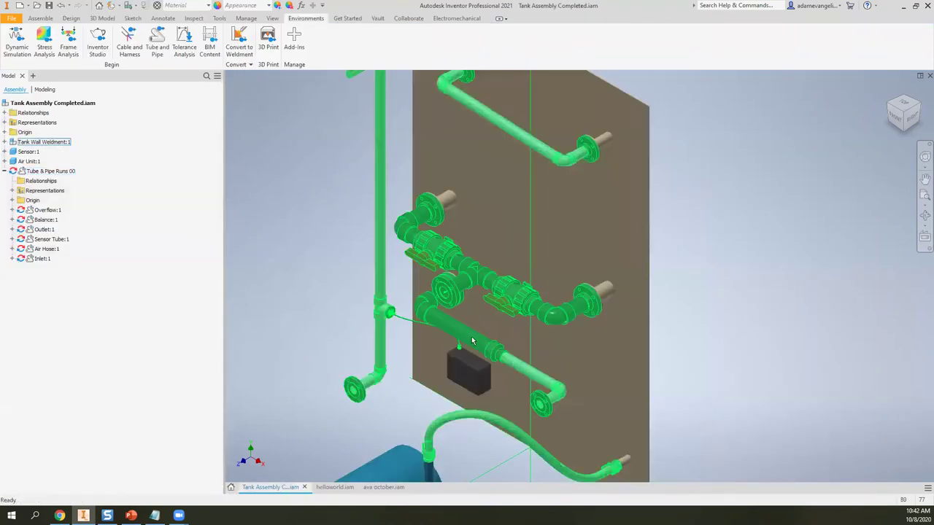
pyautogui.moveTo(499, 380); pyautogui.dragTo(501, 311, button='middle')
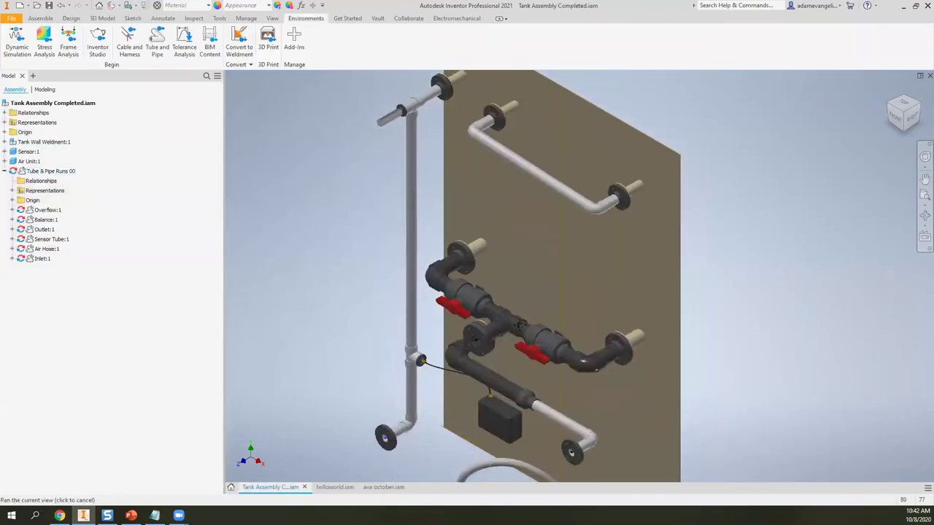
pyautogui.click(503, 321)
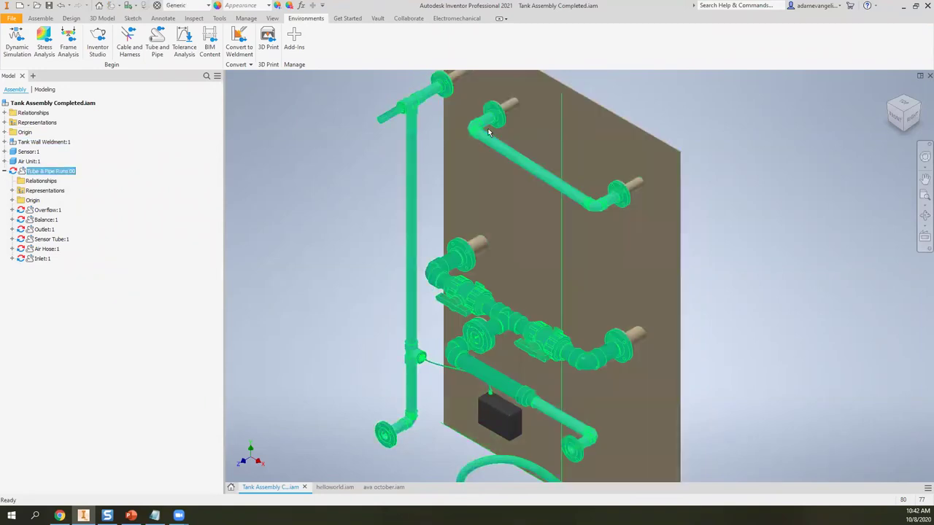
pyautogui.click(429, 181)
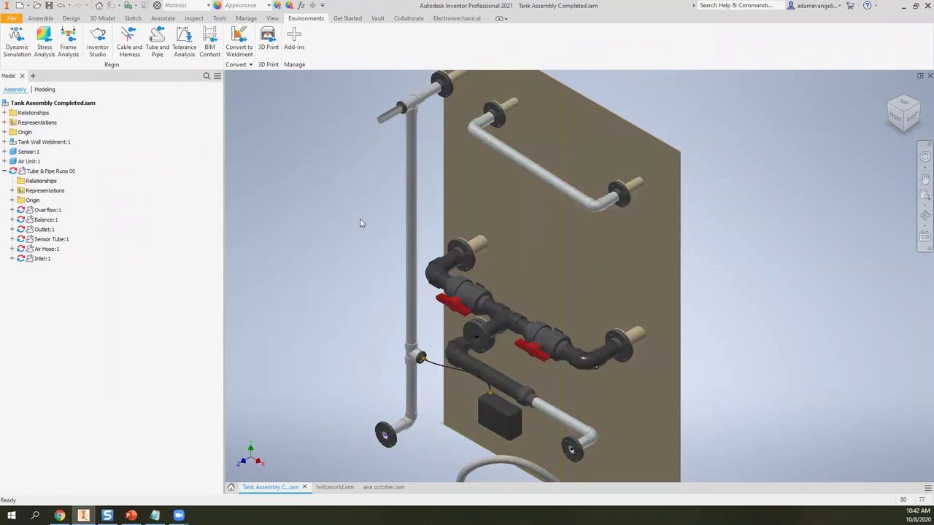
pyautogui.click(464, 293)
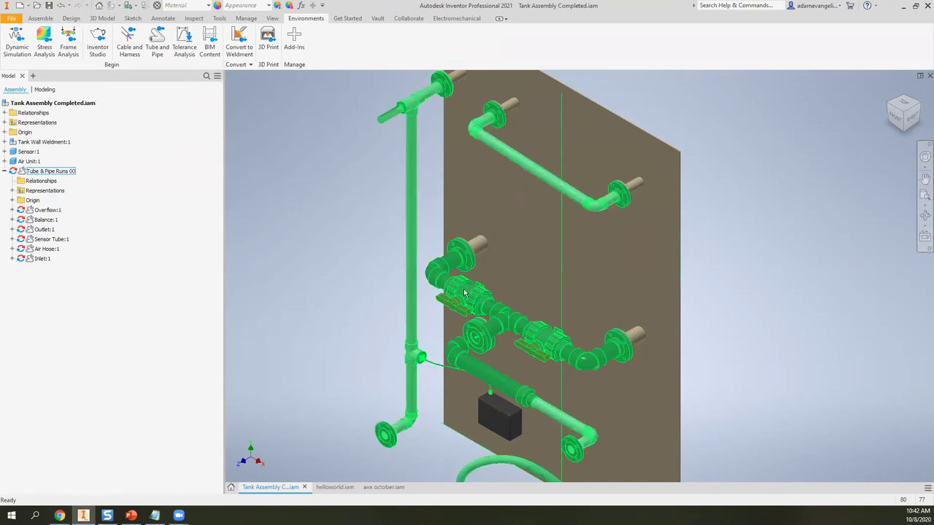
pyautogui.click(329, 267)
pyautogui.click(478, 277)
pyautogui.click(382, 365)
# - Return to the ava october assembly and finish the open route, updating the run's pipes and fittings along the extended path
pyautogui.click(384, 486)
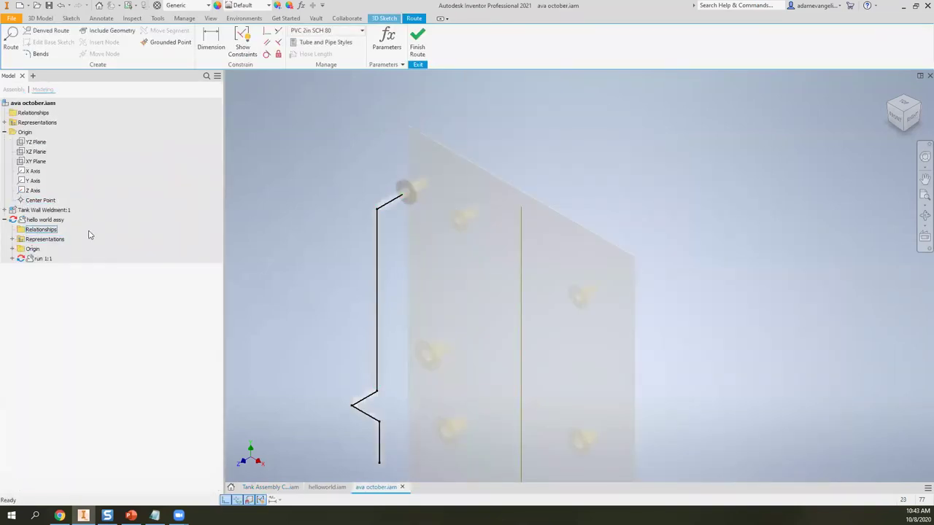
pyautogui.click(417, 43)
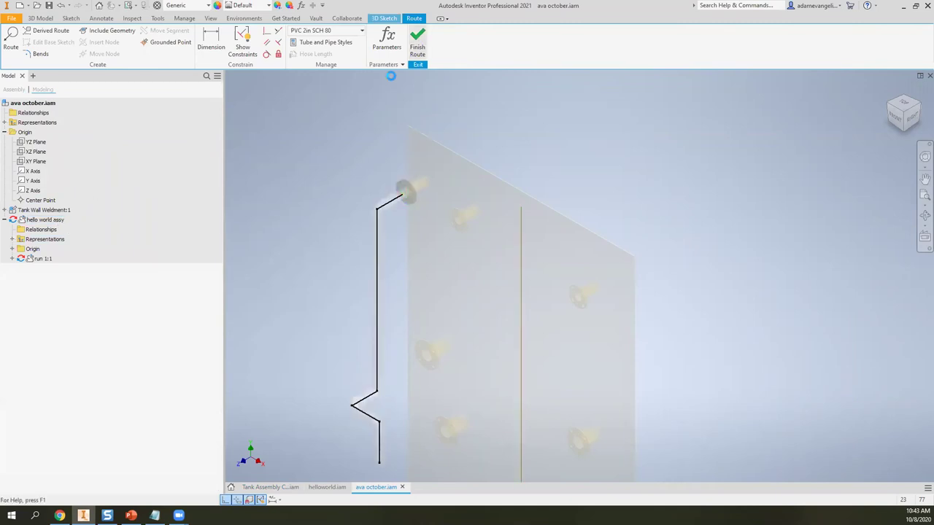
pyautogui.click(13, 259)
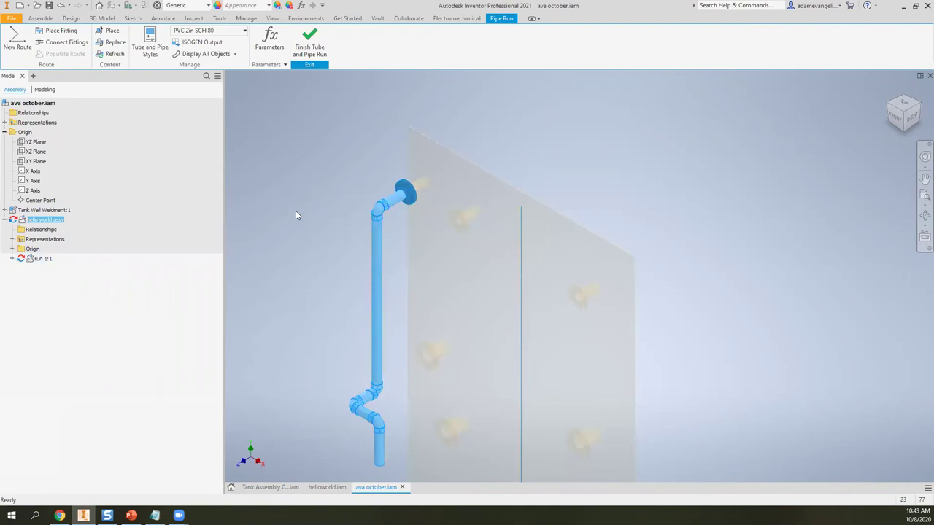
# - Return to the tube and pipe runs level of the assembly and create a new pipe run named run 2
pyautogui.doubleClick(40, 220)
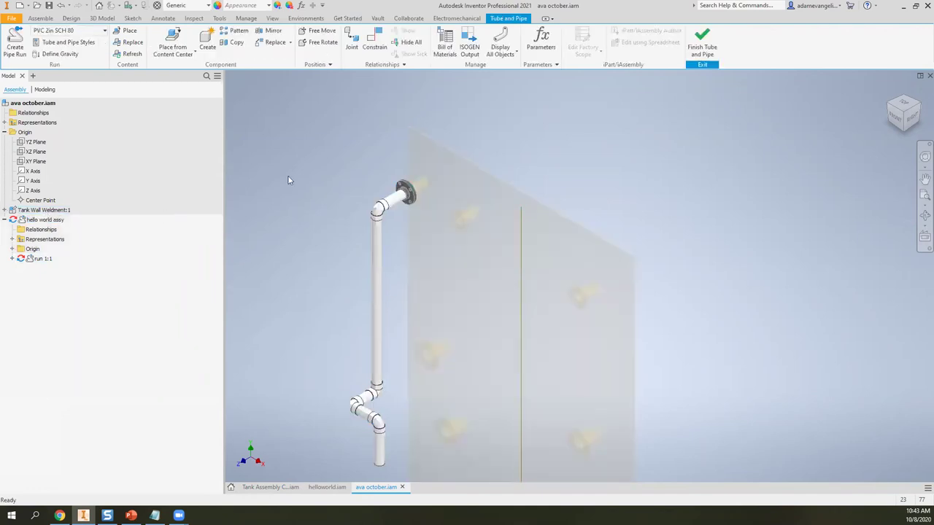
pyautogui.click(15, 47)
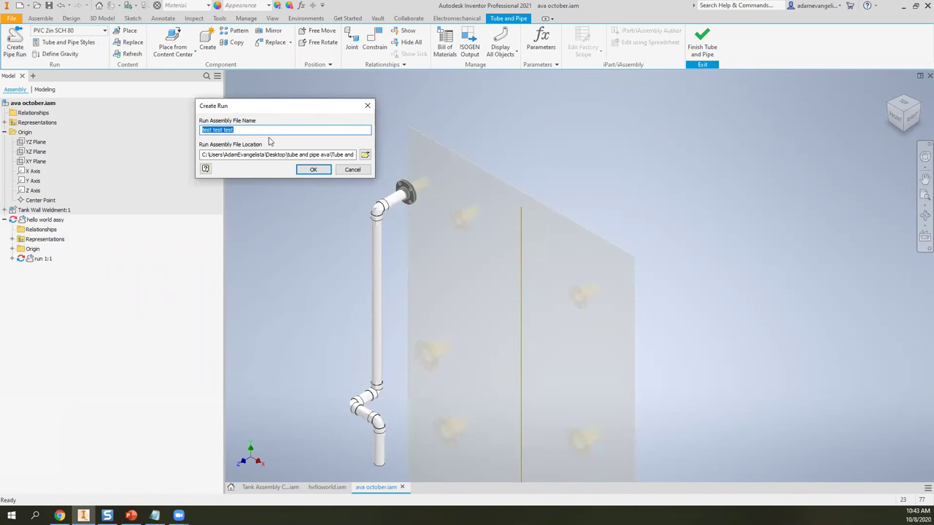
pyautogui.press('BackSpace')
pyautogui.write('run 2')
pyautogui.press('Return')
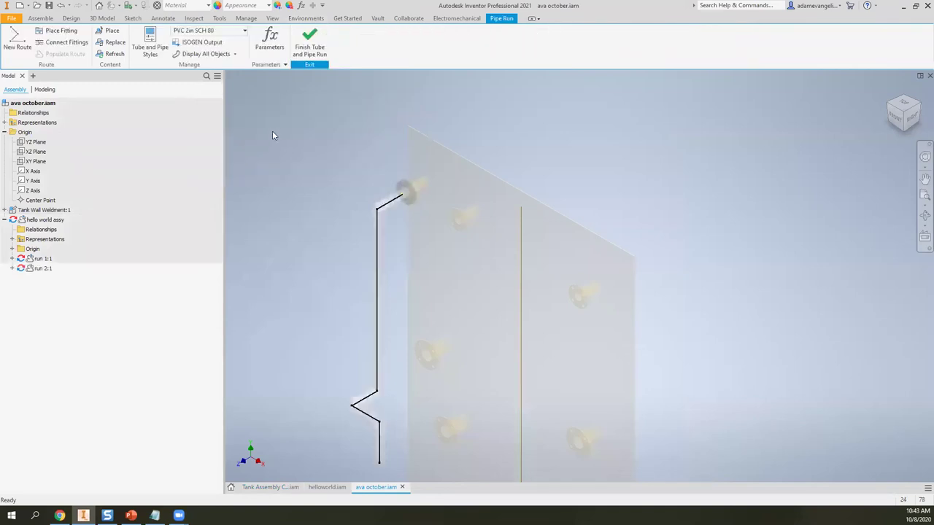
# - Examine the two-valve run between the wall flanges in Tank Assembly Completed as a reference, and return to ava october
pyautogui.keyDown('shift'); pyautogui.moveTo(339, 294); pyautogui.dragTo(333, 270, button='middle'); pyautogui.keyUp('shift')
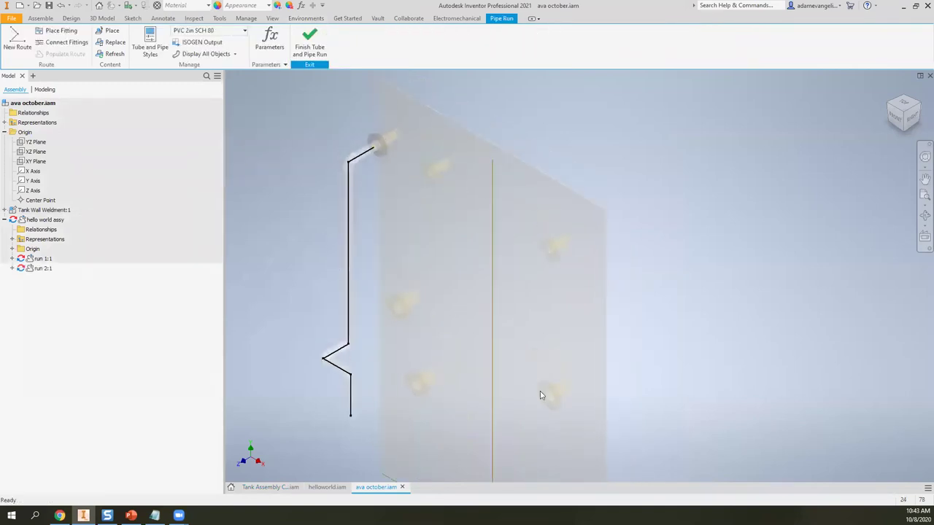
pyautogui.keyDown('shift'); pyautogui.moveTo(540, 392); pyautogui.dragTo(392, 262, button='middle'); pyautogui.keyUp('shift')
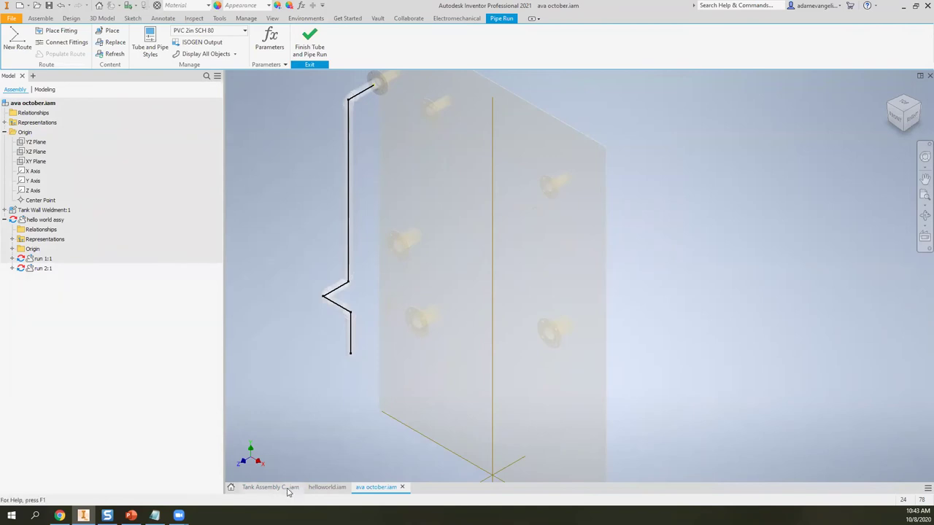
pyautogui.click(290, 487)
pyautogui.click(523, 330)
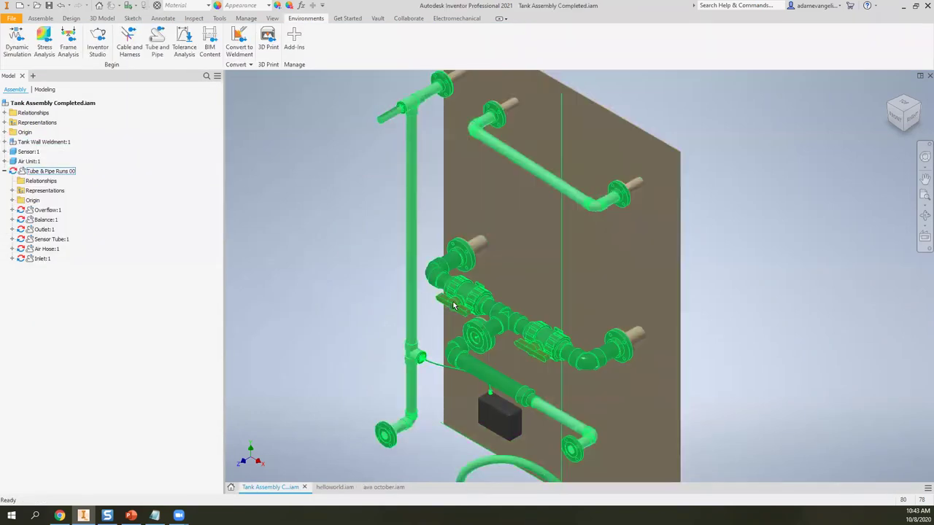
pyautogui.scroll(-3, 523, 330)
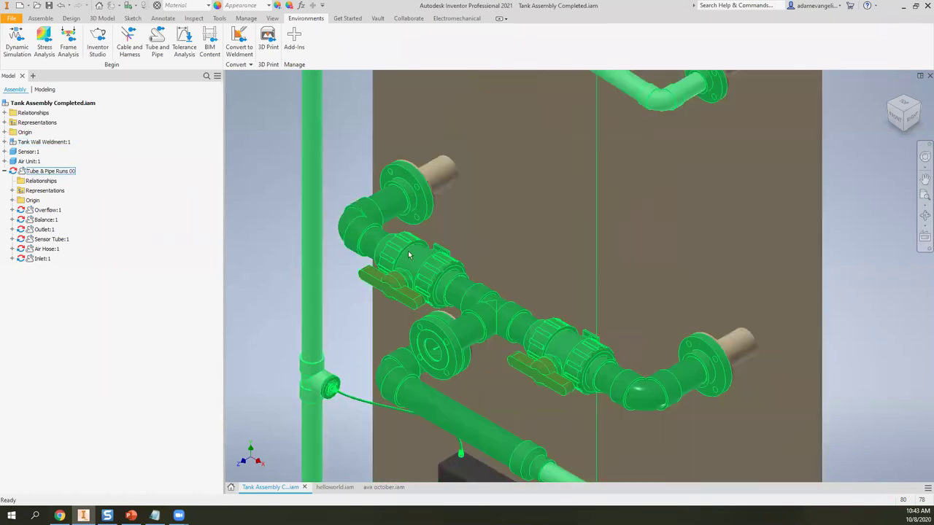
pyautogui.click(287, 308)
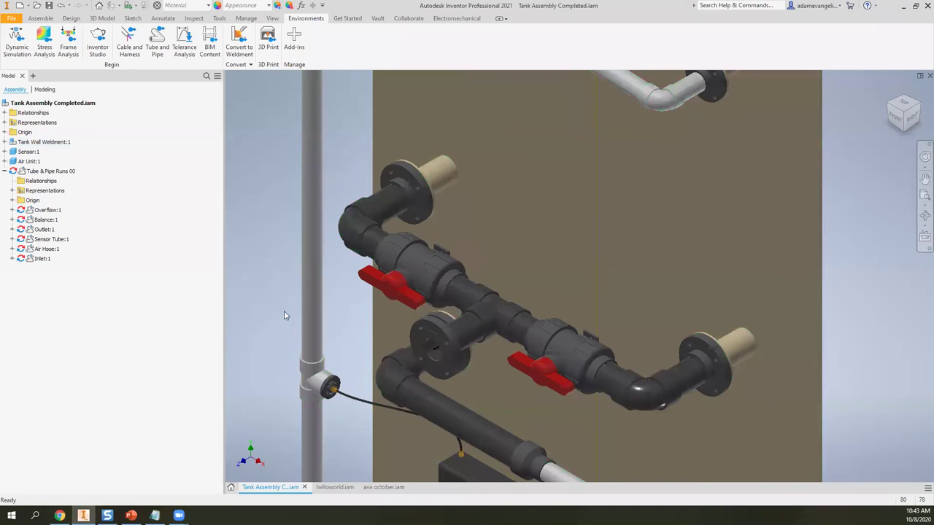
pyautogui.click(382, 487)
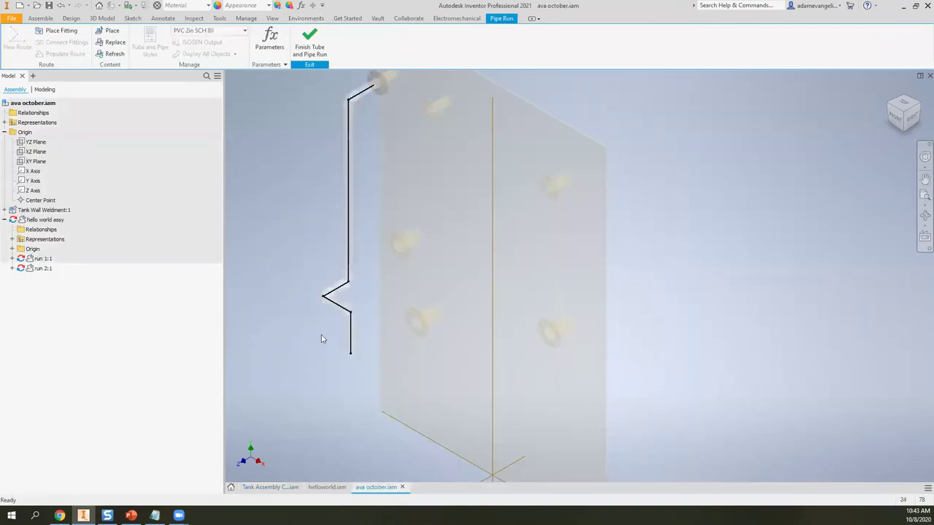
# - Place a size 3 Spears Flange Class150 PVC Socket from Content Center on the upper nozzle at the wall's left side
pyautogui.click(109, 32)
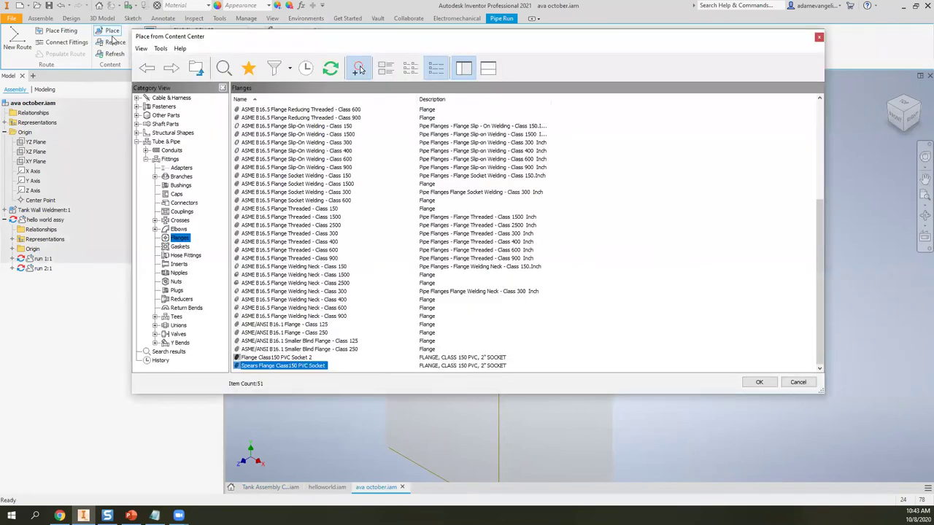
pyautogui.press('Return')
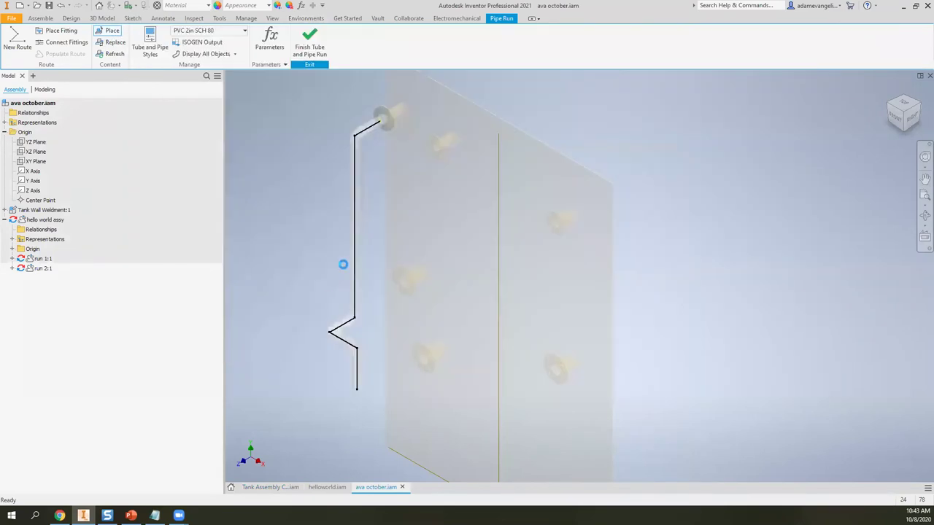
pyautogui.moveTo(457, 153); pyautogui.dragTo(319, 140)
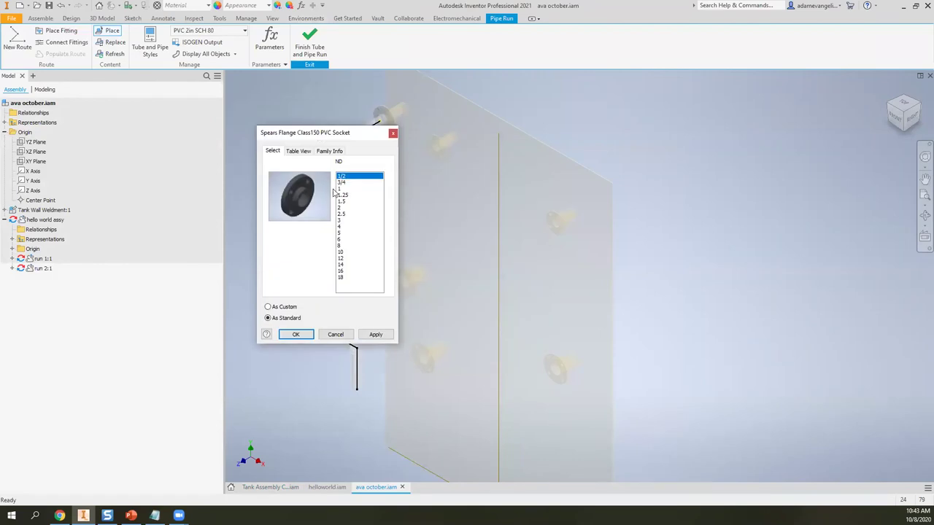
pyautogui.moveTo(346, 195); pyautogui.dragTo(348, 224)
pyautogui.click(296, 334)
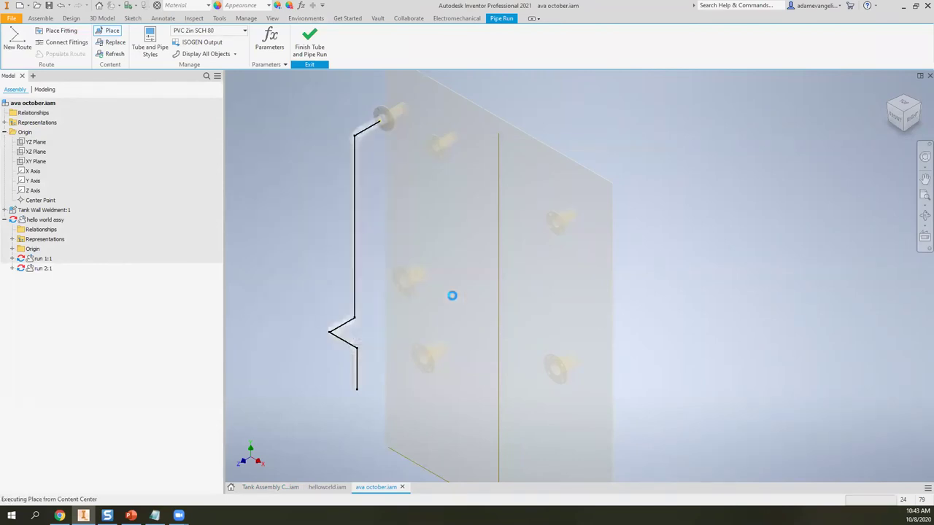
pyautogui.rightClick(392, 233)
pyautogui.click(413, 259)
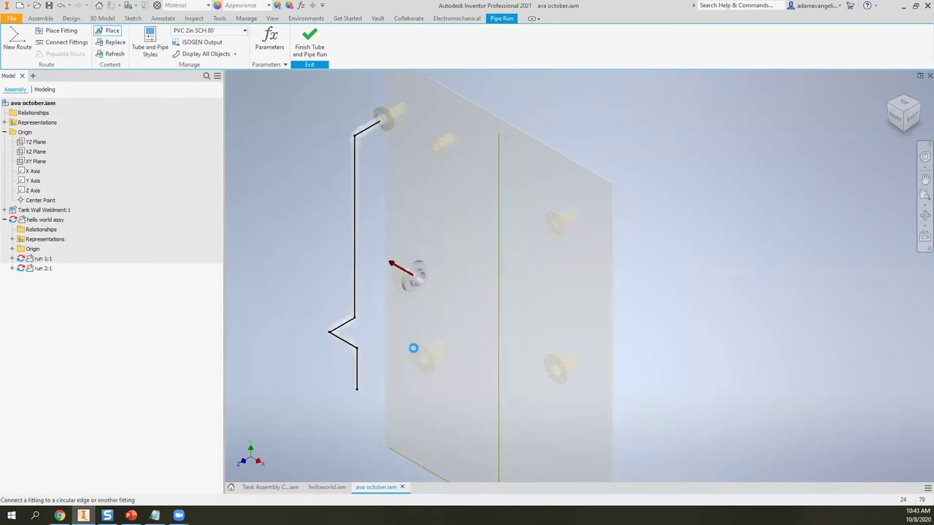
pyautogui.scroll(6, 398, 204)
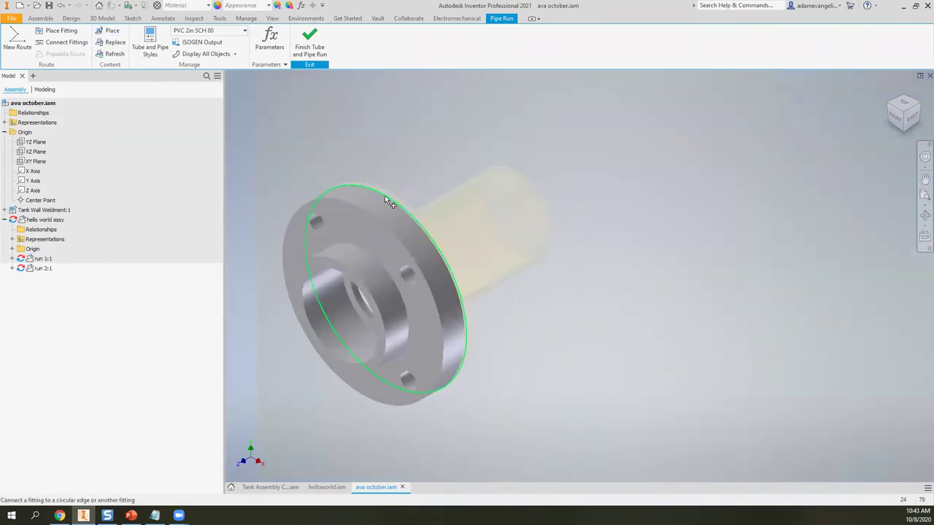
pyautogui.click(384, 195)
# - Connect a second size 3 Spears PVC socket flange to the lower nozzle on the wall's right side and finish placing
pyautogui.moveTo(652, 336); pyautogui.dragTo(501, 183, button='middle')
pyautogui.rightClick(501, 186)
pyautogui.click(511, 197)
pyautogui.moveTo(708, 323); pyautogui.dragTo(485, 223, button='middle')
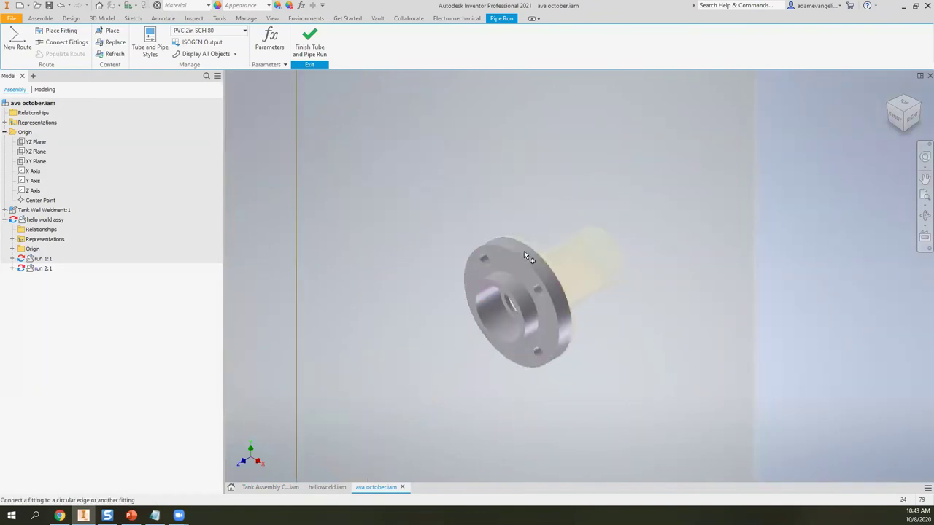
pyautogui.click(475, 241)
pyautogui.scroll(-3, 476, 241)
pyautogui.moveTo(292, 132); pyautogui.dragTo(537, 233, button='middle')
pyautogui.rightClick(512, 257)
pyautogui.click(536, 281)
pyautogui.scroll(2, 296, 167)
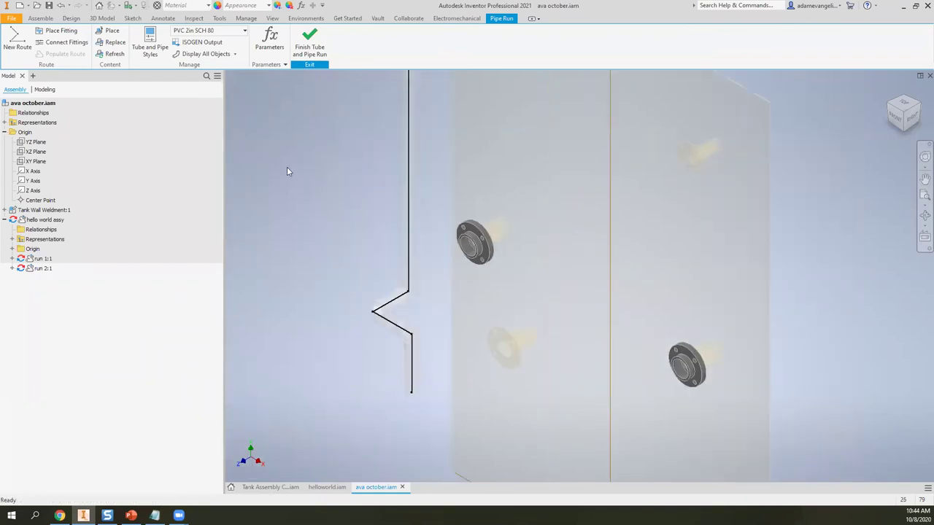
# - Expand run 2 in the model tree and check the flanges listed under it
pyautogui.click(12, 269)
pyautogui.click(70, 308)
pyautogui.click(69, 317)
pyautogui.click(324, 246)
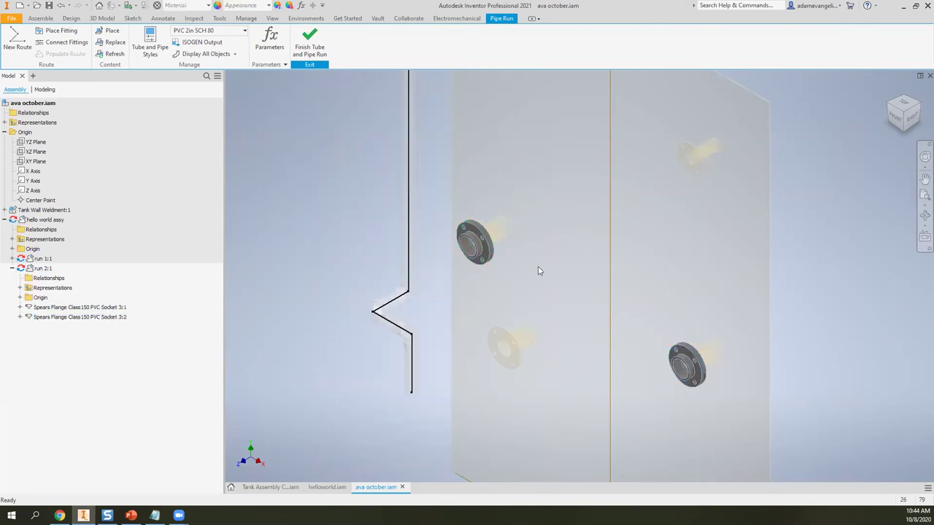
# - Create a new route in run 2 and start it from the socket opening of the left flange
pyautogui.scroll(1, 538, 270)
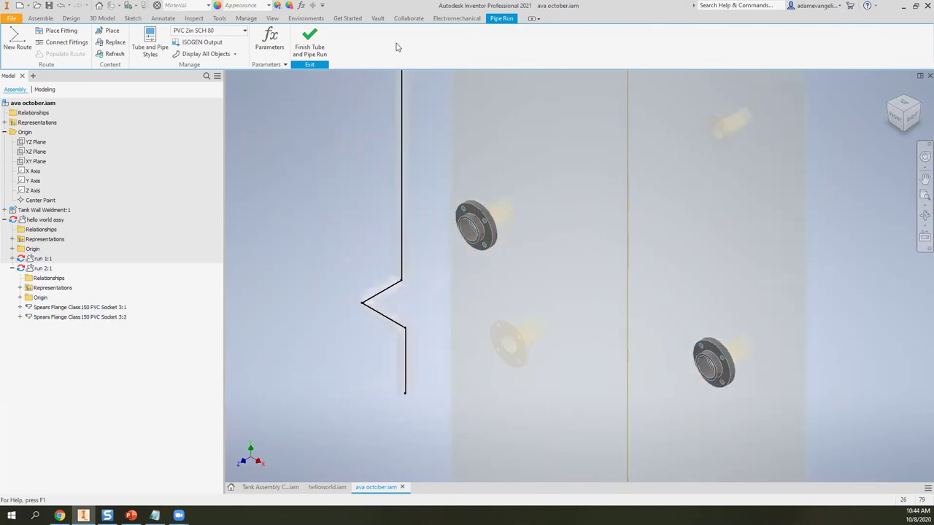
pyautogui.press('Return')
pyautogui.click(301, 170)
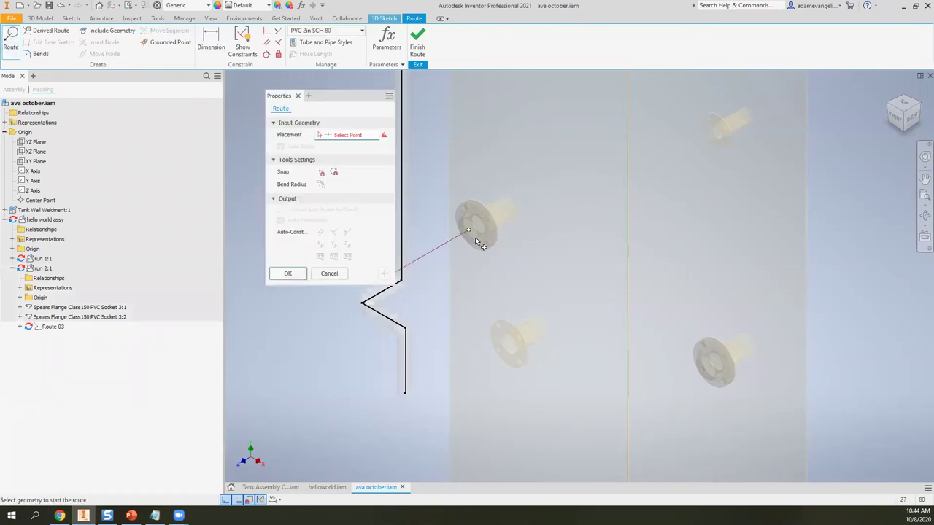
pyautogui.moveTo(585, 338); pyautogui.dragTo(552, 265, button='middle')
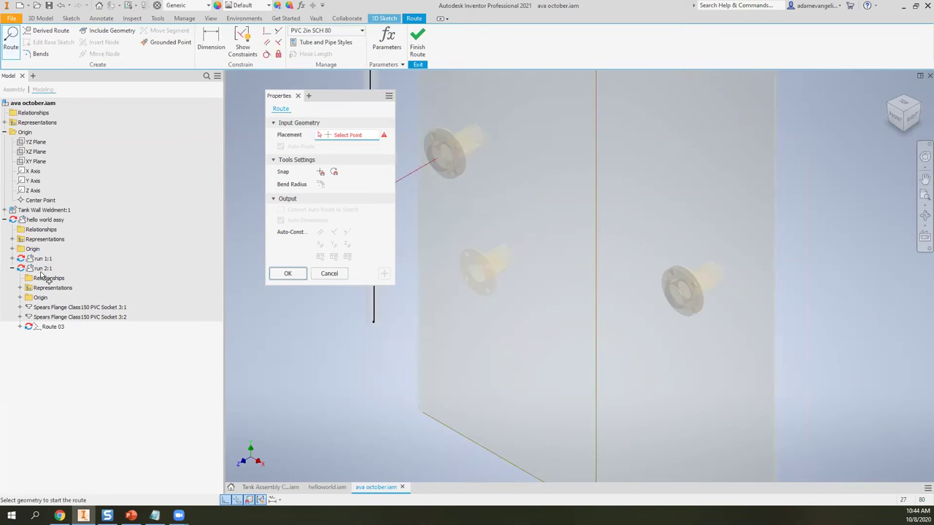
pyautogui.moveTo(557, 191); pyautogui.dragTo(552, 195, button='middle')
pyautogui.click(571, 185)
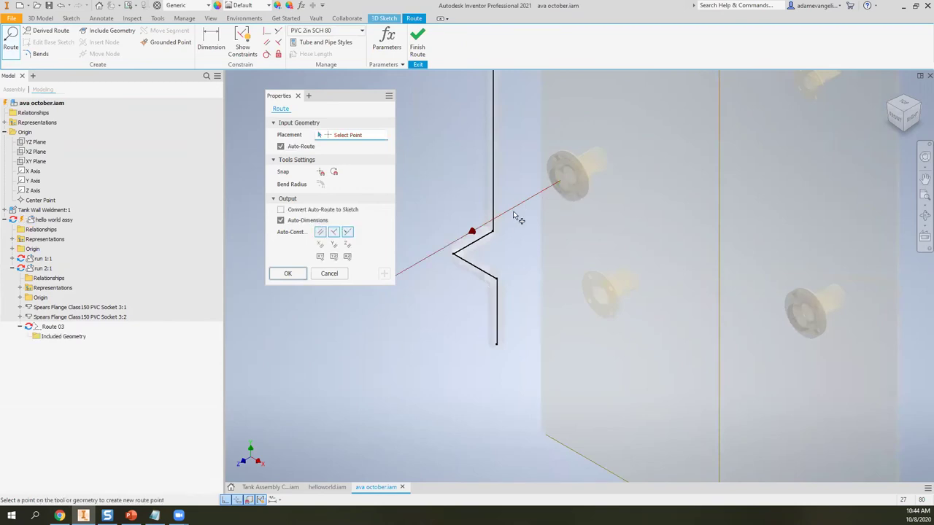
# - Route about 9.75 in out from the flange, 22.4 in parallel to the wall and 21.2 in away from it, and accept
pyautogui.click(513, 211)
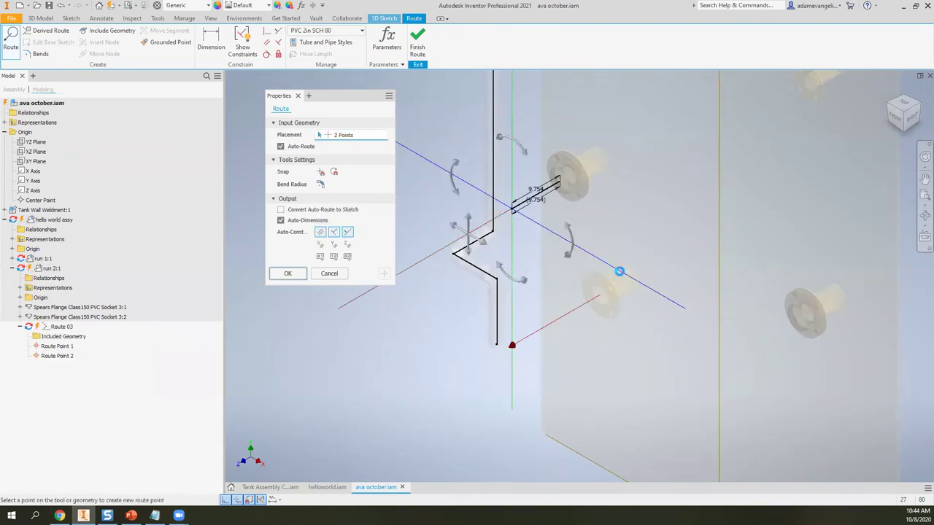
pyautogui.click(620, 271)
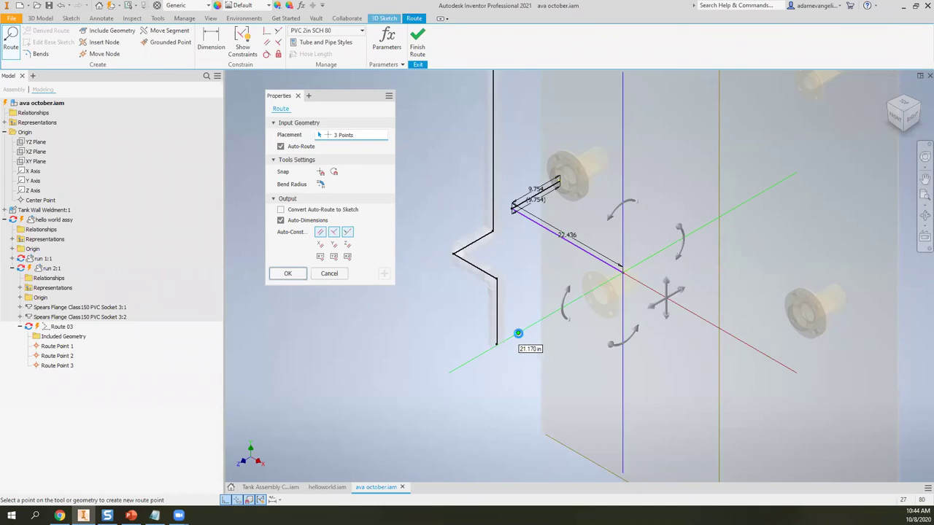
pyautogui.click(518, 334)
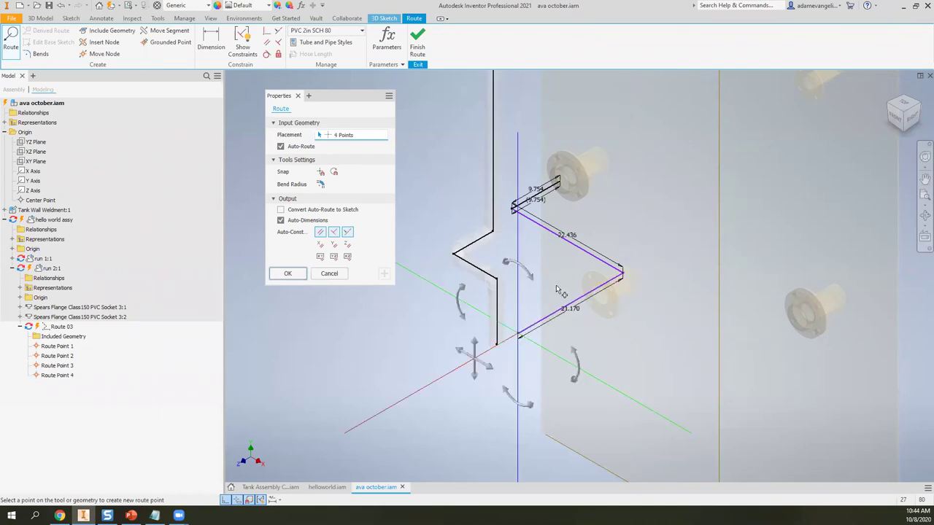
pyautogui.click(287, 273)
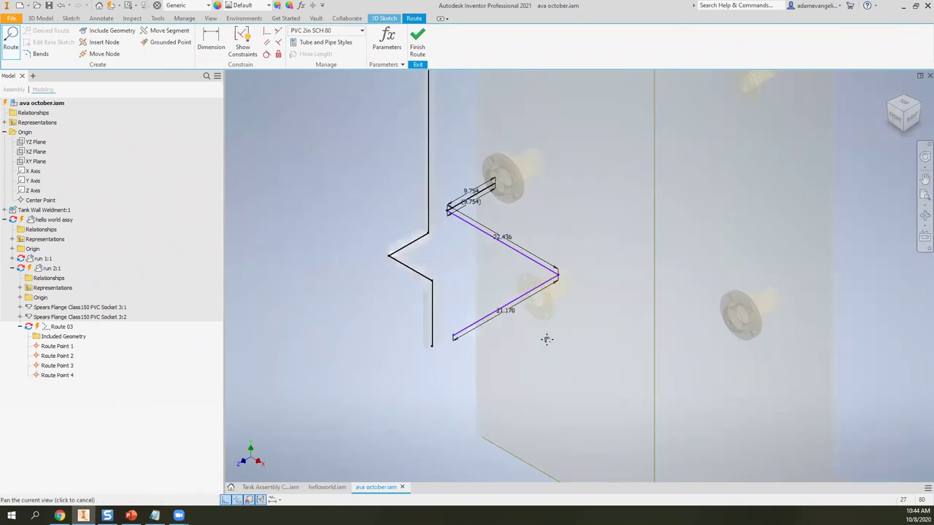